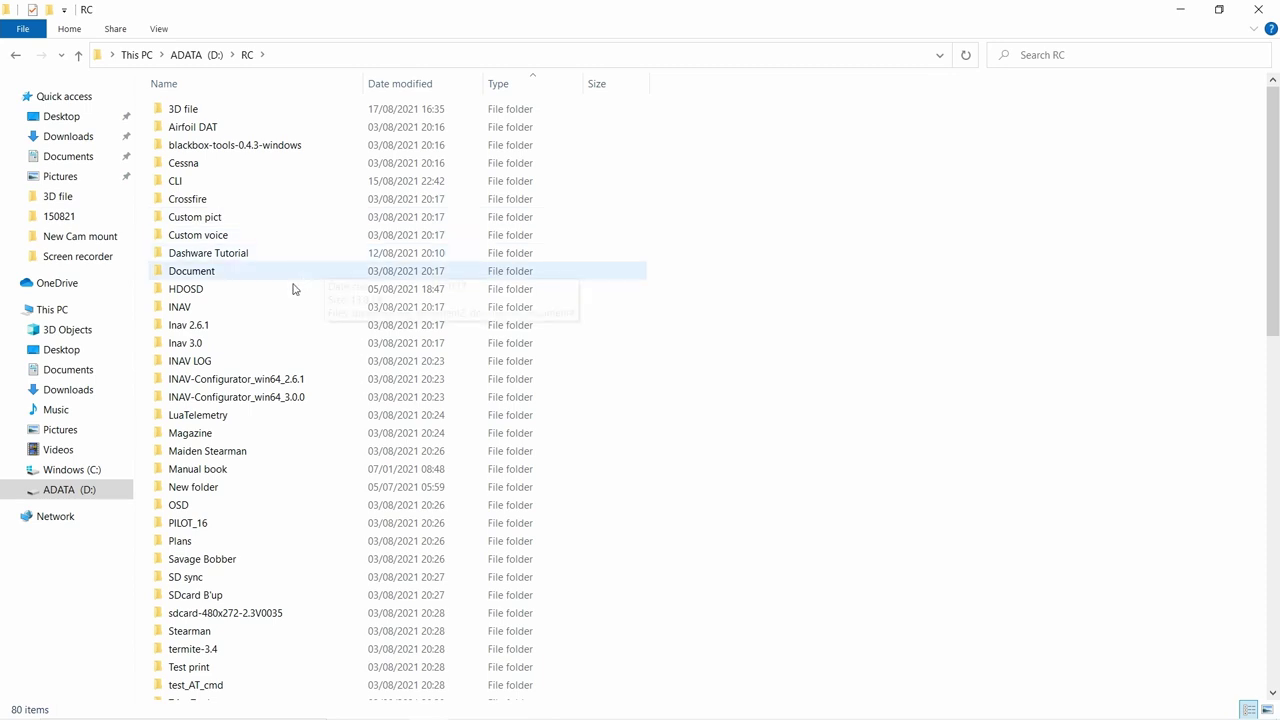
Open the Dashware Tutorial folder, launch DashWare_1.9.1, and open the HDOSD subfolder.
{"action": "left_click", "coordinate": [209, 256]}
{"action": "double_click", "coordinate": [209, 257]}
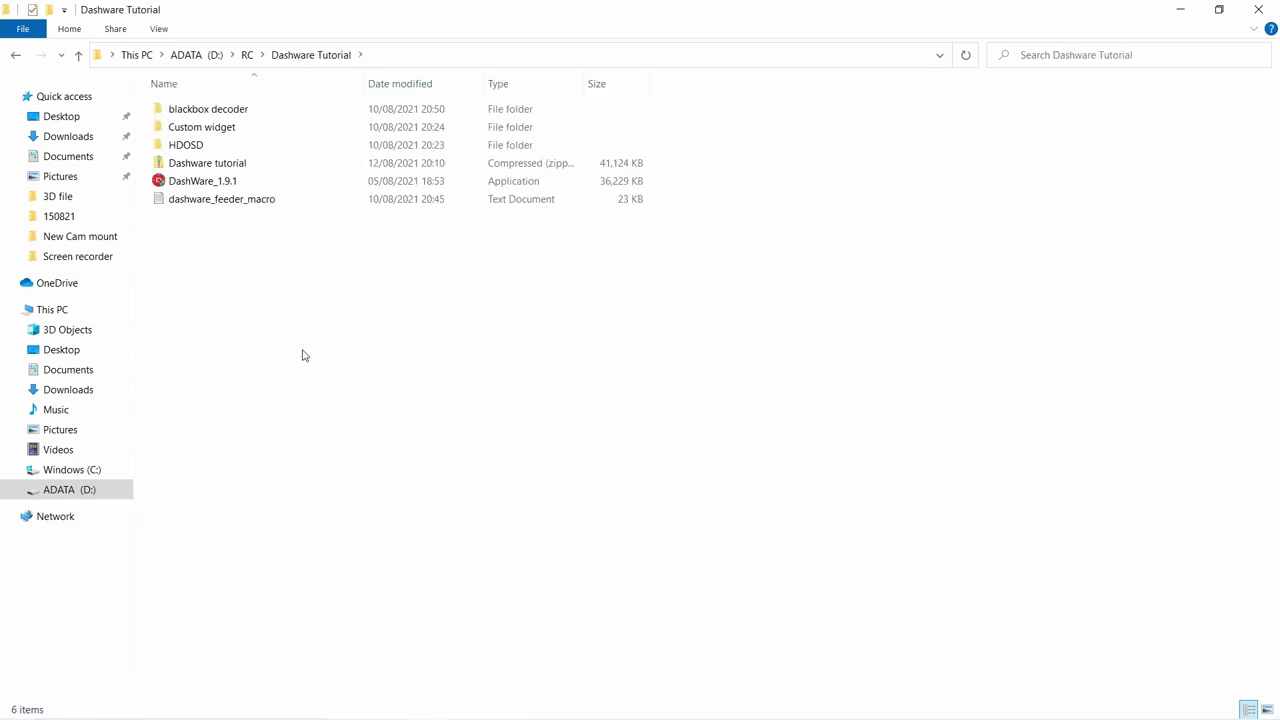
{"action": "double_click", "coordinate": [216, 190]}
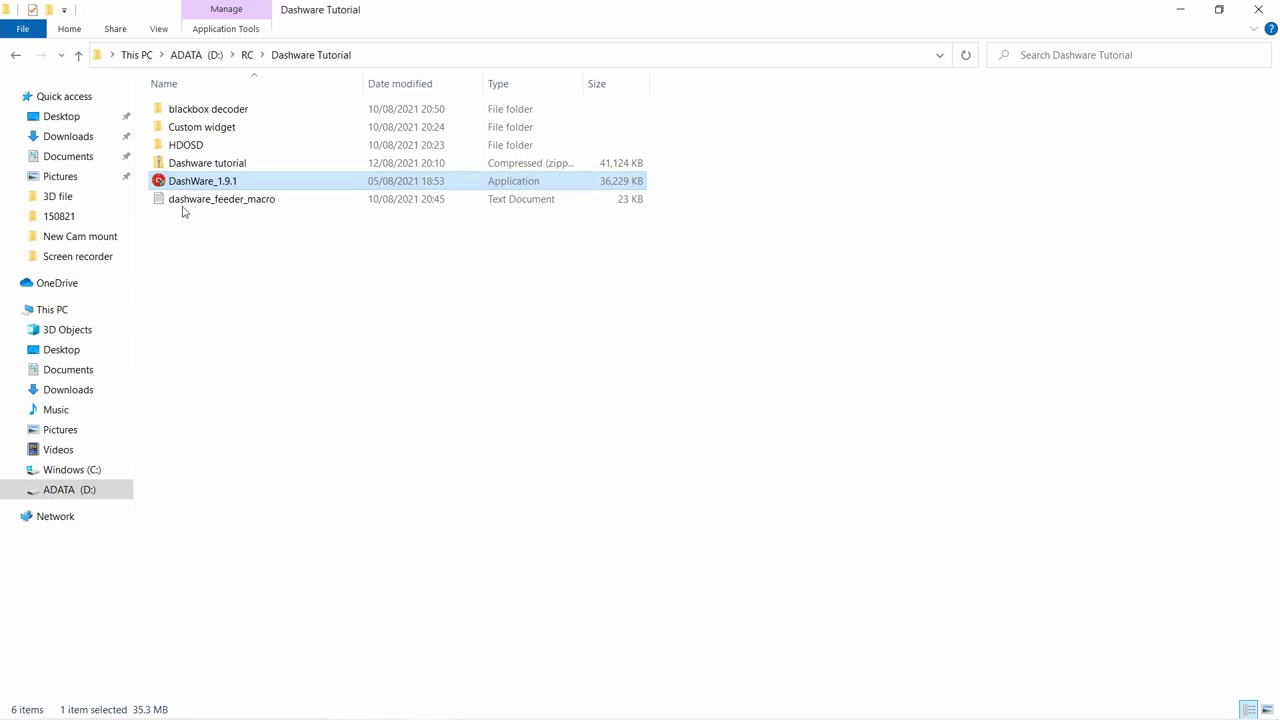
{"action": "double_click", "coordinate": [205, 145]}
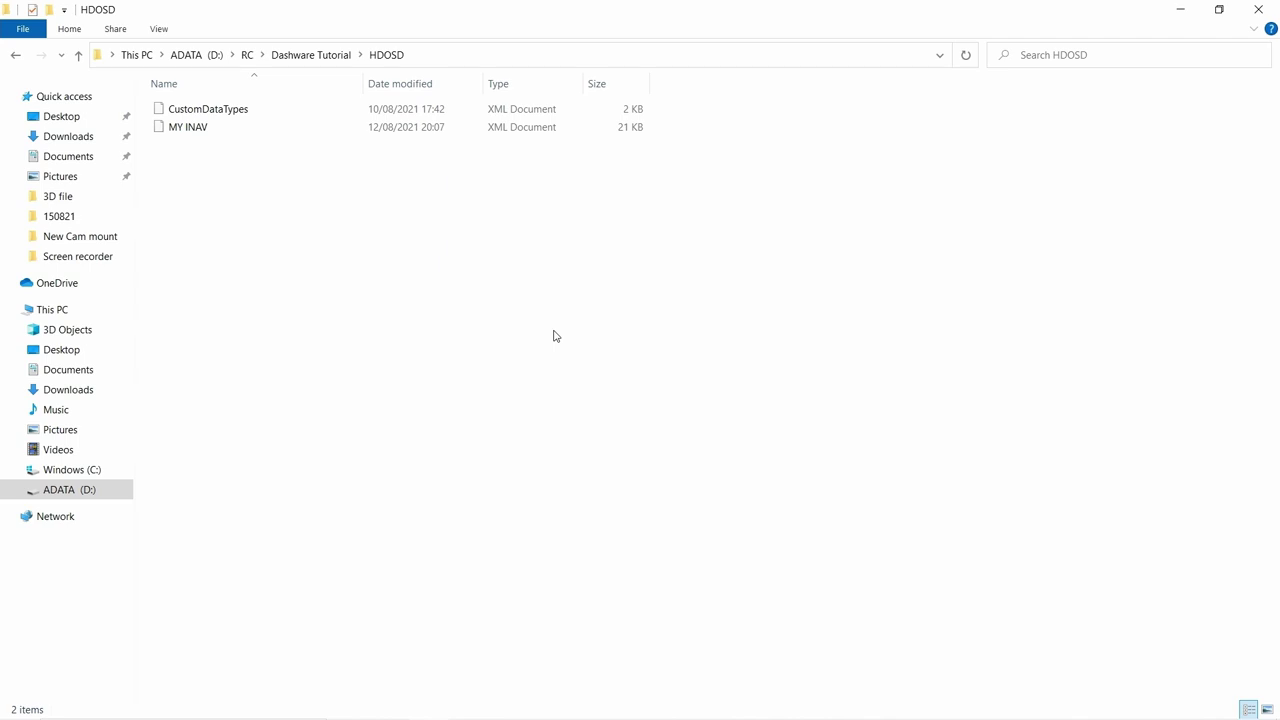
Copy CustomDataTypes from HDOSD and browse to Documents\DashWare\Settings.
{"action": "left_click", "coordinate": [212, 112]}
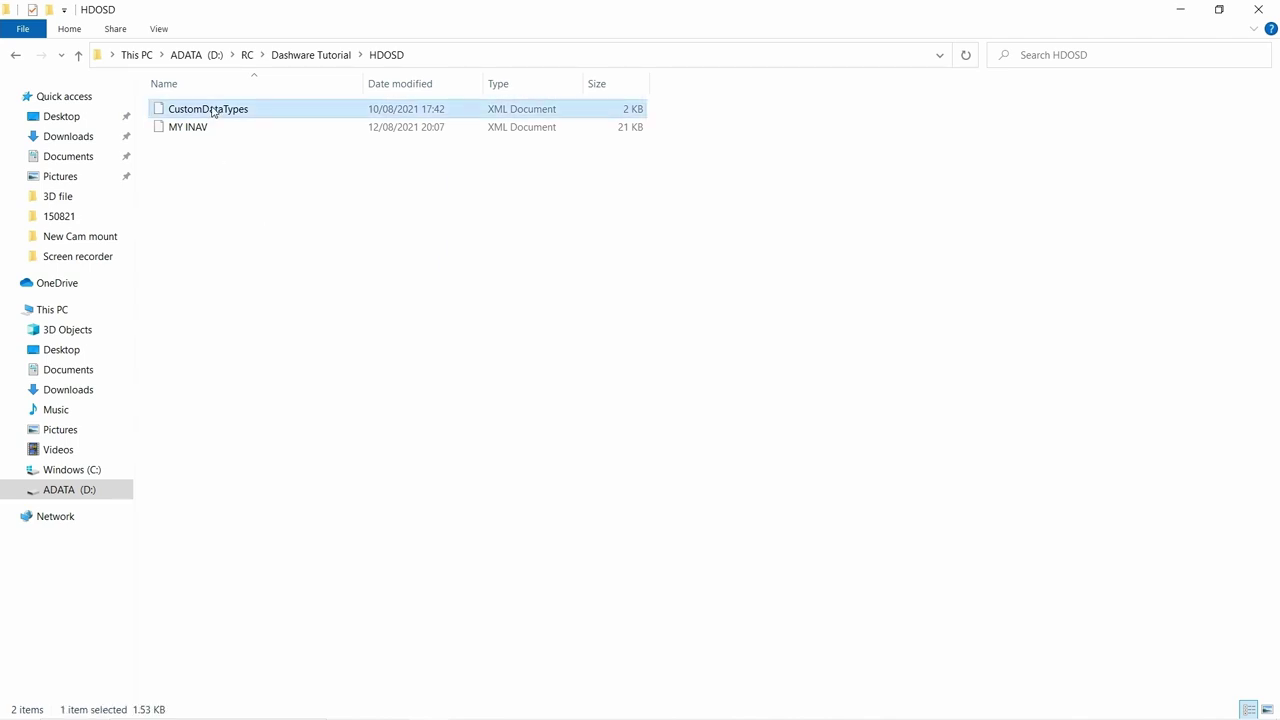
{"action": "right_click", "coordinate": [211, 110]}
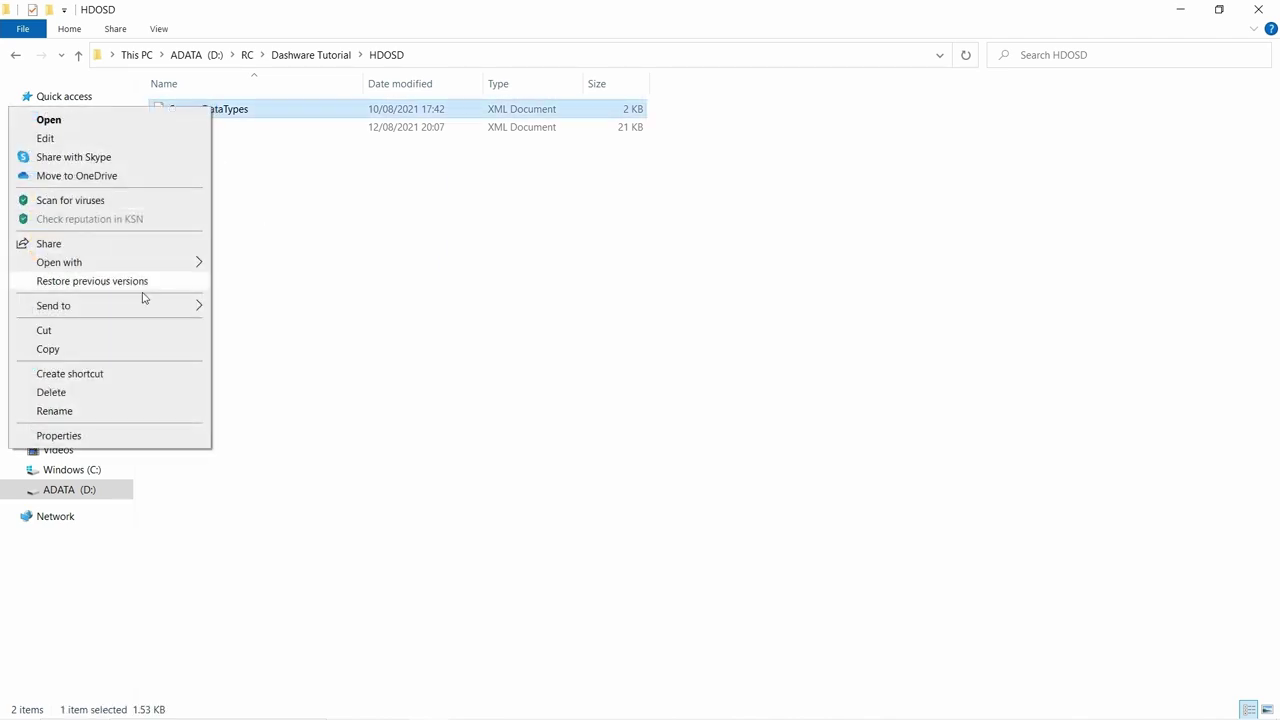
{"action": "left_click", "coordinate": [98, 351]}
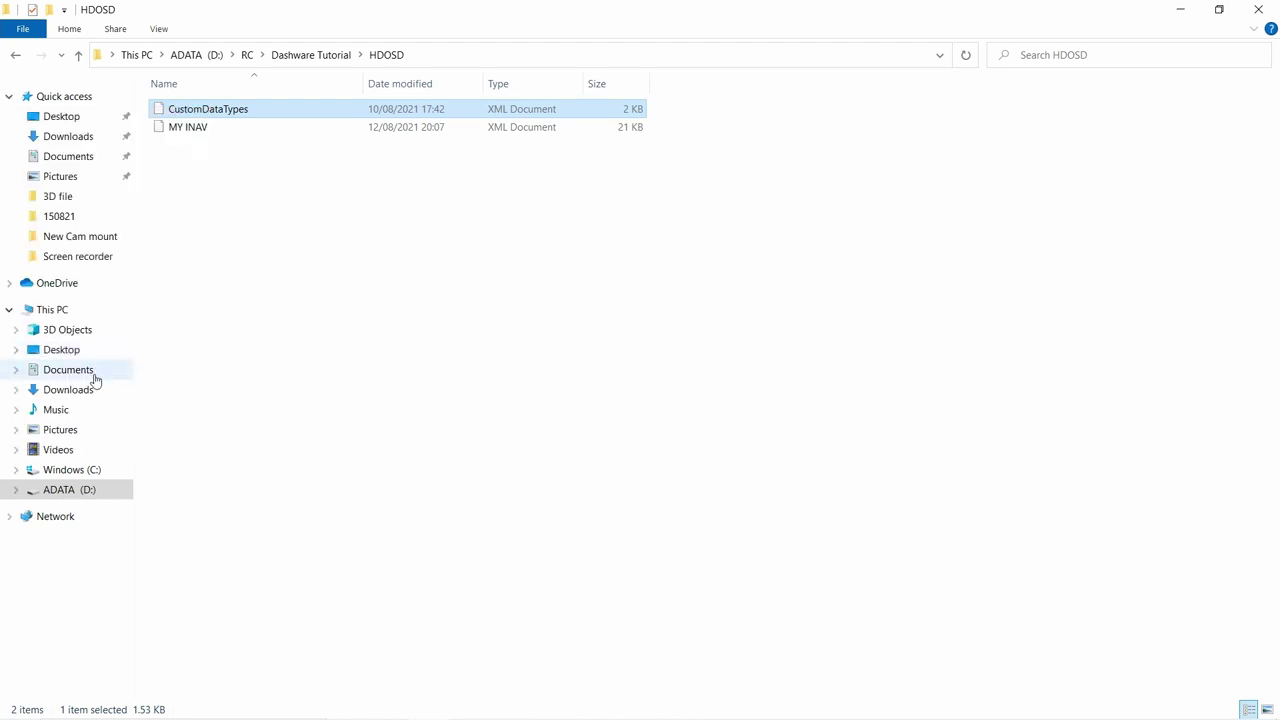
{"action": "left_click", "coordinate": [88, 373]}
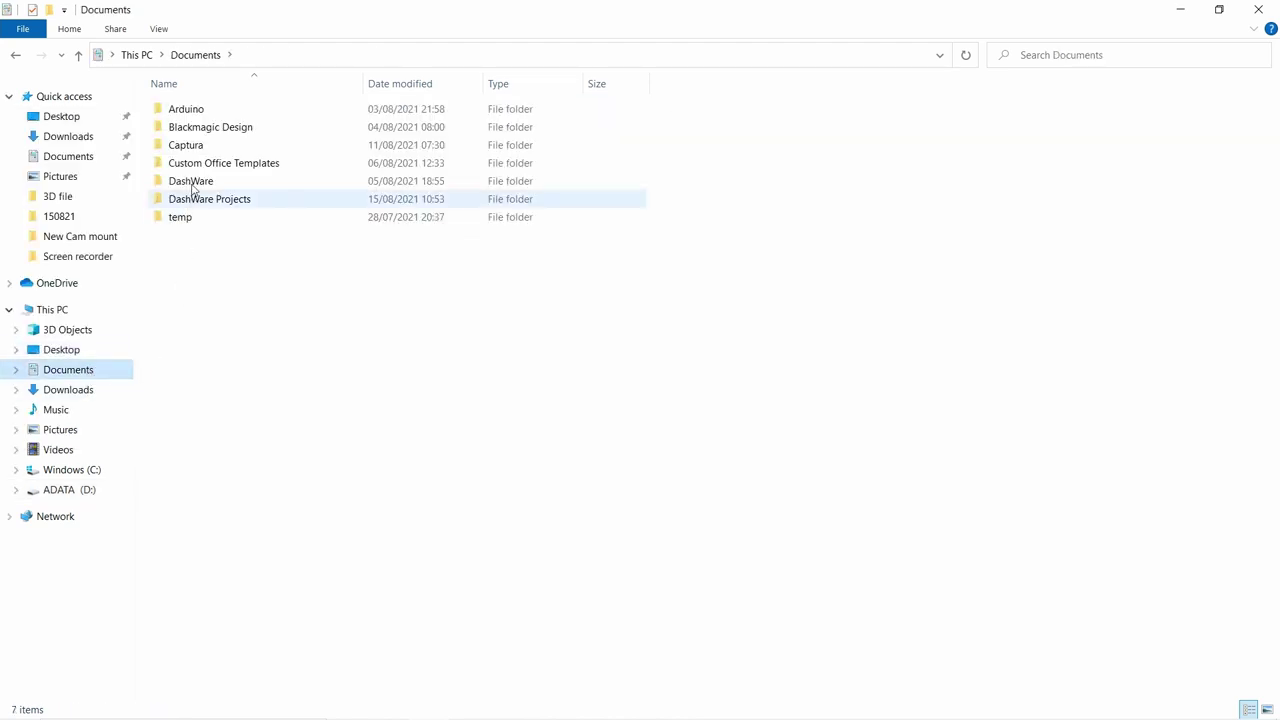
{"action": "left_click", "coordinate": [193, 185]}
{"action": "double_click", "coordinate": [193, 185]}
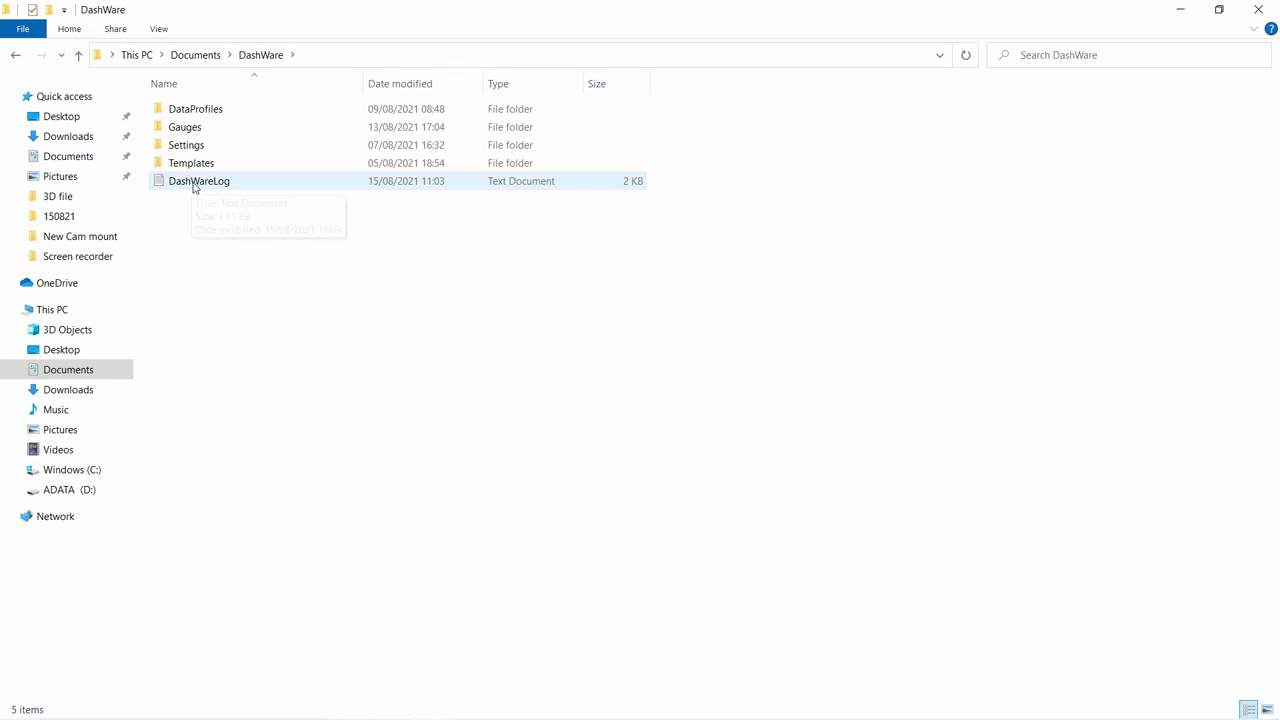
{"action": "double_click", "coordinate": [196, 151]}
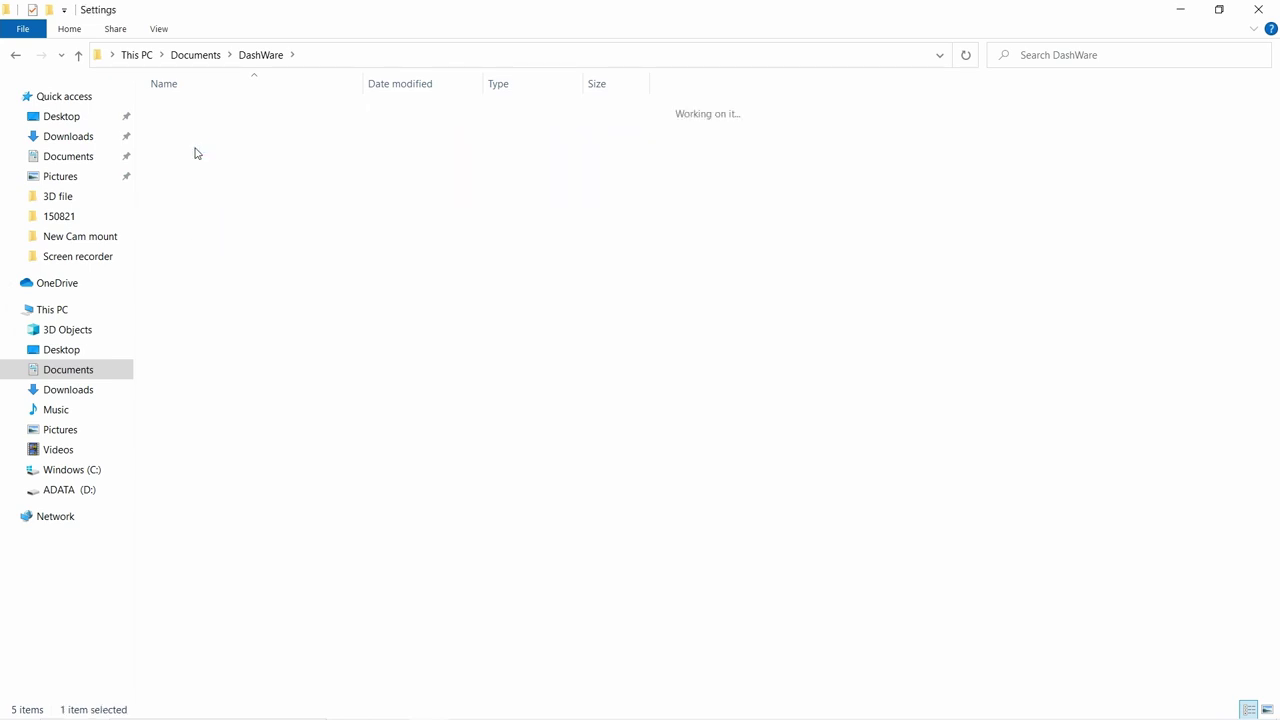
Paste CustomDataTypes into Settings, replacing the existing file, then navigate back to Documents.
{"action": "right_click", "coordinate": [338, 254]}
{"action": "left_click", "coordinate": [244, 372]}
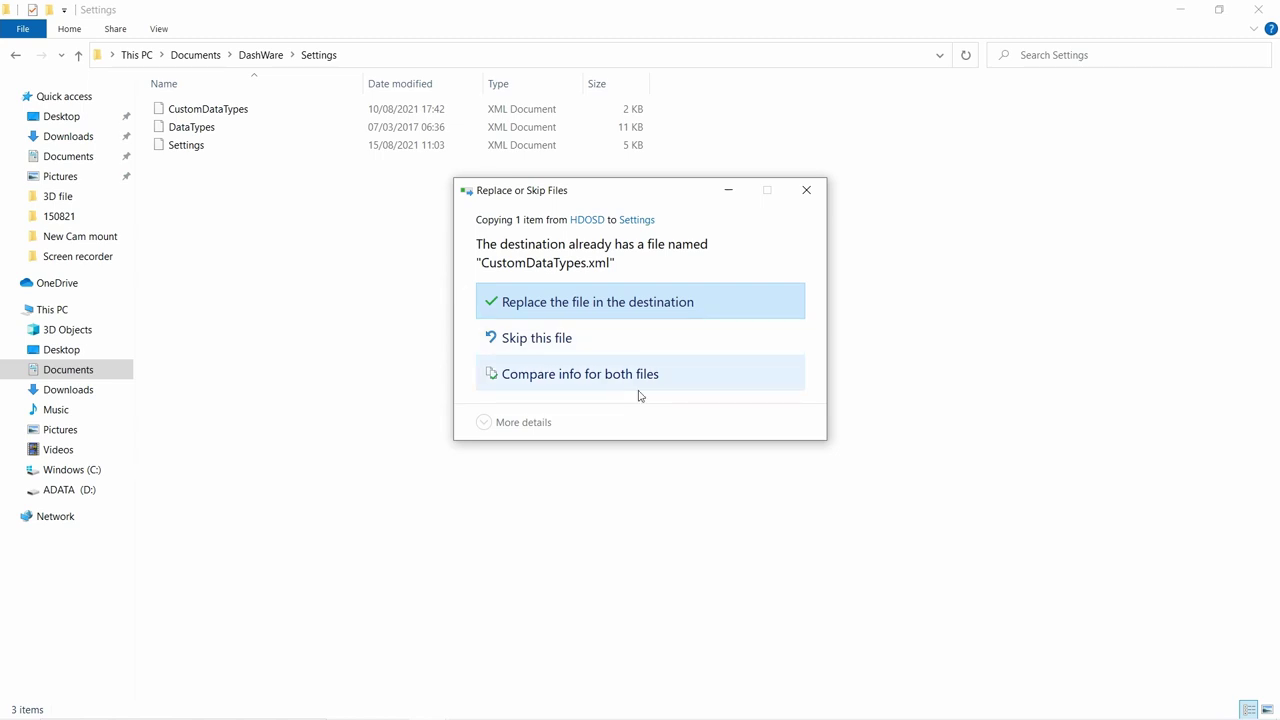
{"action": "left_click", "coordinate": [557, 338]}
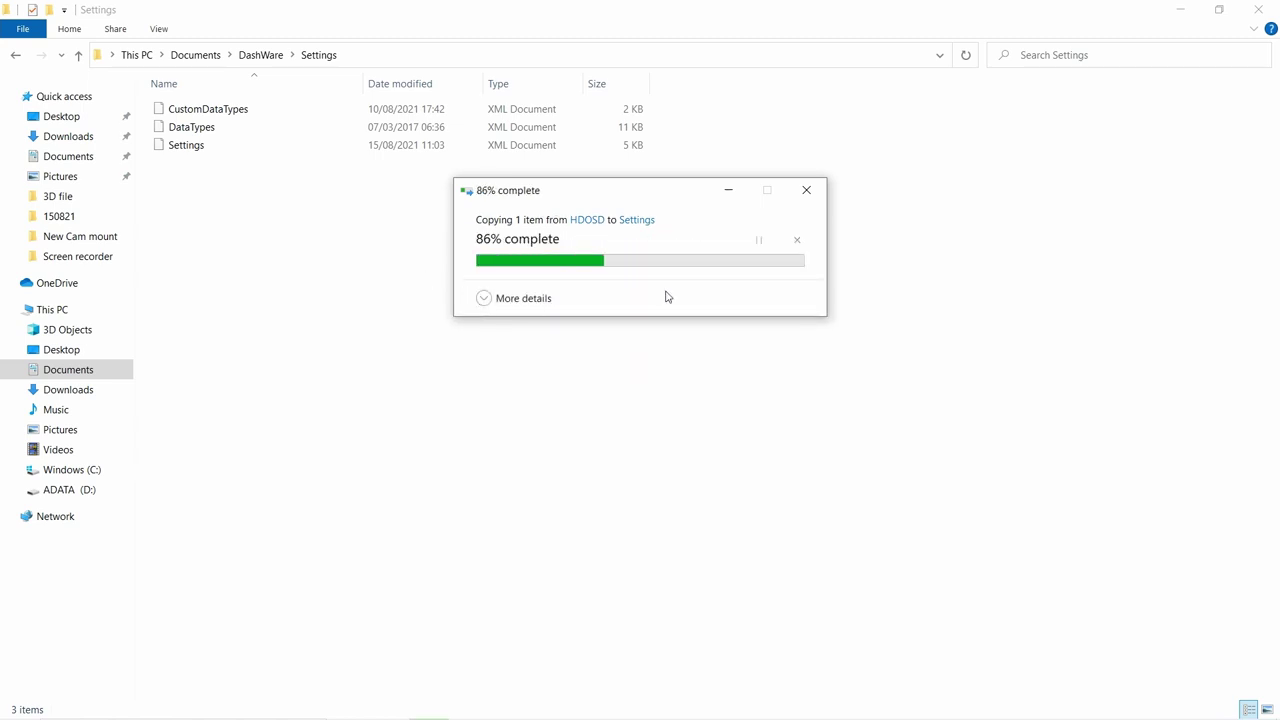
{"action": "left_click", "coordinate": [248, 58]}
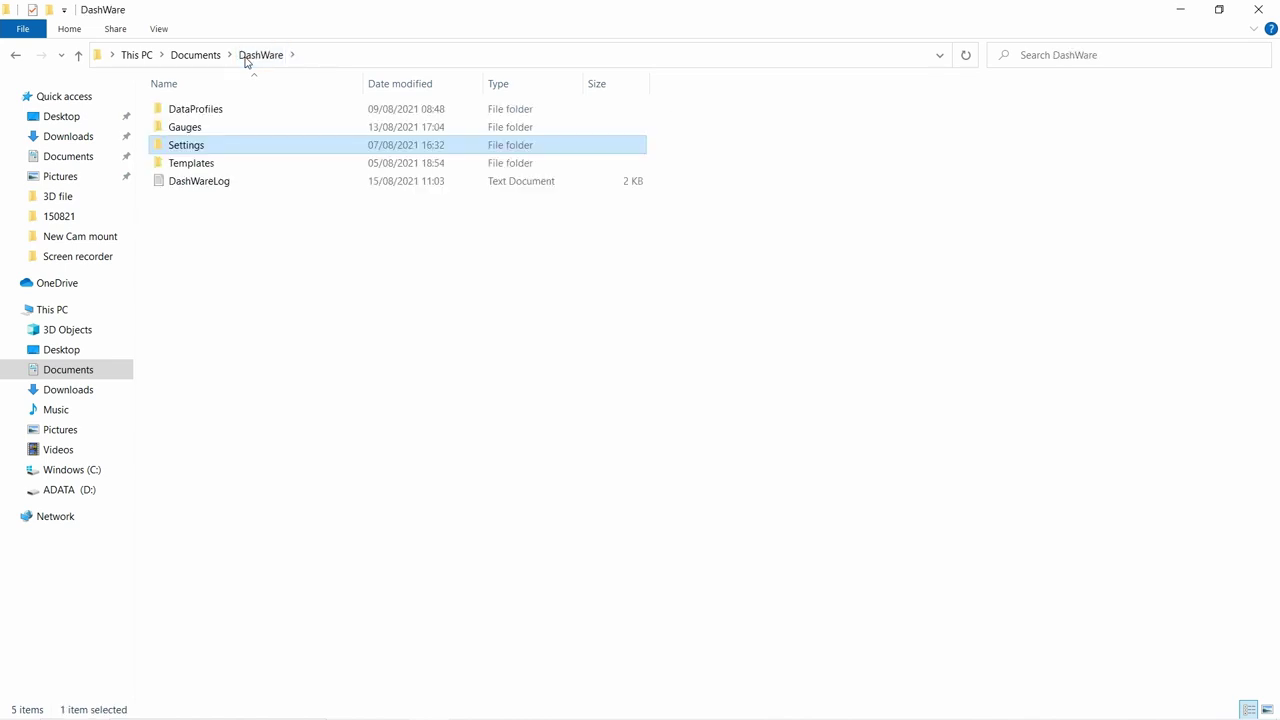
{"action": "left_click", "coordinate": [18, 58]}
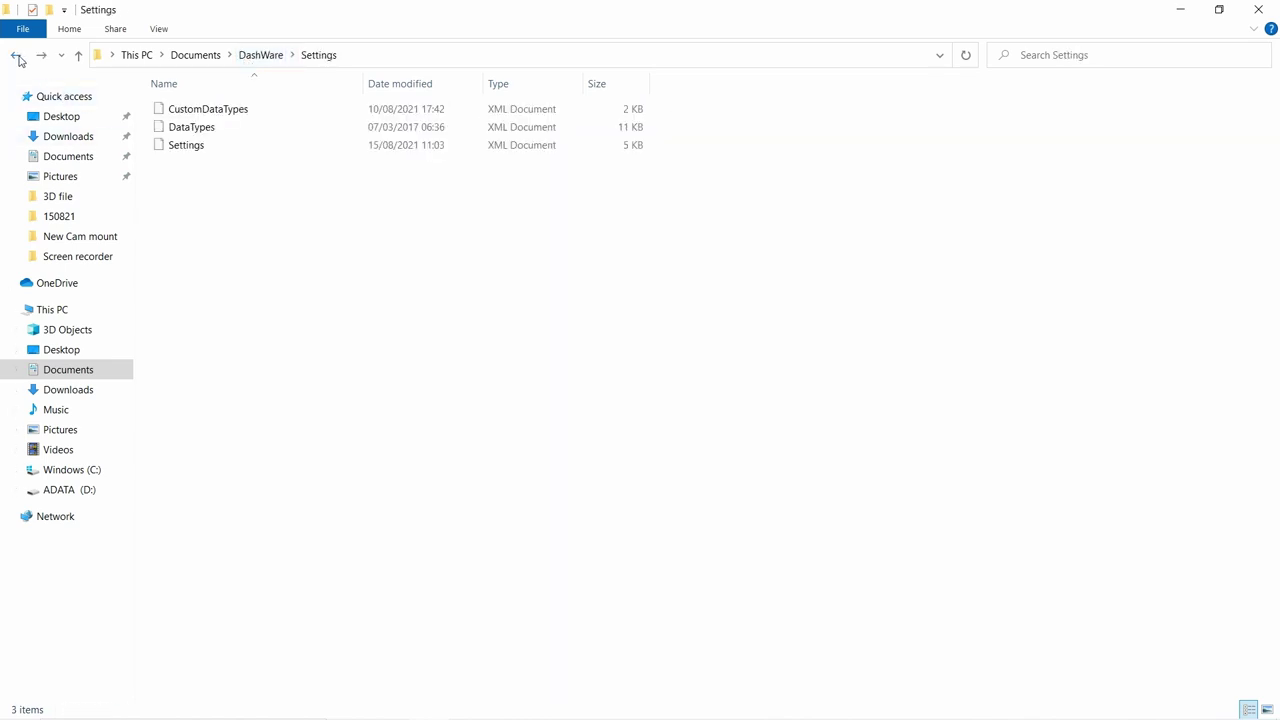
{"action": "left_click", "coordinate": [16, 57]}
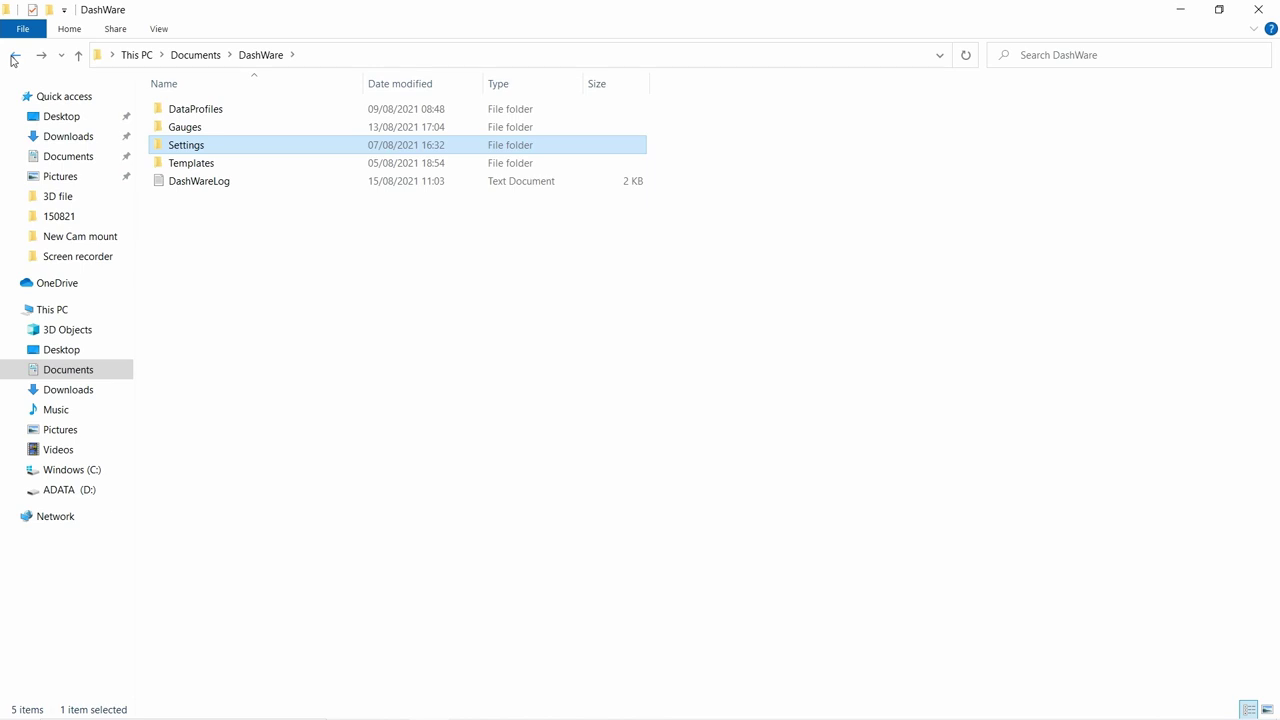
{"action": "left_click", "coordinate": [14, 57]}
Copy the MY INAV file from HDOSD and paste it into Documents\DashWare\DataProfiles.
{"action": "left_click", "coordinate": [14, 57]}
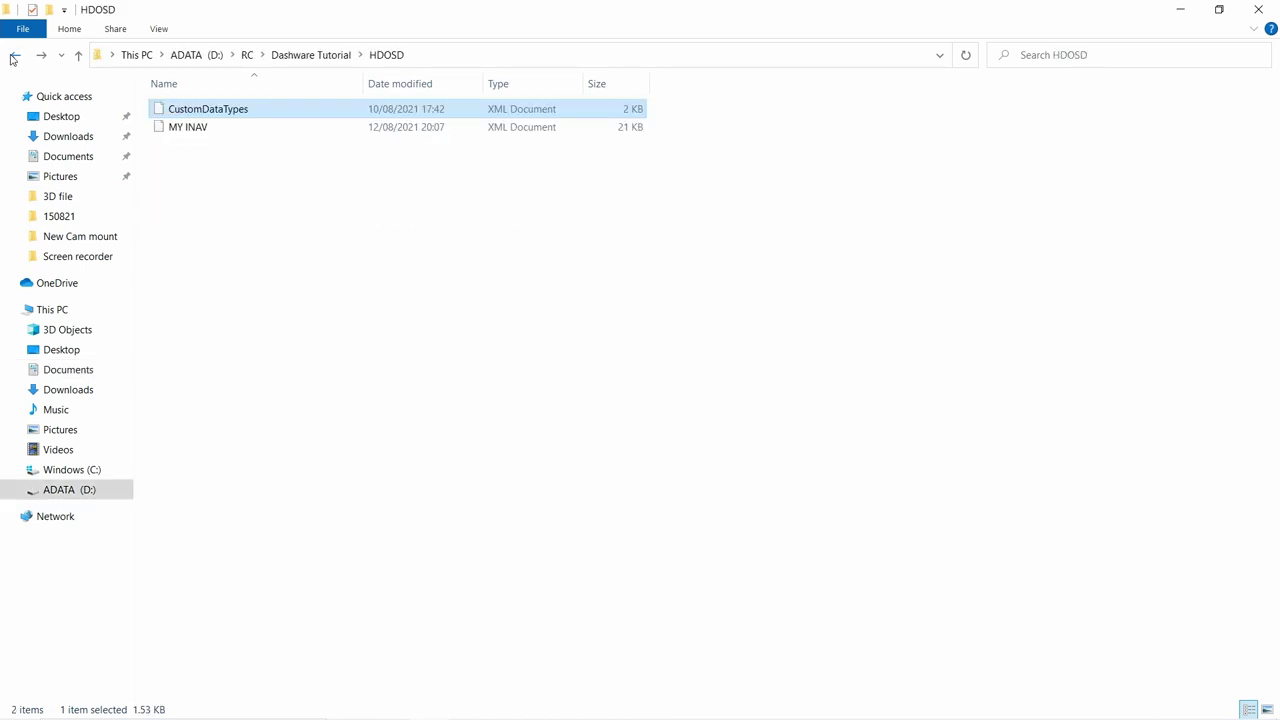
{"action": "left_click", "coordinate": [195, 125]}
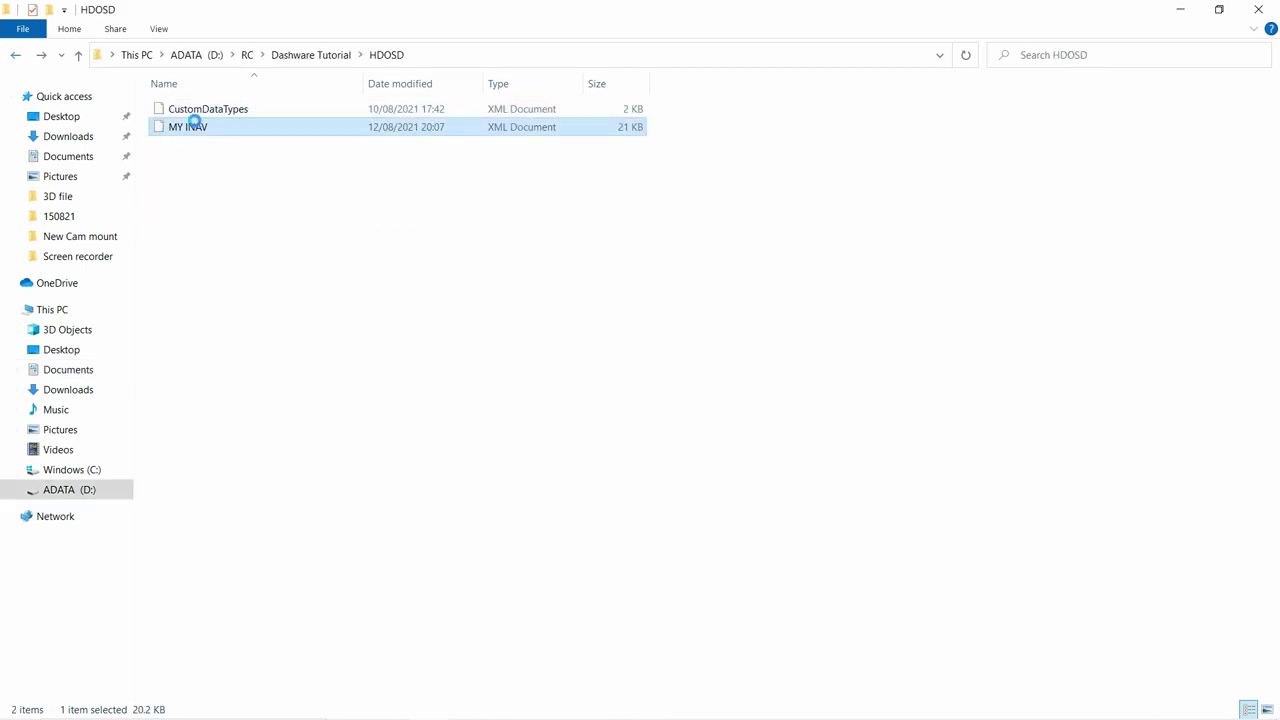
{"action": "right_click", "coordinate": [195, 123]}
{"action": "left_click", "coordinate": [108, 363]}
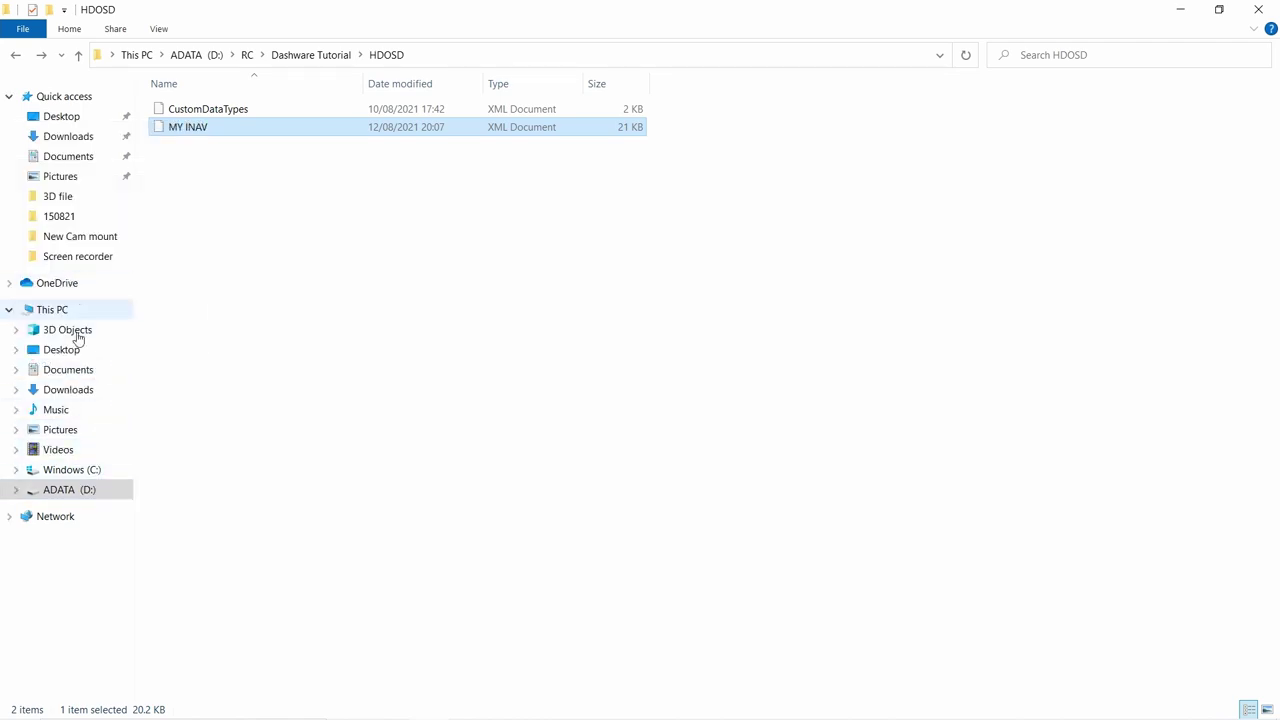
{"action": "left_click", "coordinate": [80, 370]}
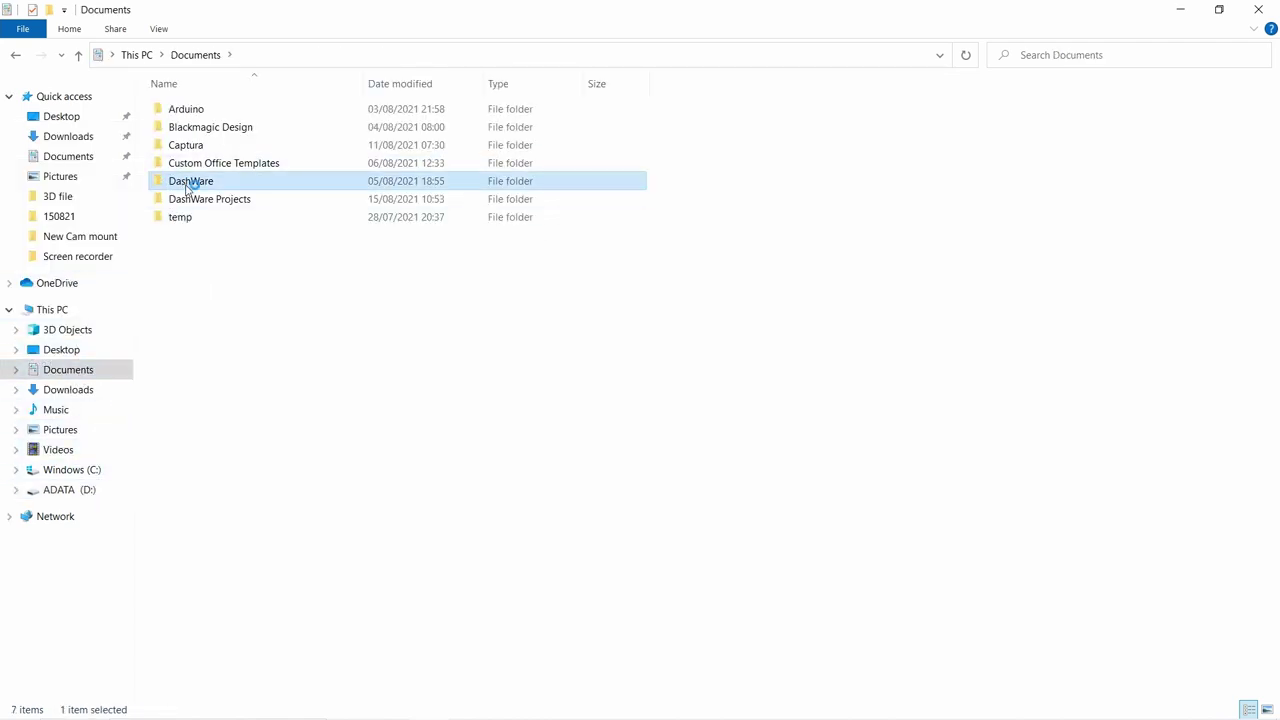
{"action": "double_click", "coordinate": [186, 181]}
{"action": "double_click", "coordinate": [200, 111]}
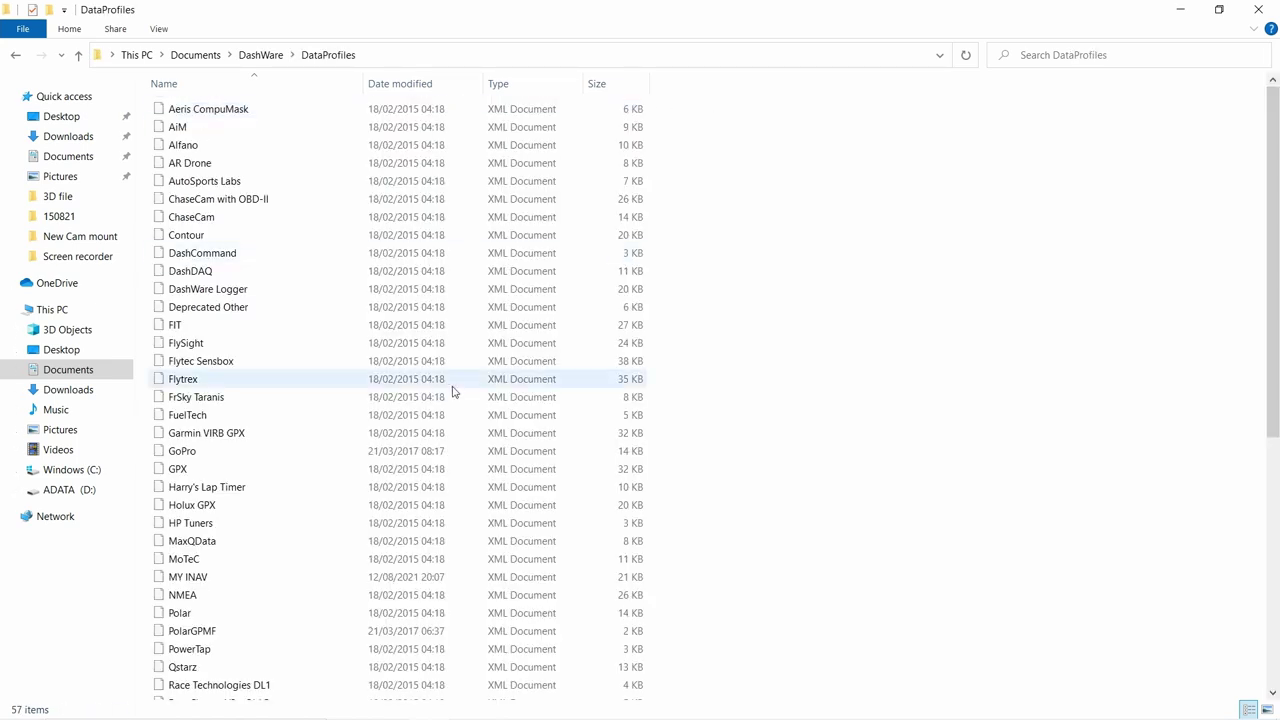
{"action": "right_click", "coordinate": [808, 348]}
{"action": "left_click", "coordinate": [700, 466]}
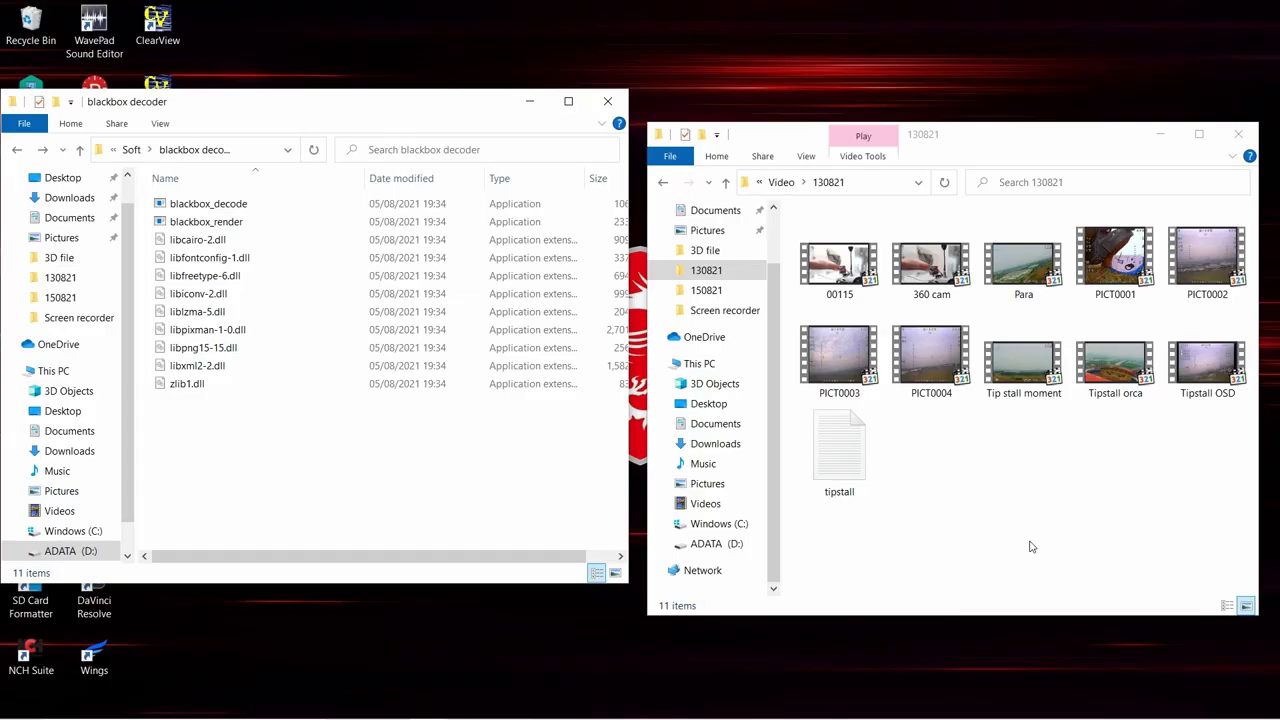
Copy the tipstall log from Video\130821 and paste it into the blackbox decoder window.
{"action": "left_click", "coordinate": [845, 457]}
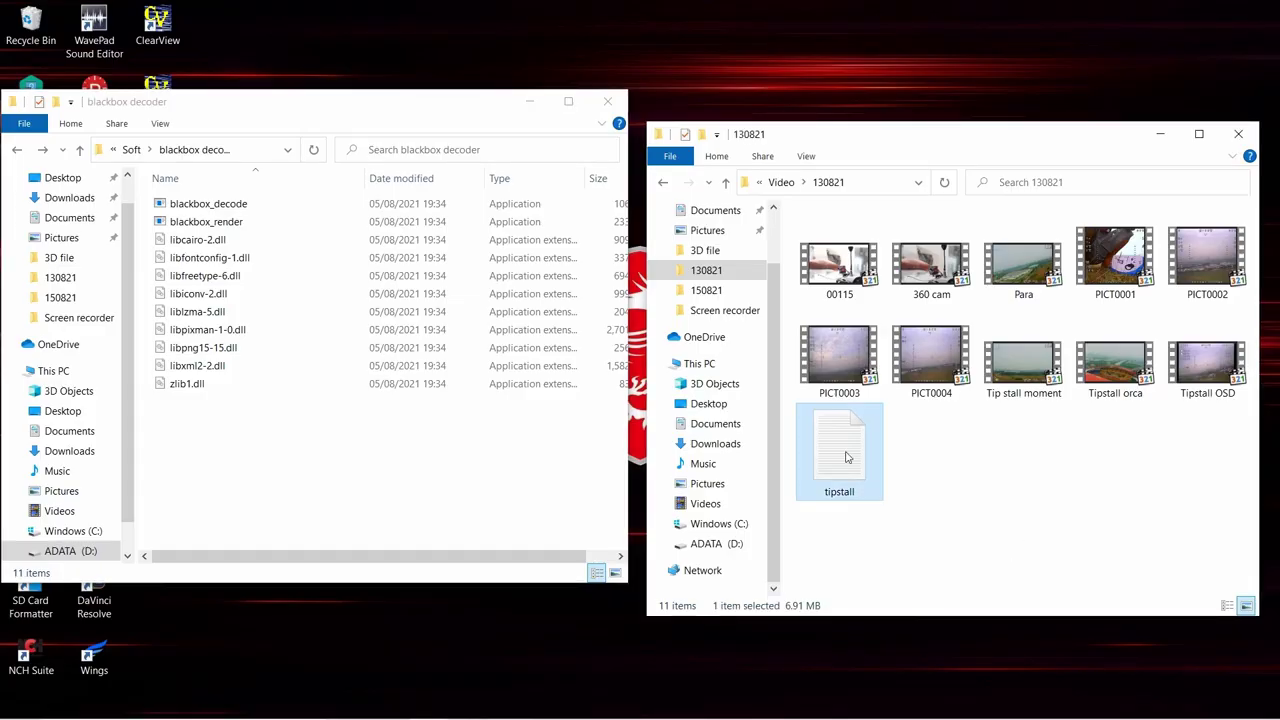
{"action": "double_click", "coordinate": [845, 457]}
{"action": "right_click", "coordinate": [845, 452]}
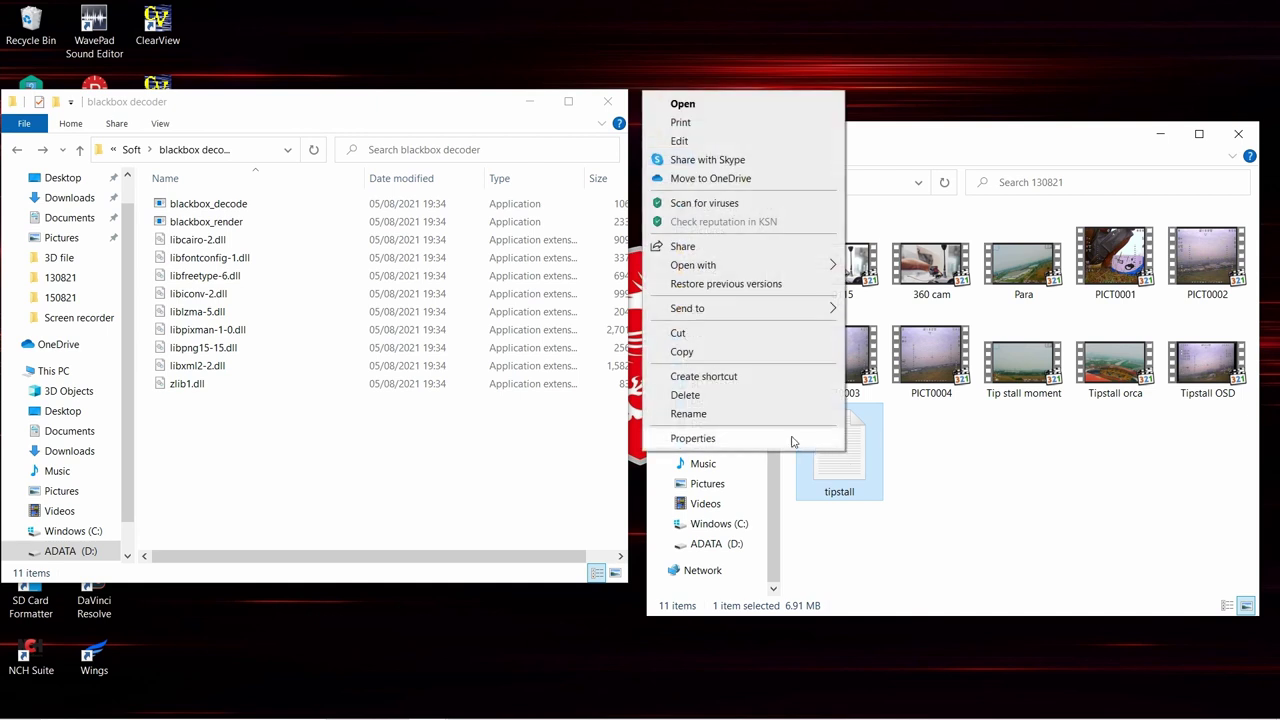
{"action": "left_click", "coordinate": [703, 363]}
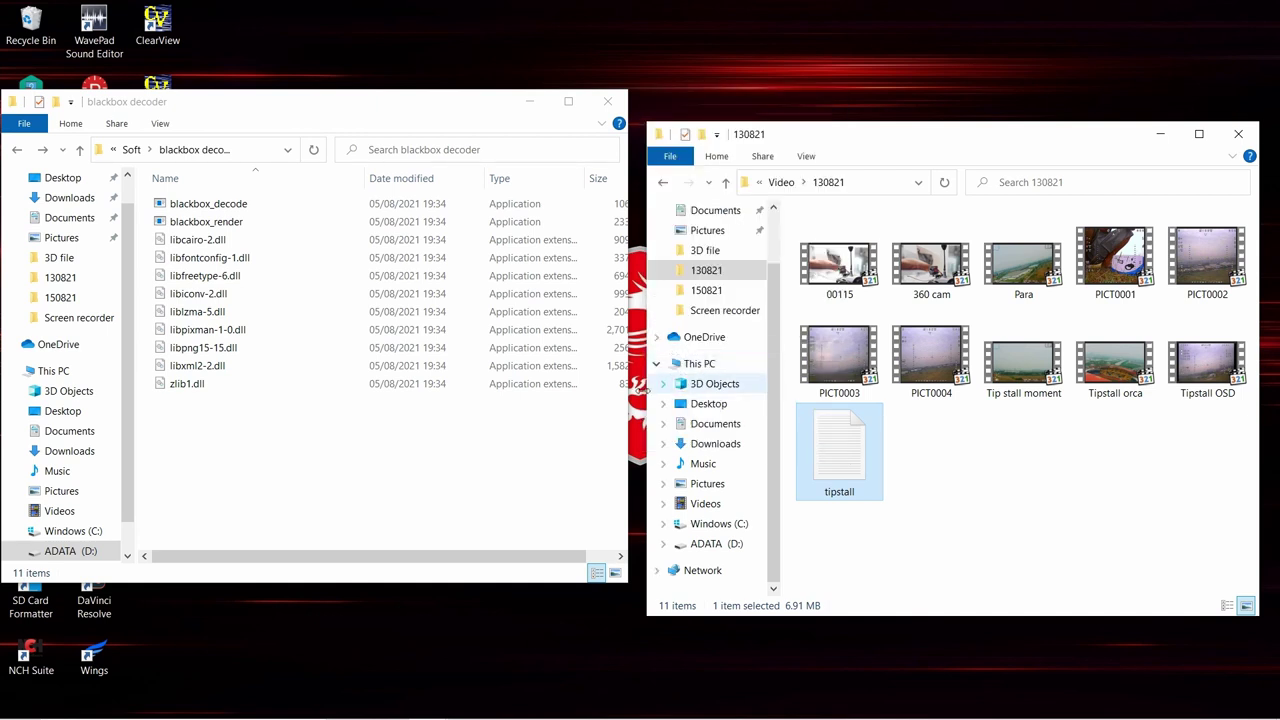
{"action": "right_click", "coordinate": [273, 473]}
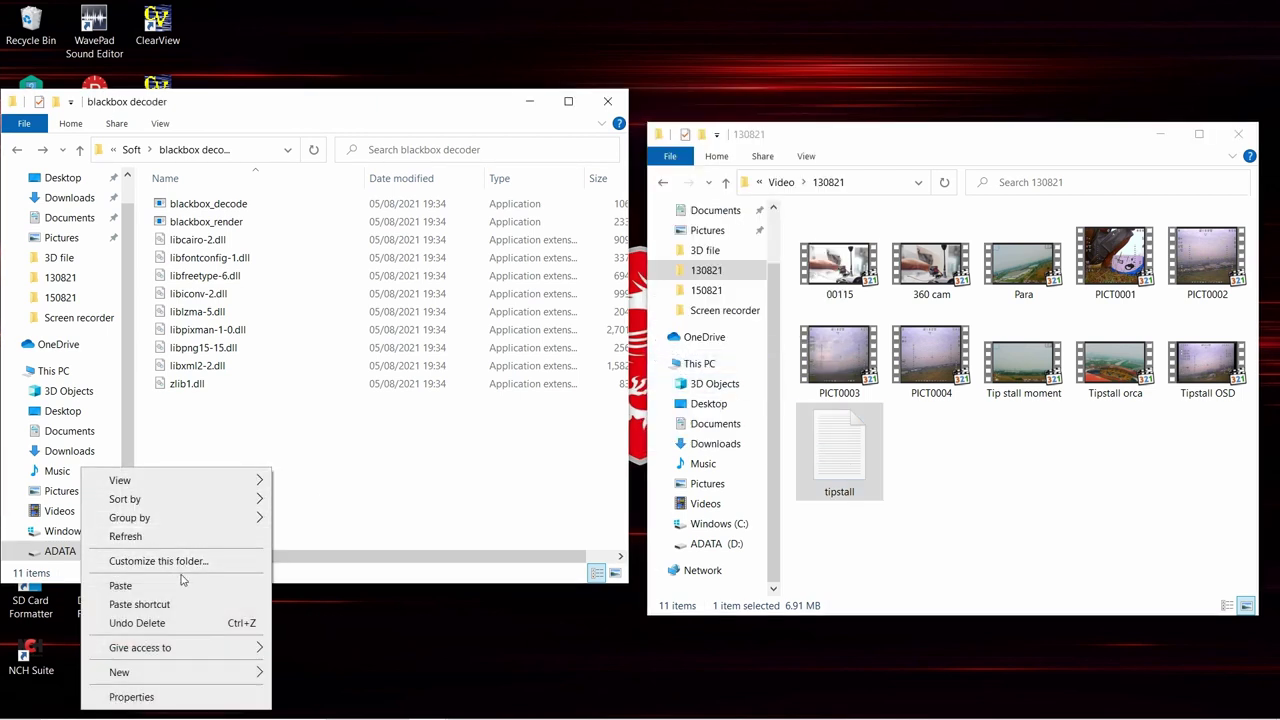
{"action": "left_click", "coordinate": [160, 585]}
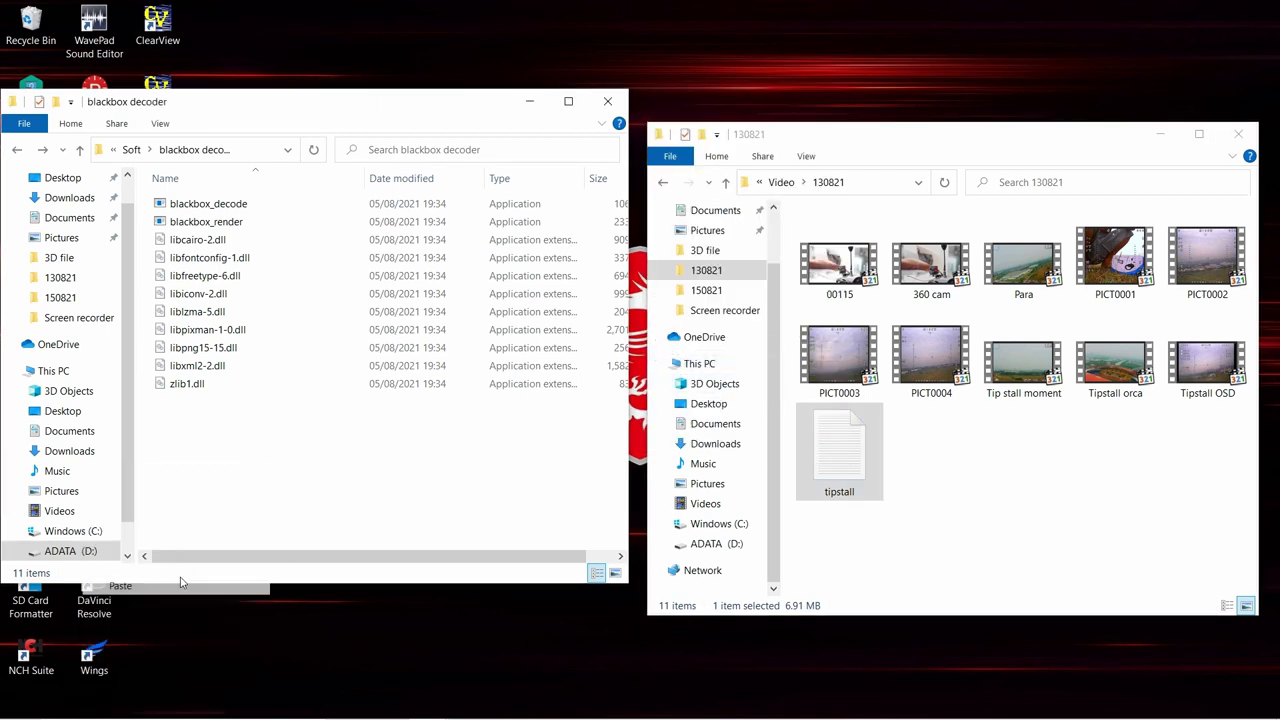
{"action": "left_click", "coordinate": [317, 450]}
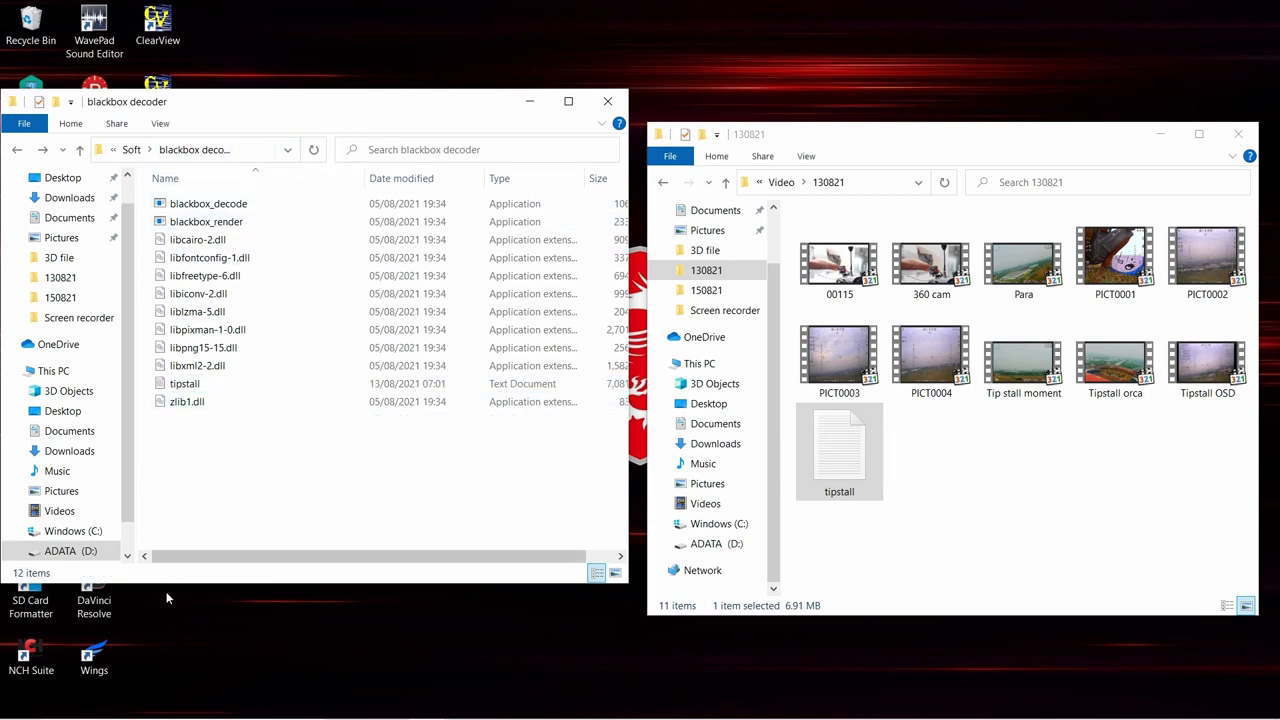
Open a Command Prompt and change directory to D:\soft\blackbox decoder.
{"action": "left_click", "coordinate": [160, 704]}
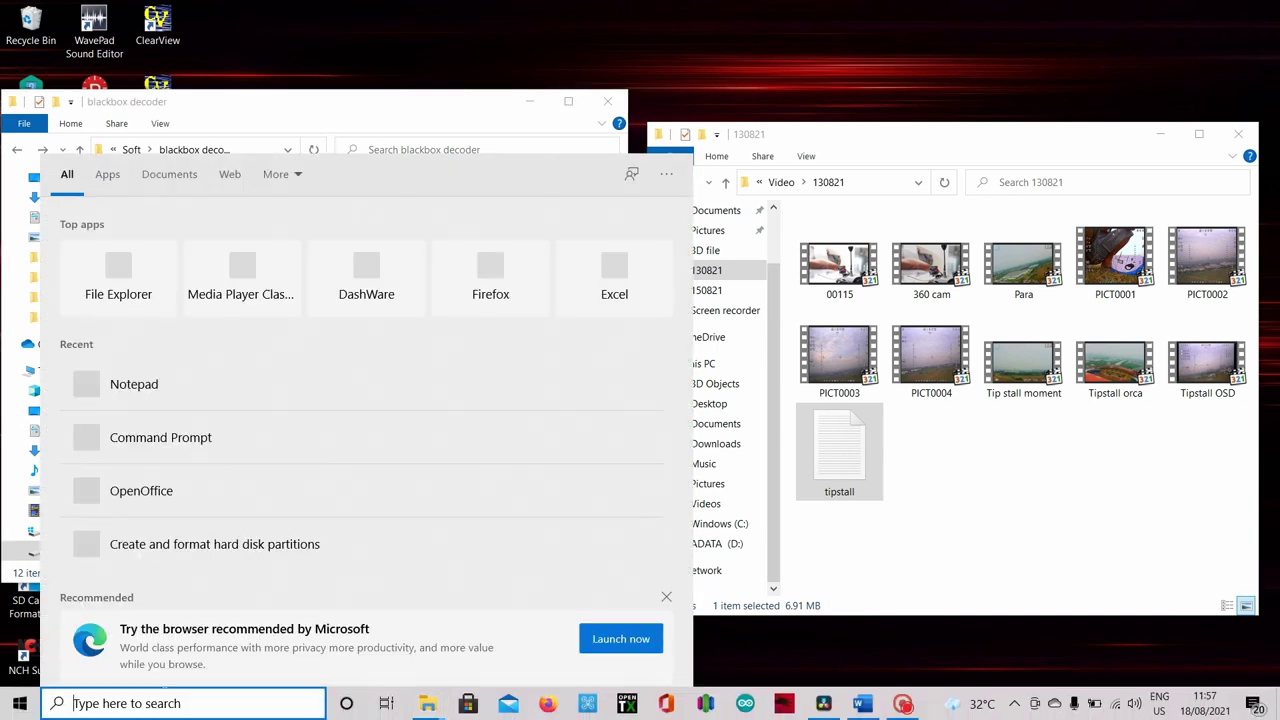
{"action": "type", "text": "cmd"}
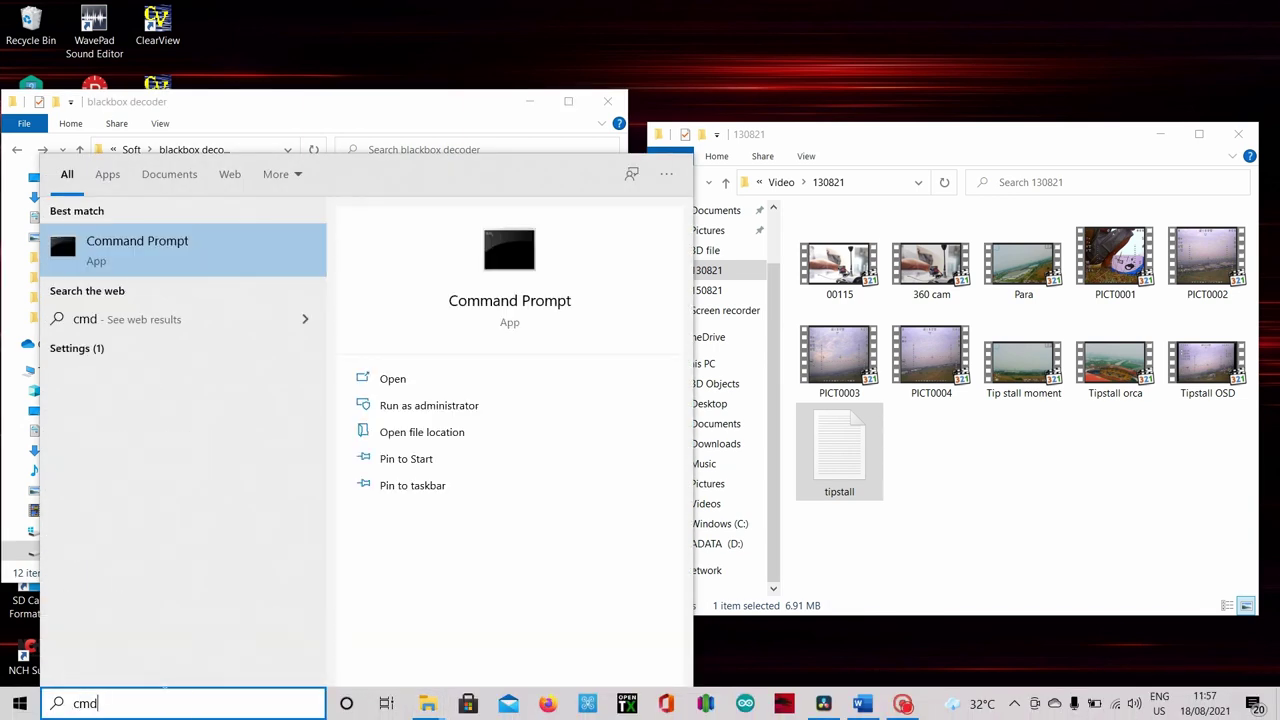
{"action": "key", "text": "Return"}
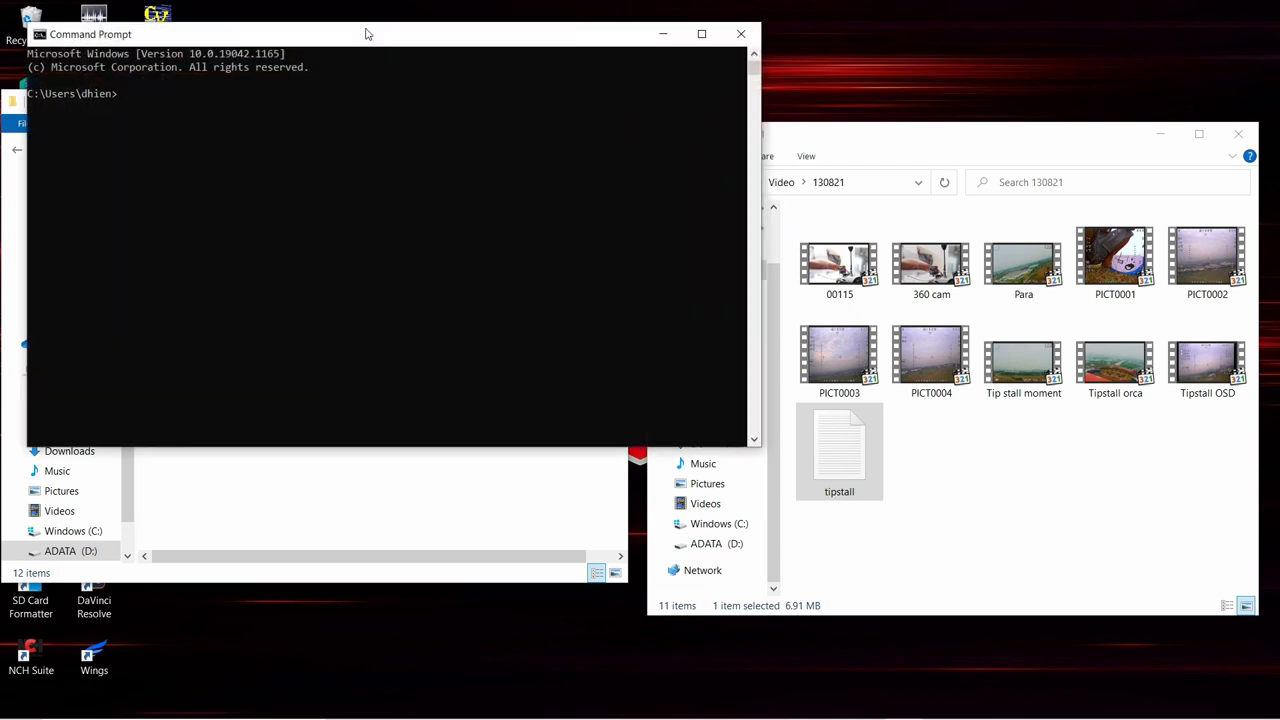
{"action": "left_click_drag", "start_coordinate": [366, 34], "coordinate": [669, 247]}
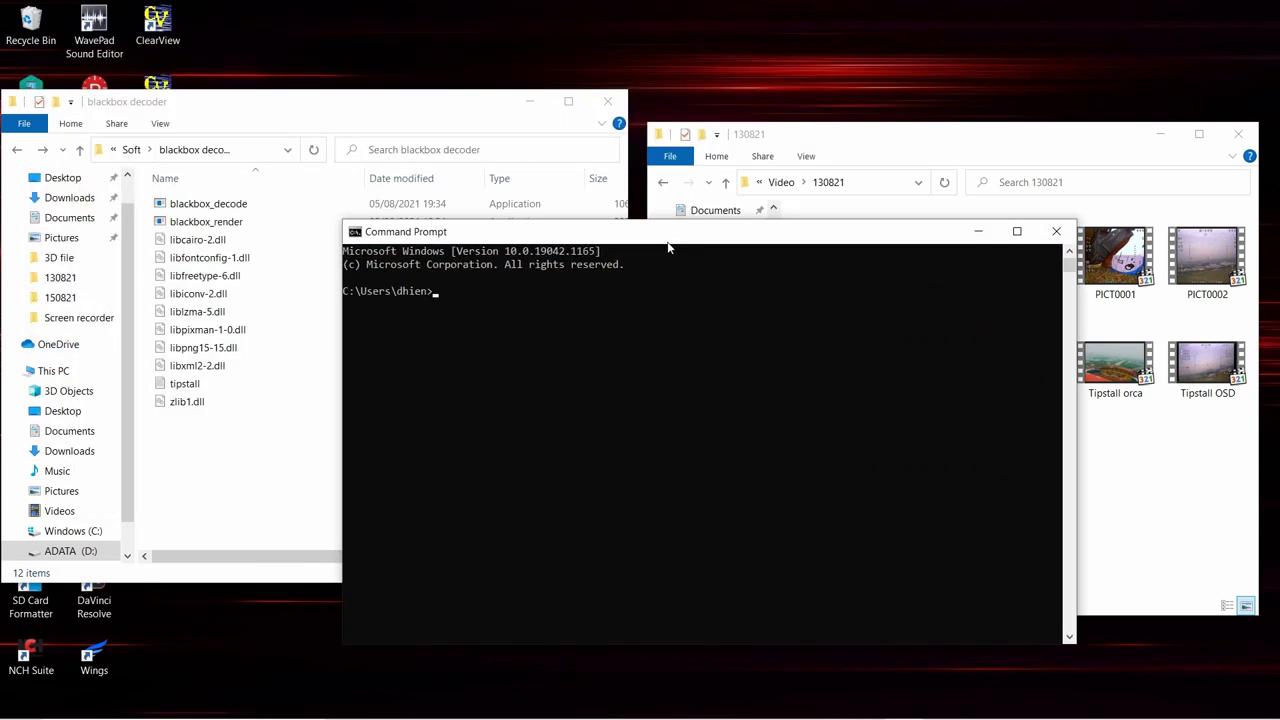
{"action": "type", "text": "d:"}
{"action": "key", "text": "Return"}
{"action": "type", "text": "cd soft"}
{"action": "key", "text": "Return"}
{"action": "type", "text": "cd blac"}
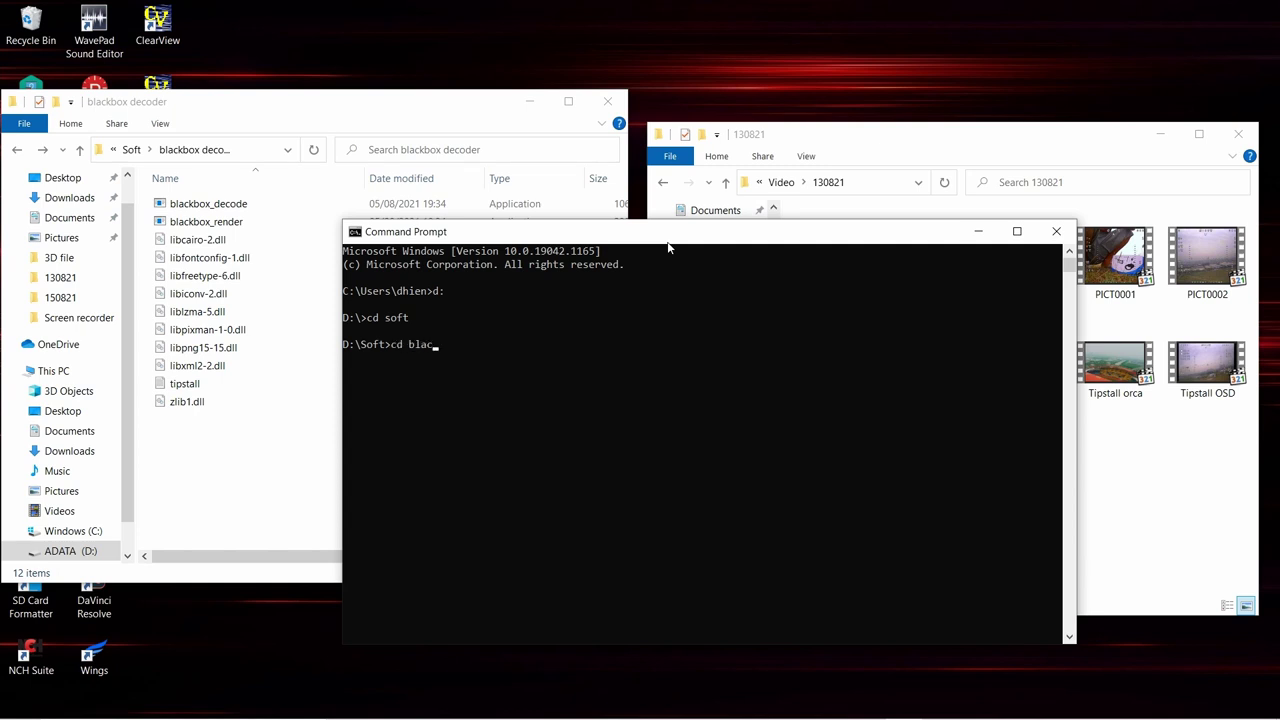
{"action": "type", "text": "kbox decoder"}
{"action": "key", "text": "Return"}
Run blackbox_decode --merge-gps tipstall.txt to decode the flight log.
{"action": "type", "text": "blackbox_decode"}
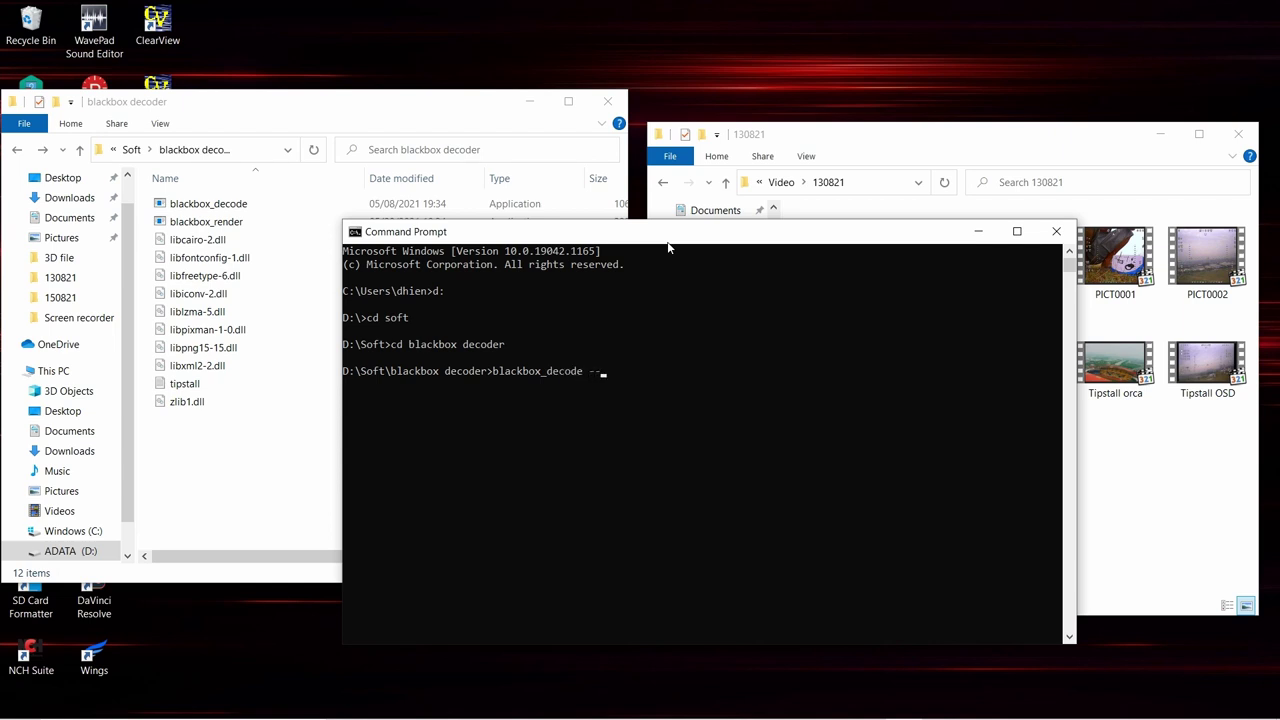
{"action": "type", "text": "--merge"}
{"action": "type", "text": "-"}
{"action": "type", "text": "gps"}
{"action": "type", "text": "-"}
{"action": "type", "text": "st"}
{"action": "key", "text": "BackSpace"}
{"action": "type", "text": "tipstall.txt"}
{"action": "key", "text": "Return"}
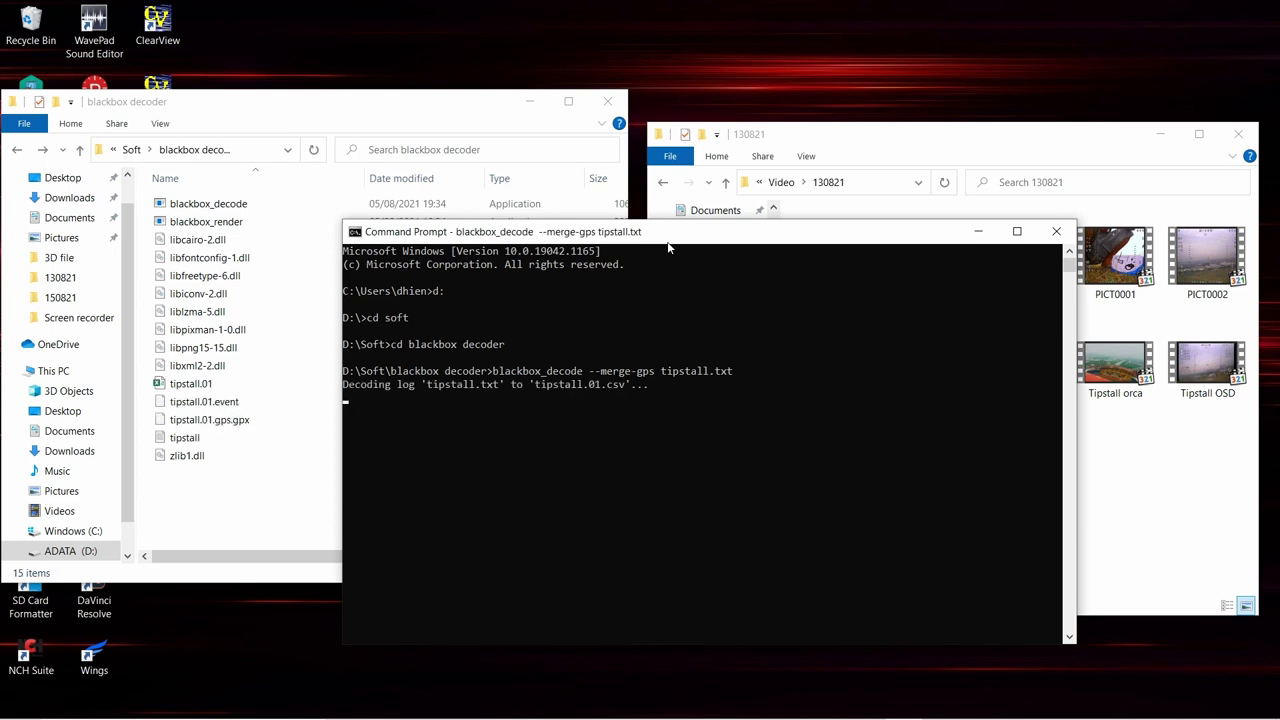
Close Command Prompt, move tipstall.01 into the 130821 folder, and close the decoder window.
{"action": "left_click", "coordinate": [1055, 233]}
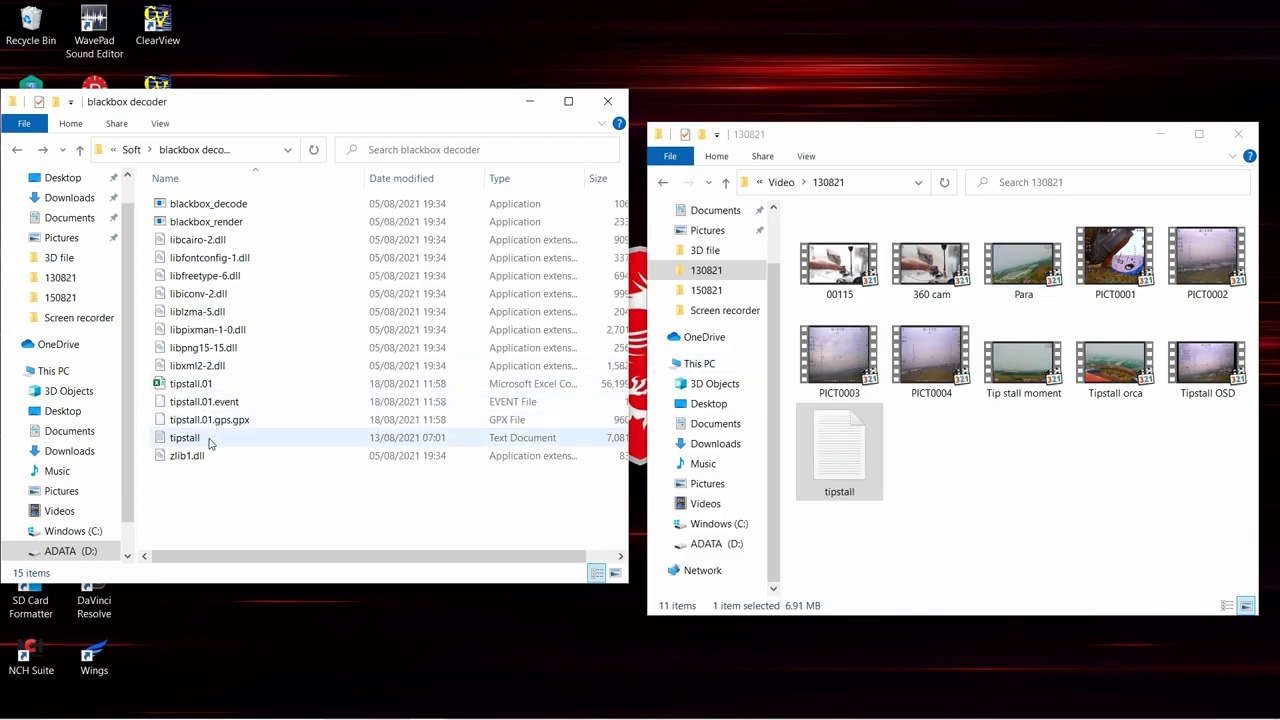
{"action": "left_click", "coordinate": [200, 389]}
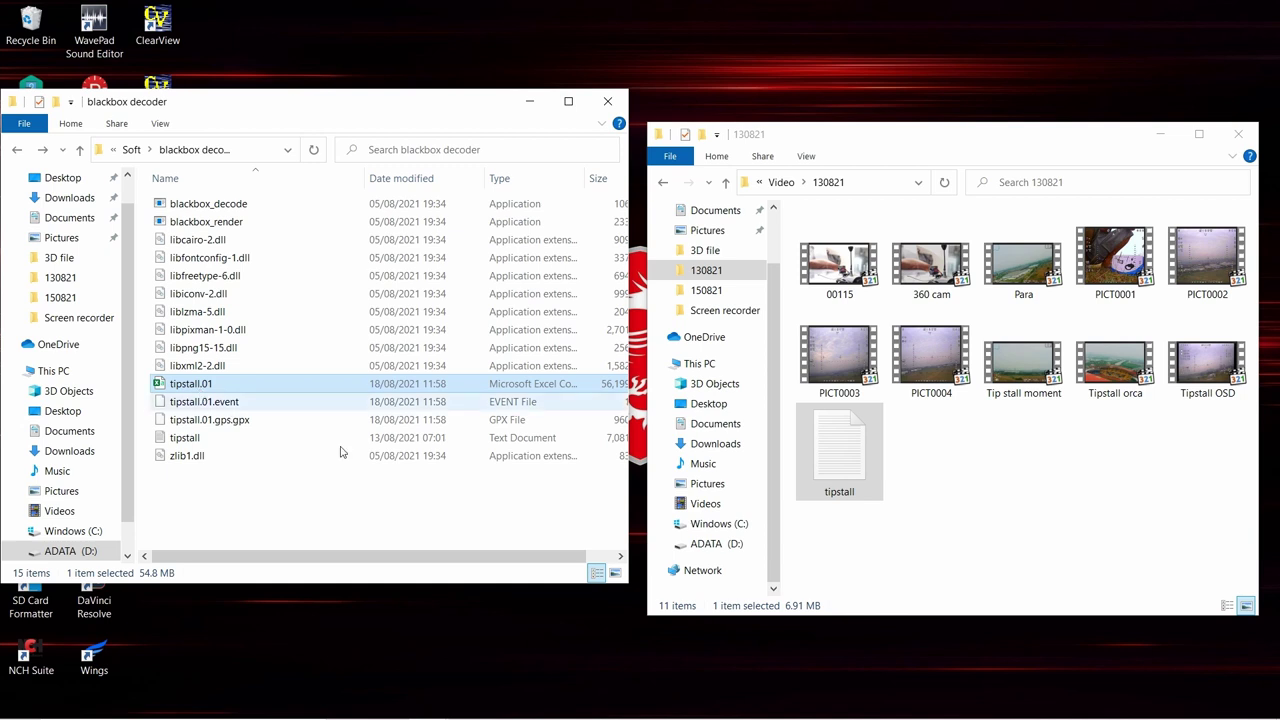
{"action": "left_click", "coordinate": [971, 461]}
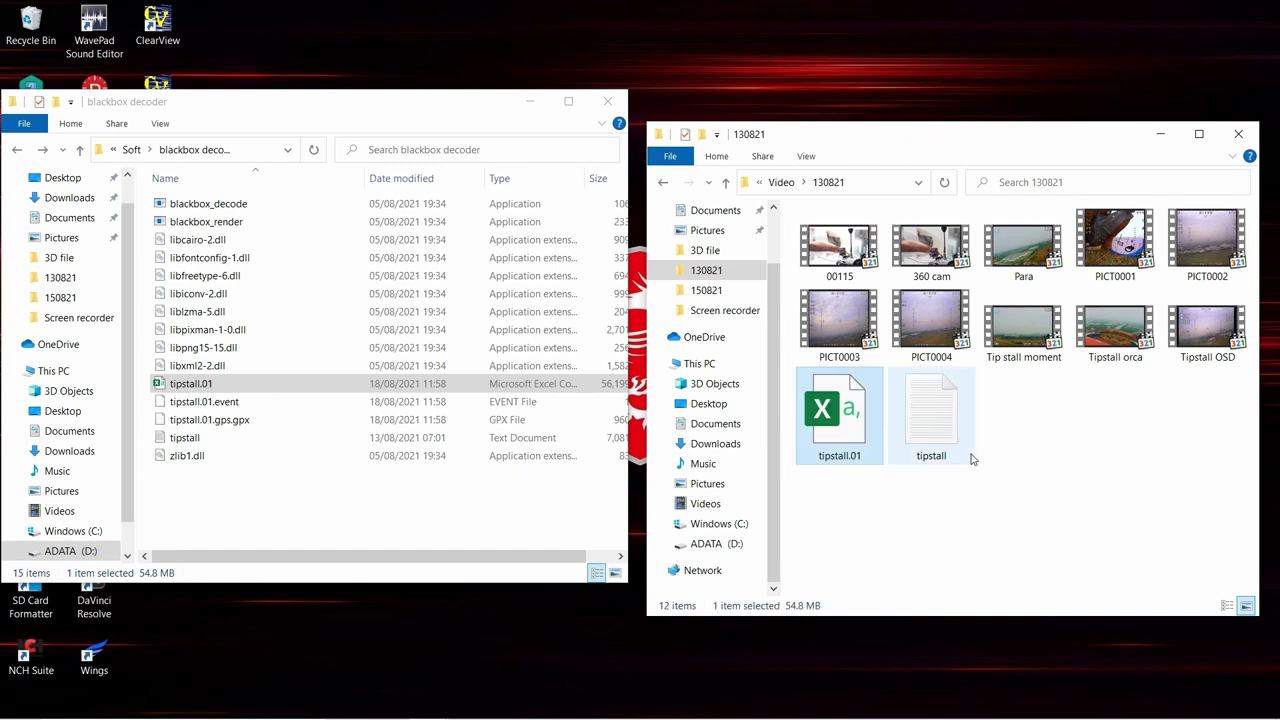
{"action": "left_click", "coordinate": [608, 102]}
{"action": "left_click_drag", "start_coordinate": [965, 127], "coordinate": [642, 34]}
{"action": "left_click", "coordinate": [777, 400]}
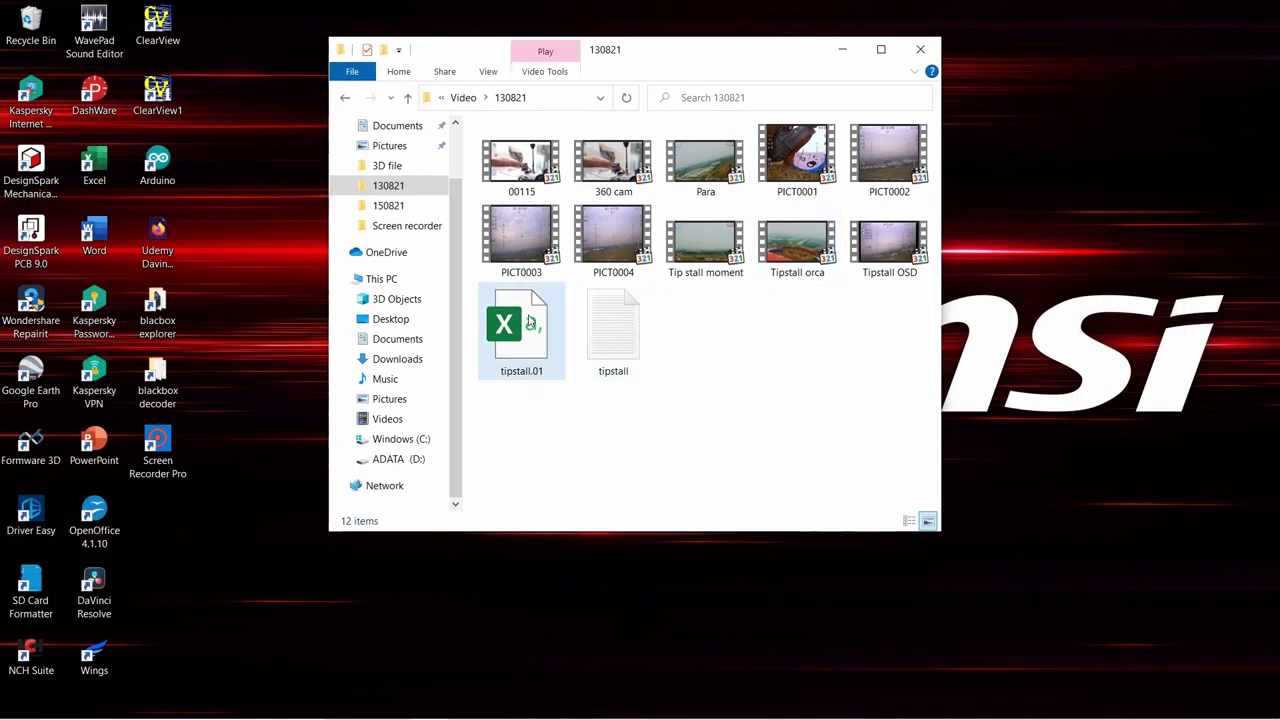
{"action": "left_click", "coordinate": [533, 320]}
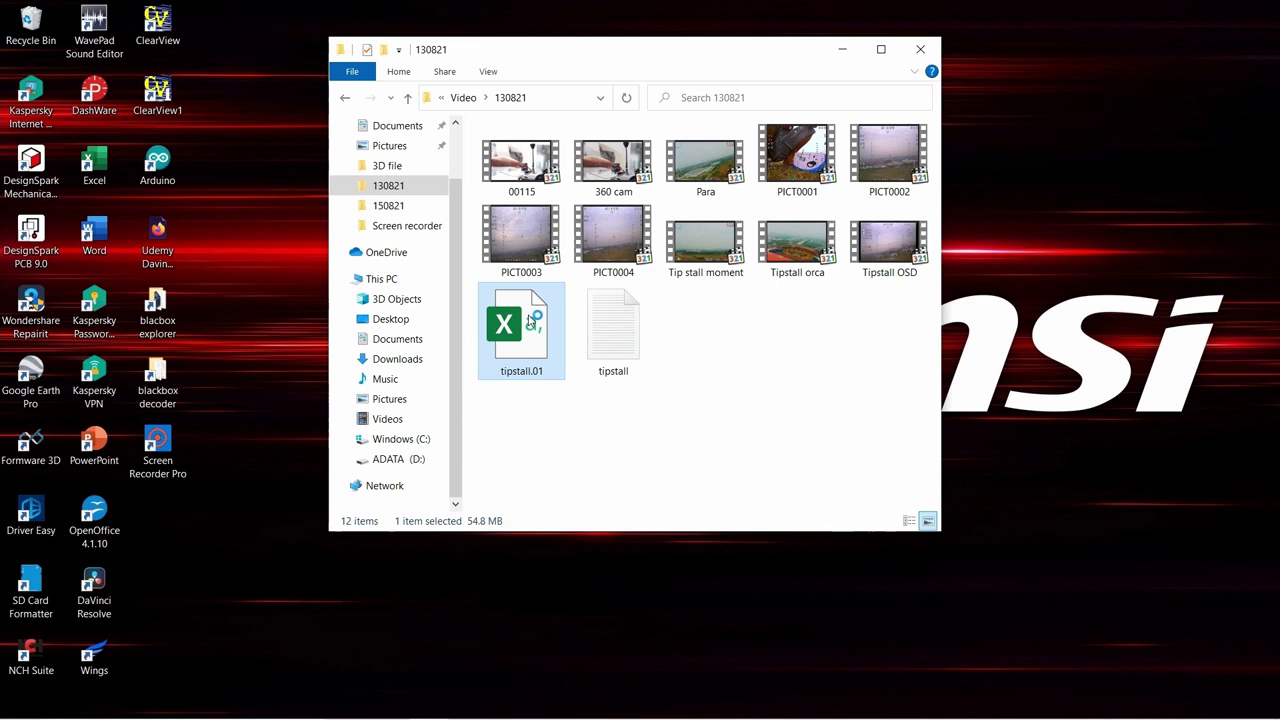
Open tipstall.01 in Excel and maximize the workbook.
{"action": "double_click", "coordinate": [531, 319]}
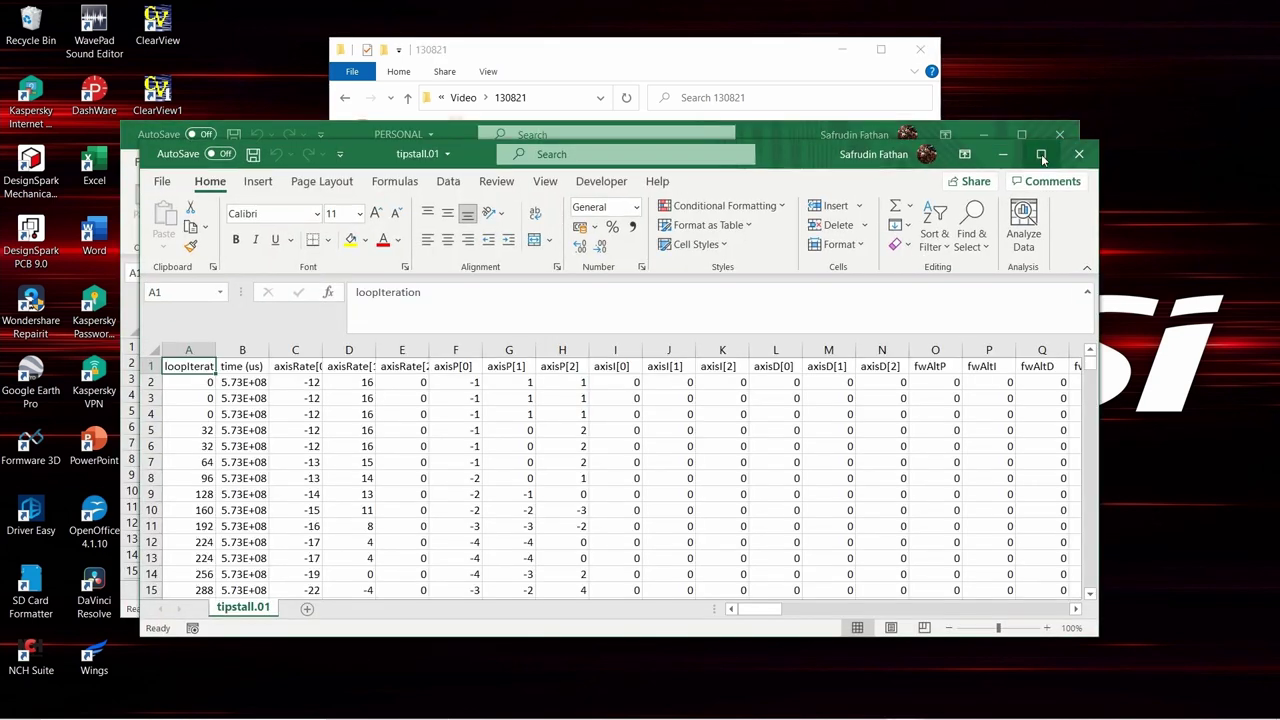
{"action": "left_click", "coordinate": [1041, 155]}
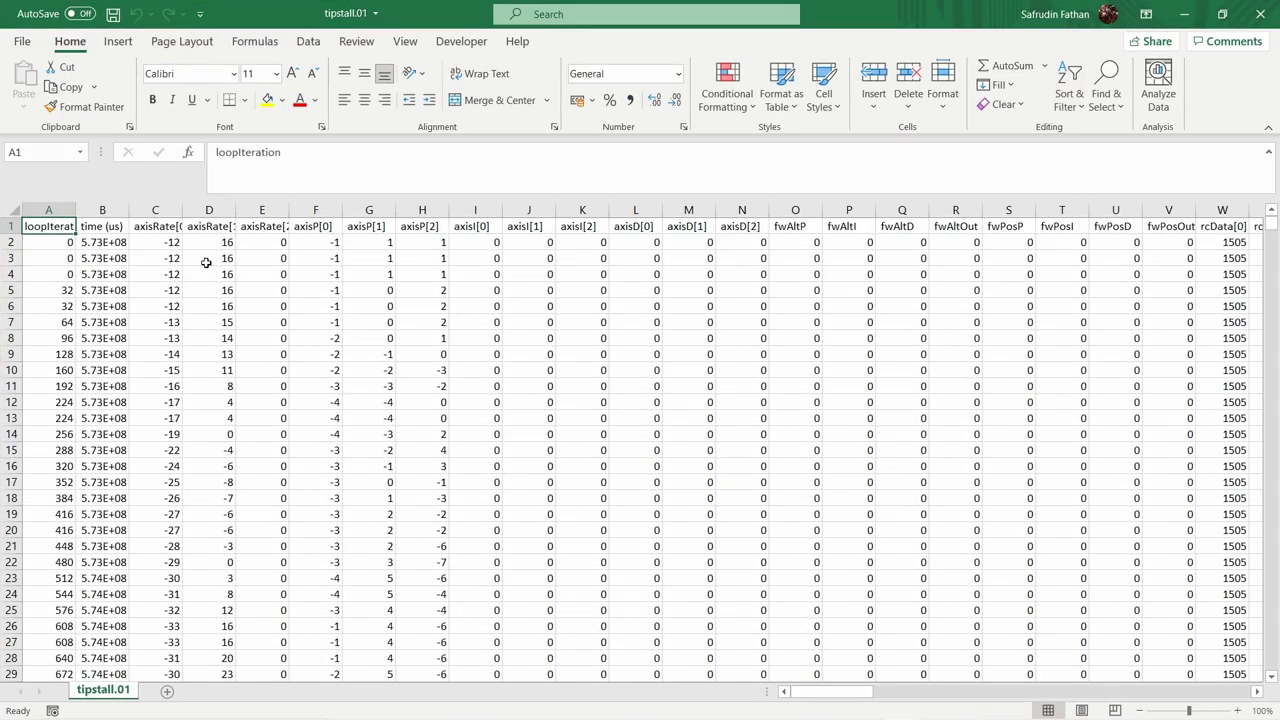
{"action": "left_click", "coordinate": [88, 226]}
{"action": "left_click", "coordinate": [54, 226]}
Run the PERSONAL.XLSB!Dashware_new macro from Developer > Macros.
{"action": "left_click", "coordinate": [450, 45]}
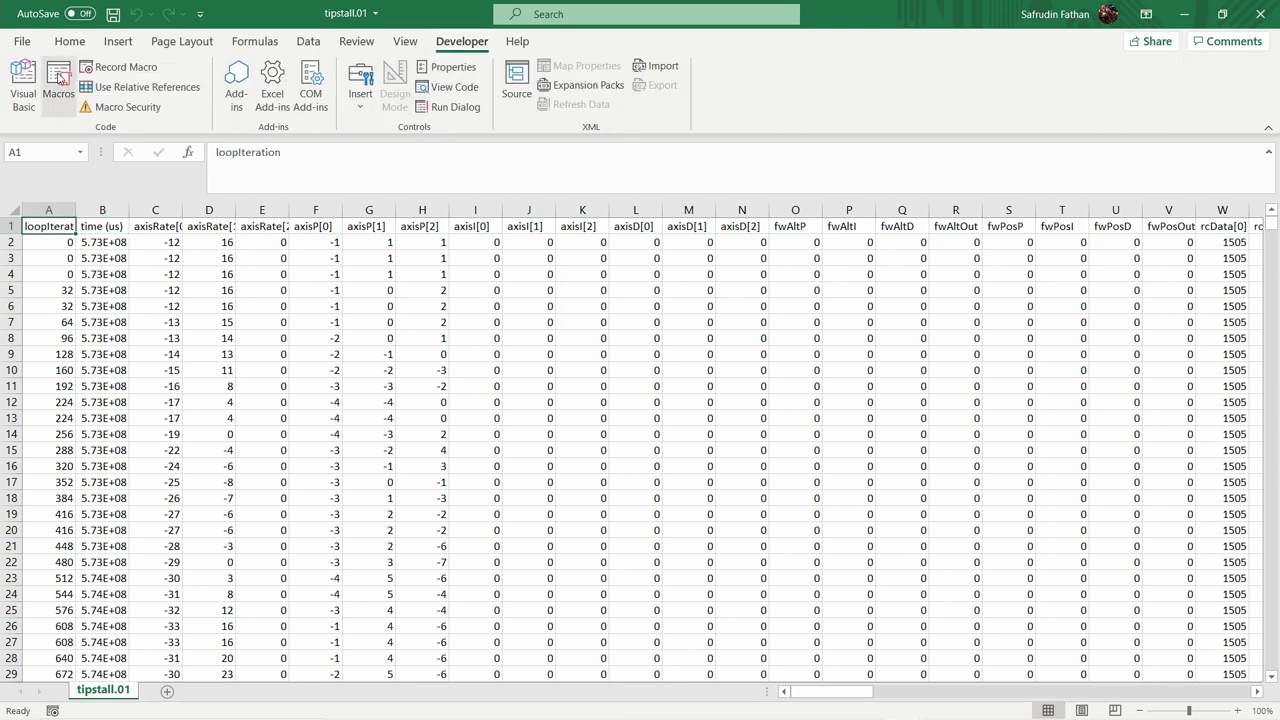
{"action": "left_click", "coordinate": [58, 80]}
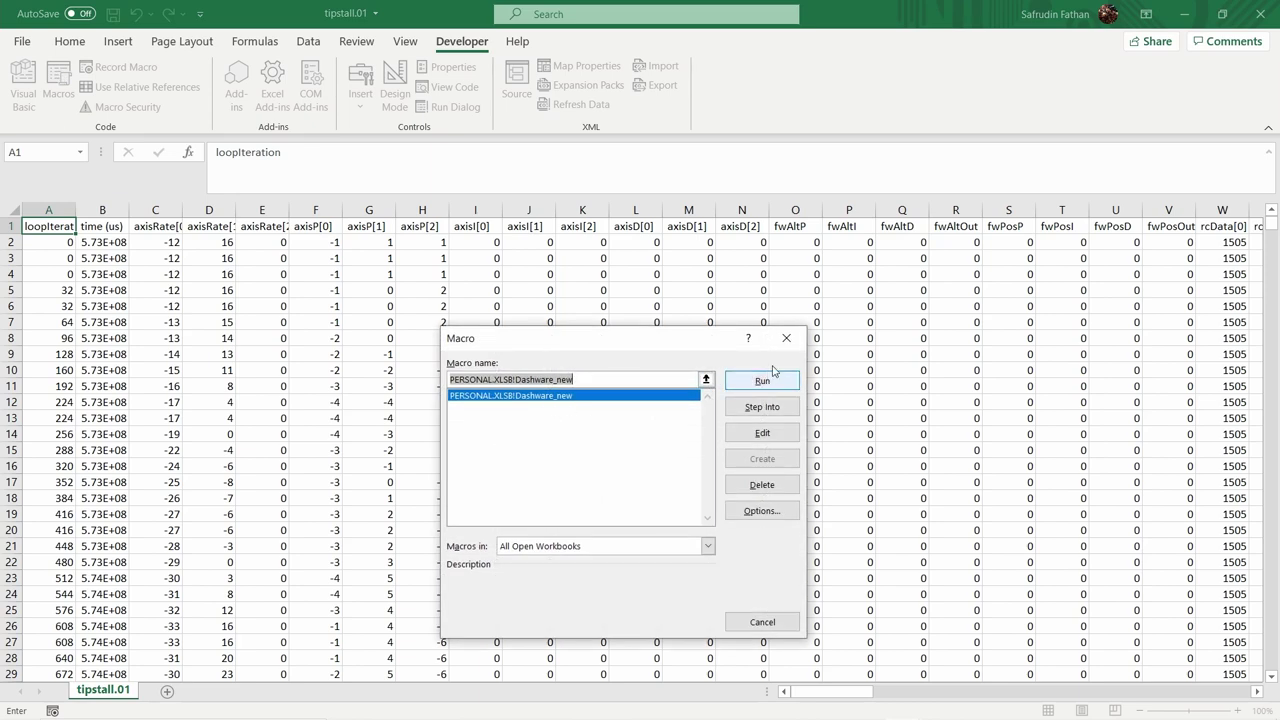
{"action": "left_click", "coordinate": [762, 382]}
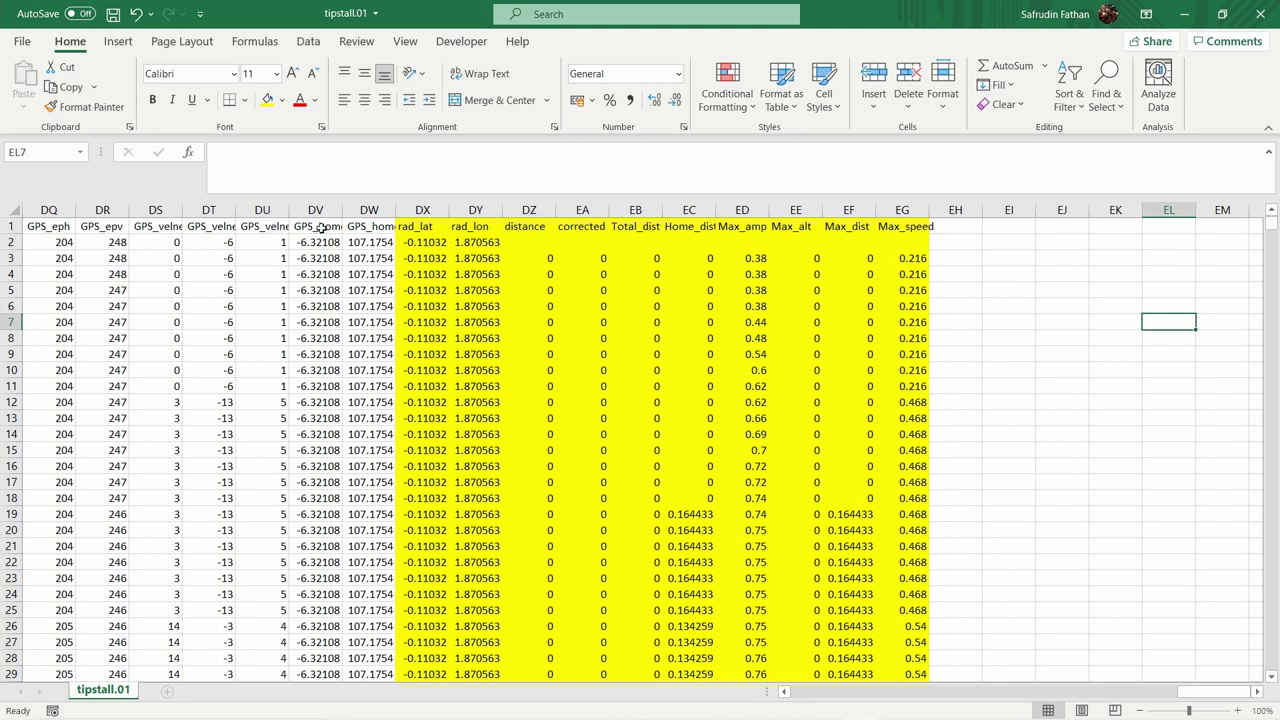
Find the last calculated row 45451 and copy DX45451:EG45451.
{"action": "left_click", "coordinate": [369, 210]}
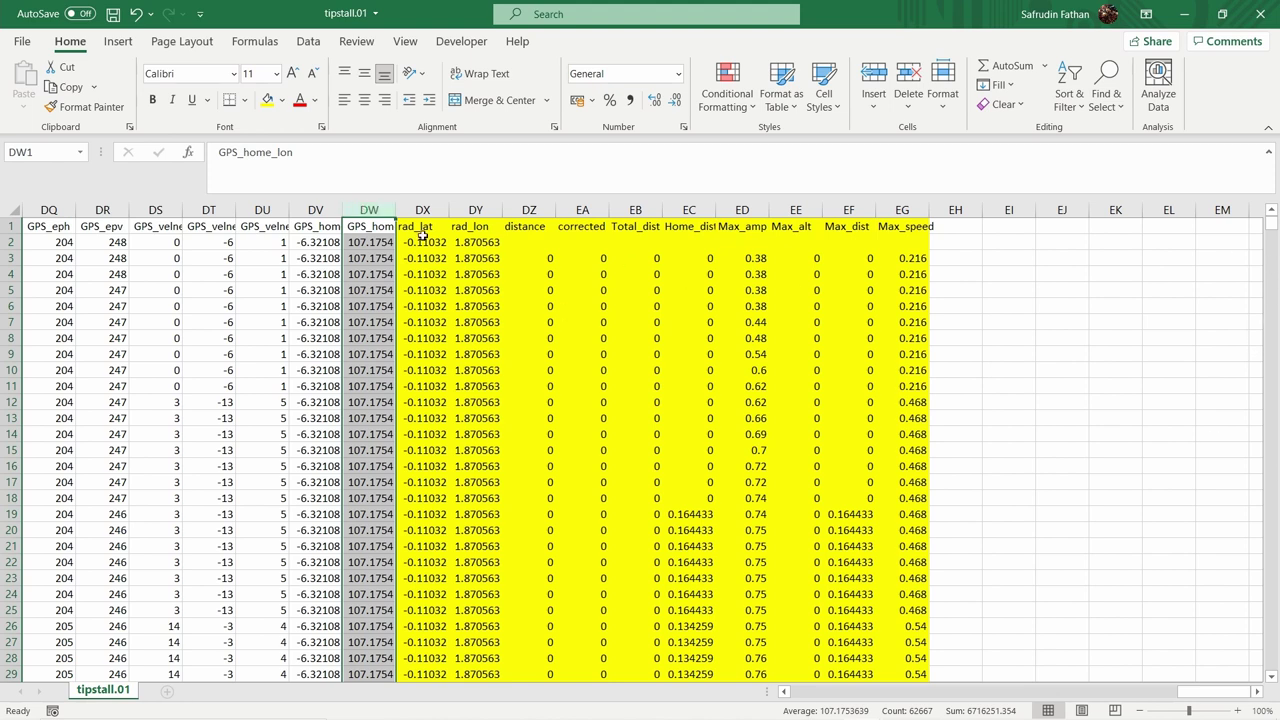
{"action": "left_click_drag", "start_coordinate": [1273, 232], "coordinate": [1273, 458]}
{"action": "left_click", "coordinate": [861, 482]}
{"action": "key", "text": "ctrl+shift+Down"}
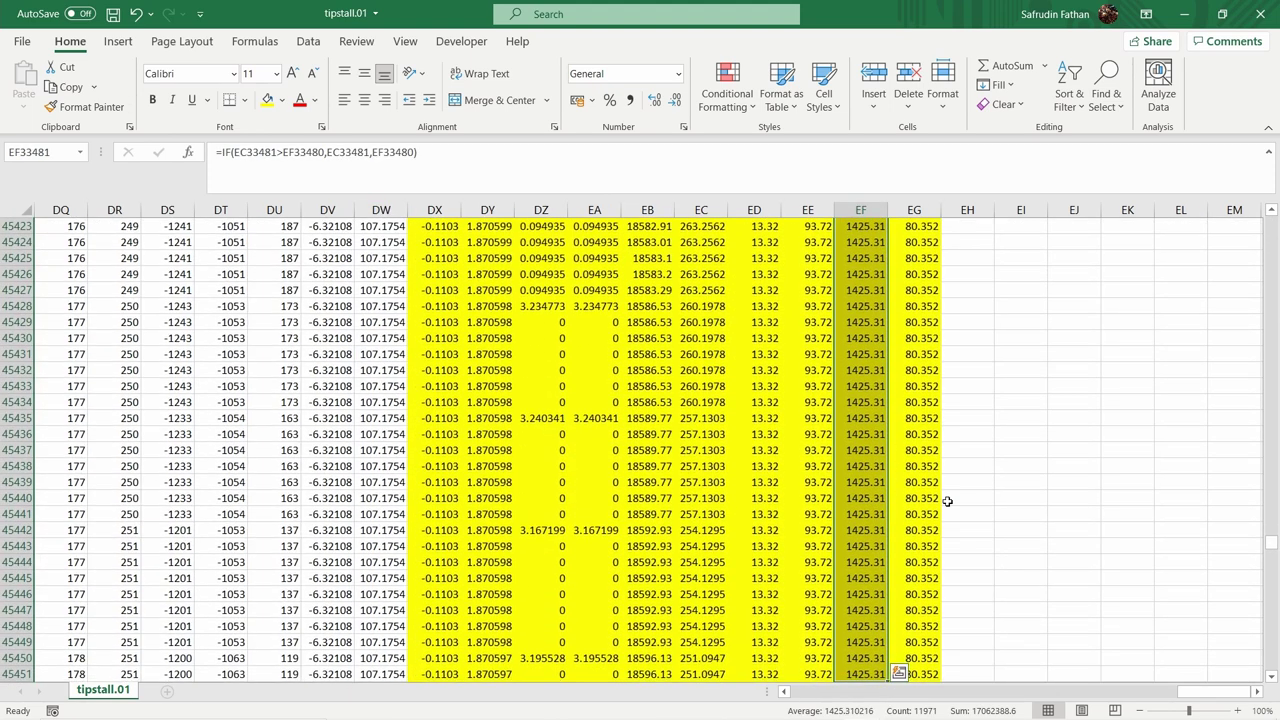
{"action": "scroll", "coordinate": [952, 504], "scroll_direction": "down", "scroll_amount": 4}
{"action": "left_click", "coordinate": [903, 514]}
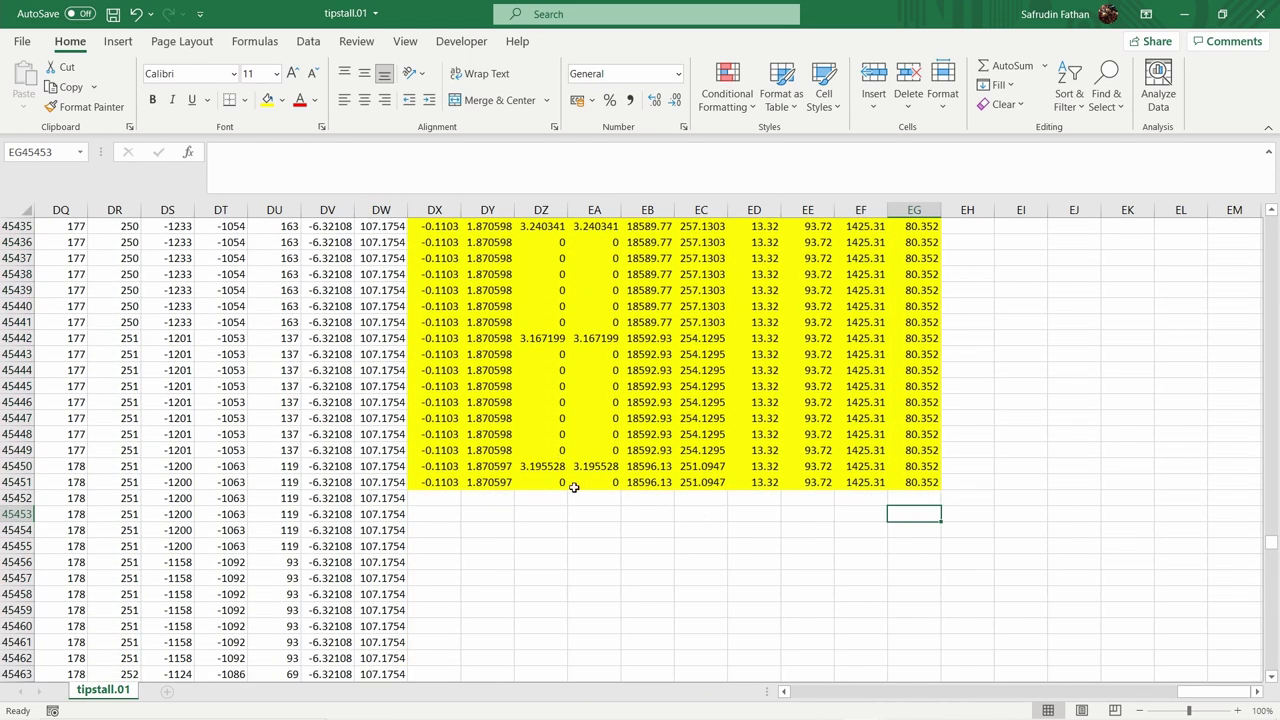
{"action": "left_click", "coordinate": [432, 482]}
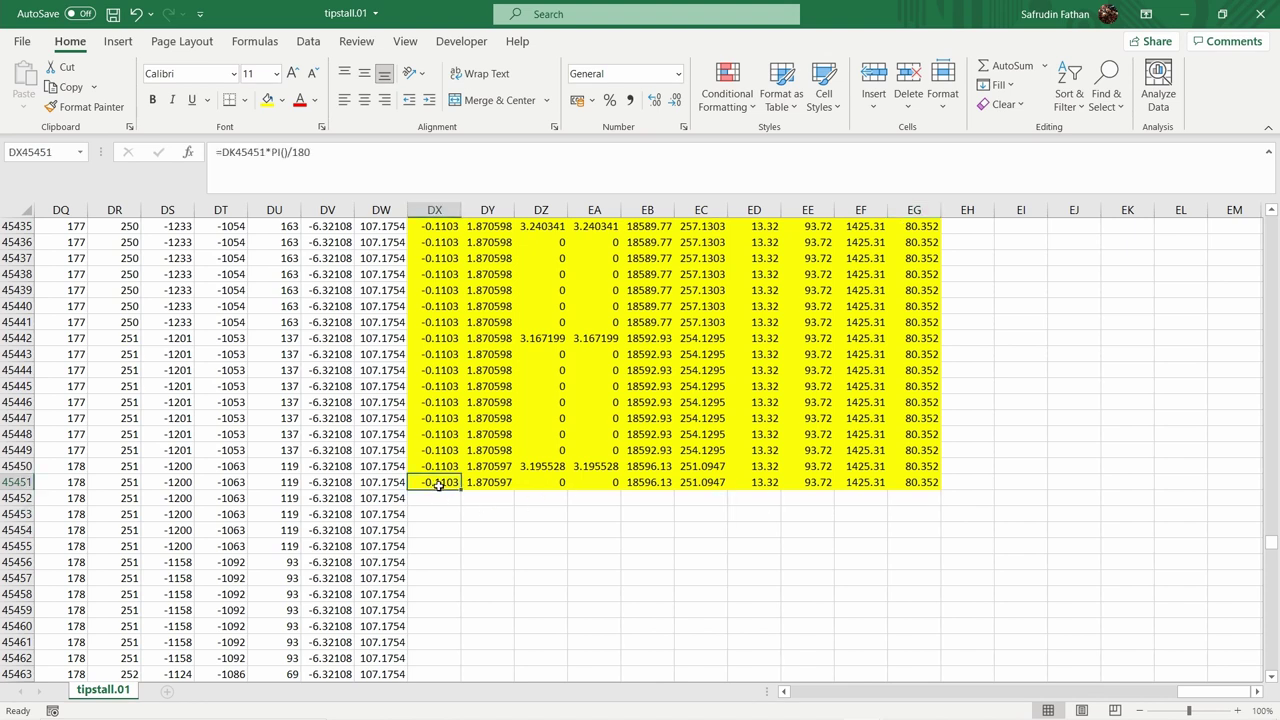
{"action": "scroll", "coordinate": [838, 251], "scroll_direction": "down", "scroll_amount": 5}
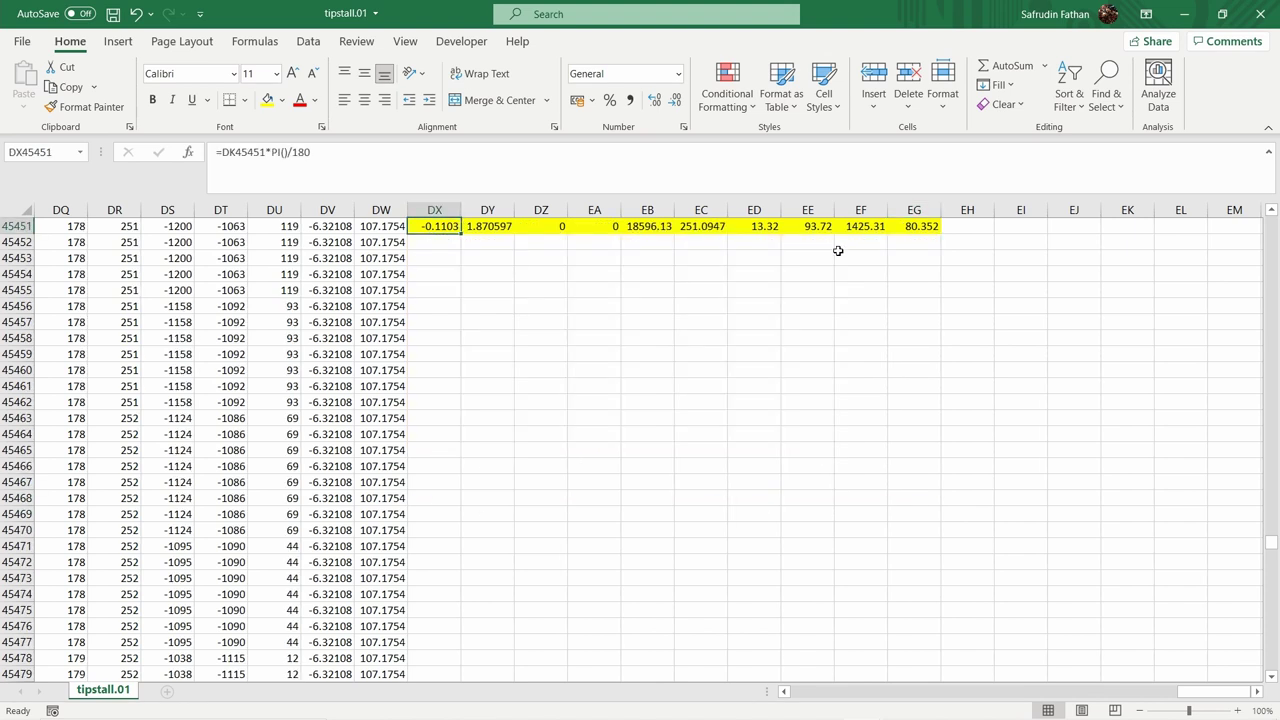
{"action": "left_click", "coordinate": [916, 226], "text": "shift"}
{"action": "scroll", "coordinate": [1029, 313], "scroll_direction": "up", "scroll_amount": 2}
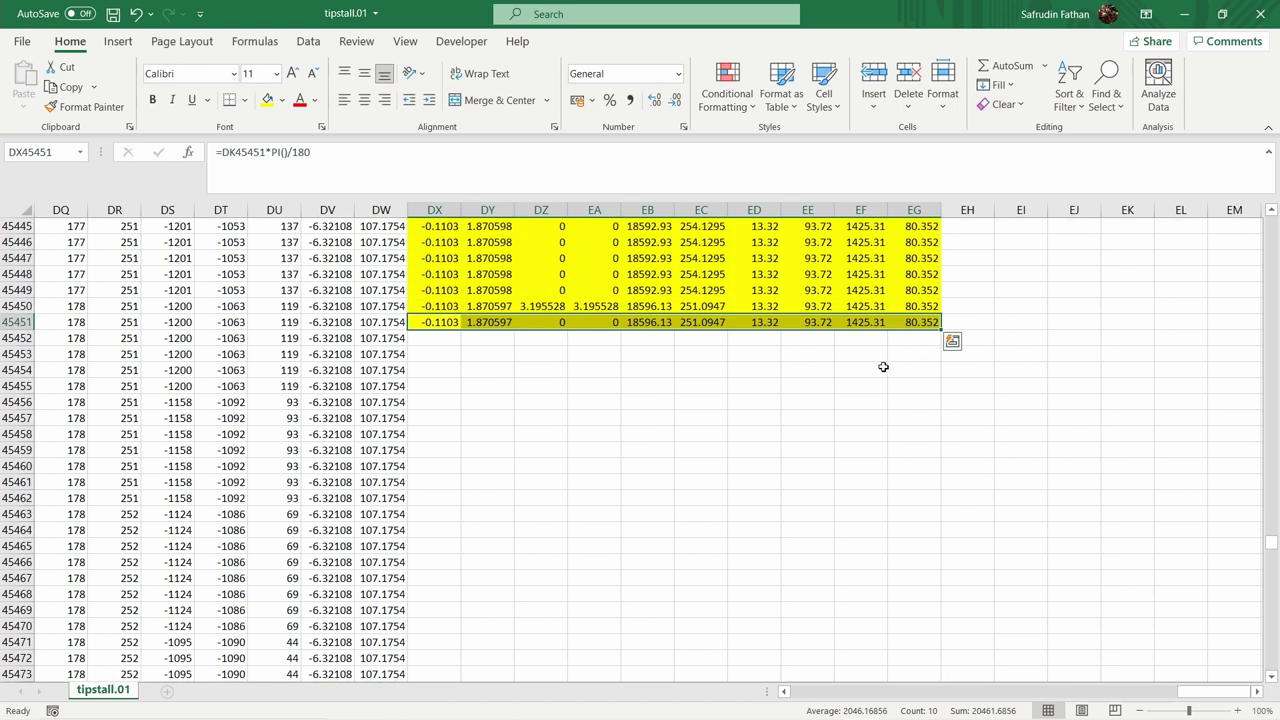
{"action": "key", "text": "ctrl+c"}
{"action": "key", "text": "ctrl+q"}
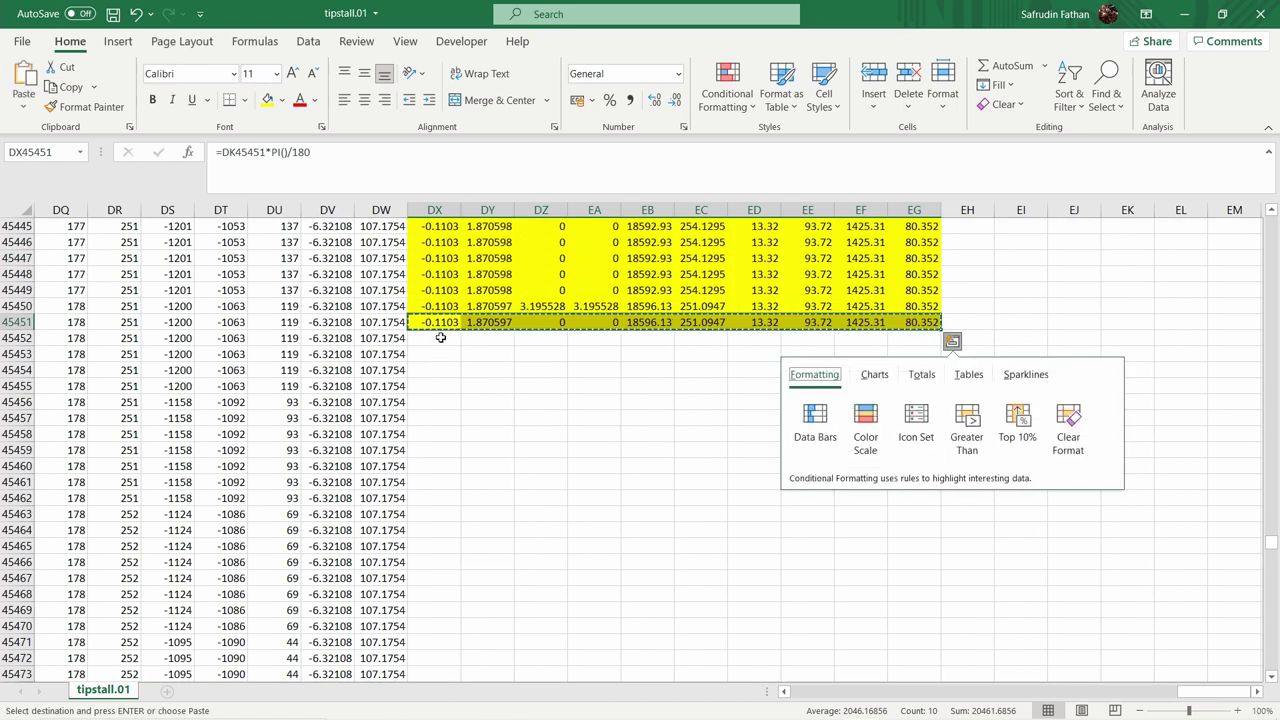
Paste the copied formulas into DX45452:EG62667, down to the last data row.
{"action": "left_click", "coordinate": [435, 341]}
{"action": "left_click", "coordinate": [384, 338]}
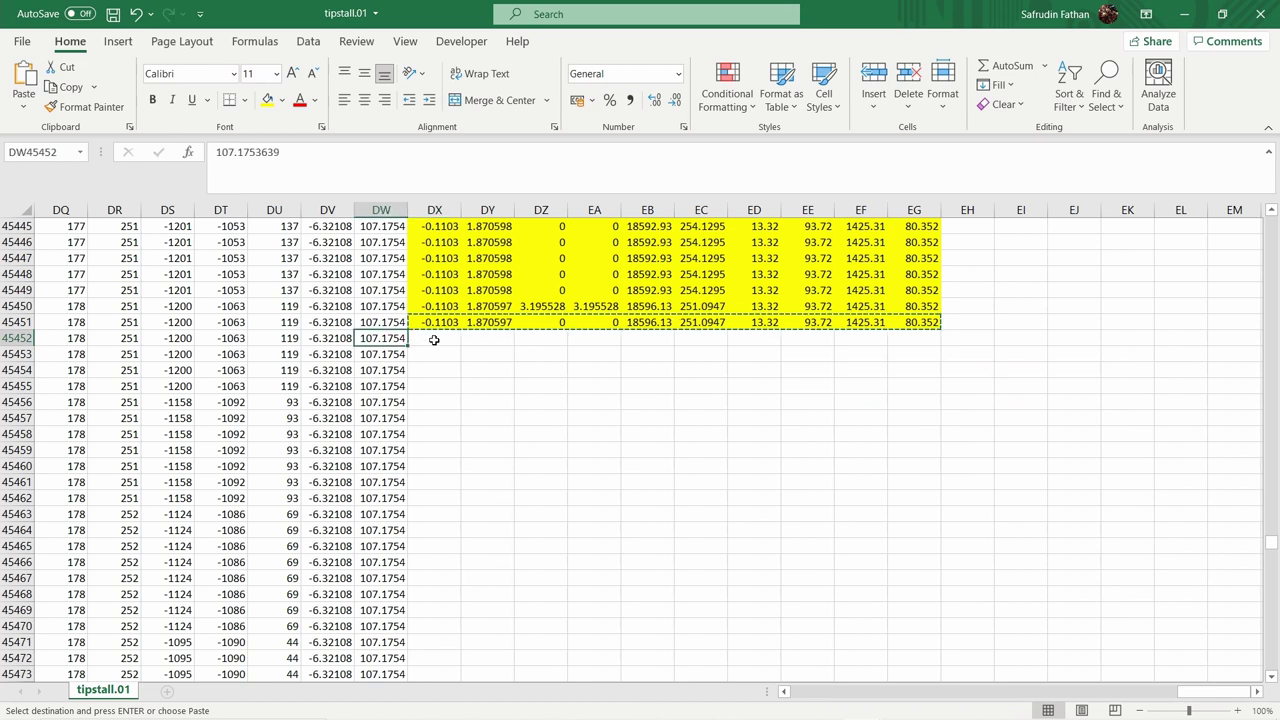
{"action": "left_click", "coordinate": [433, 340]}
{"action": "left_click_drag", "start_coordinate": [1272, 544], "coordinate": [1274, 544]}
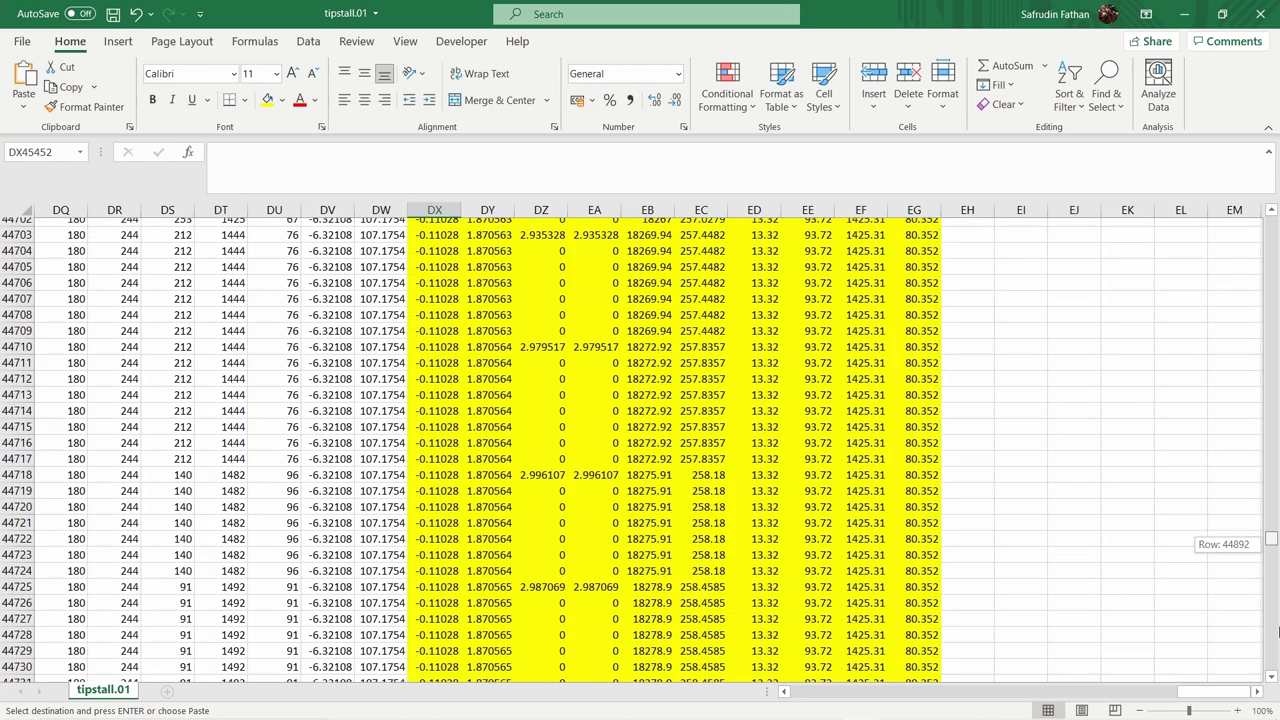
{"action": "left_click_drag", "start_coordinate": [1278, 630], "coordinate": [1272, 663]}
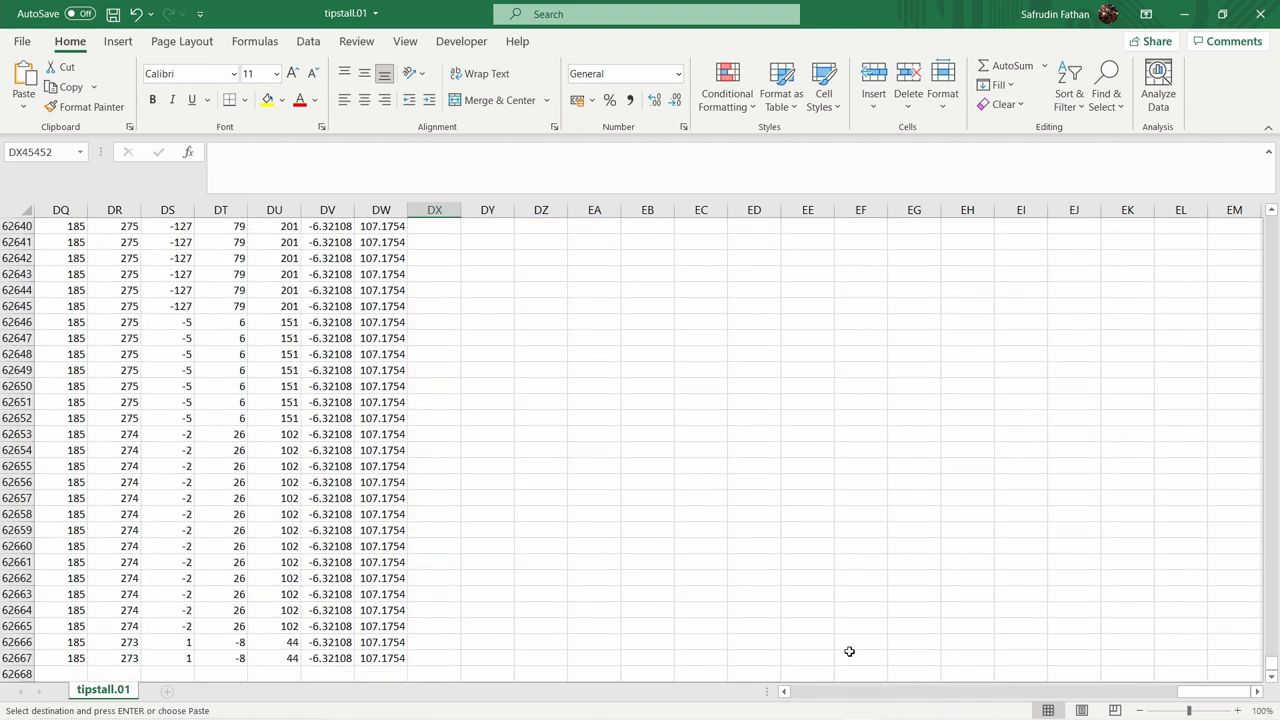
{"action": "left_click_drag", "start_coordinate": [912, 655], "coordinate": [912, 656]}
{"action": "key", "text": "ctrl+v"}
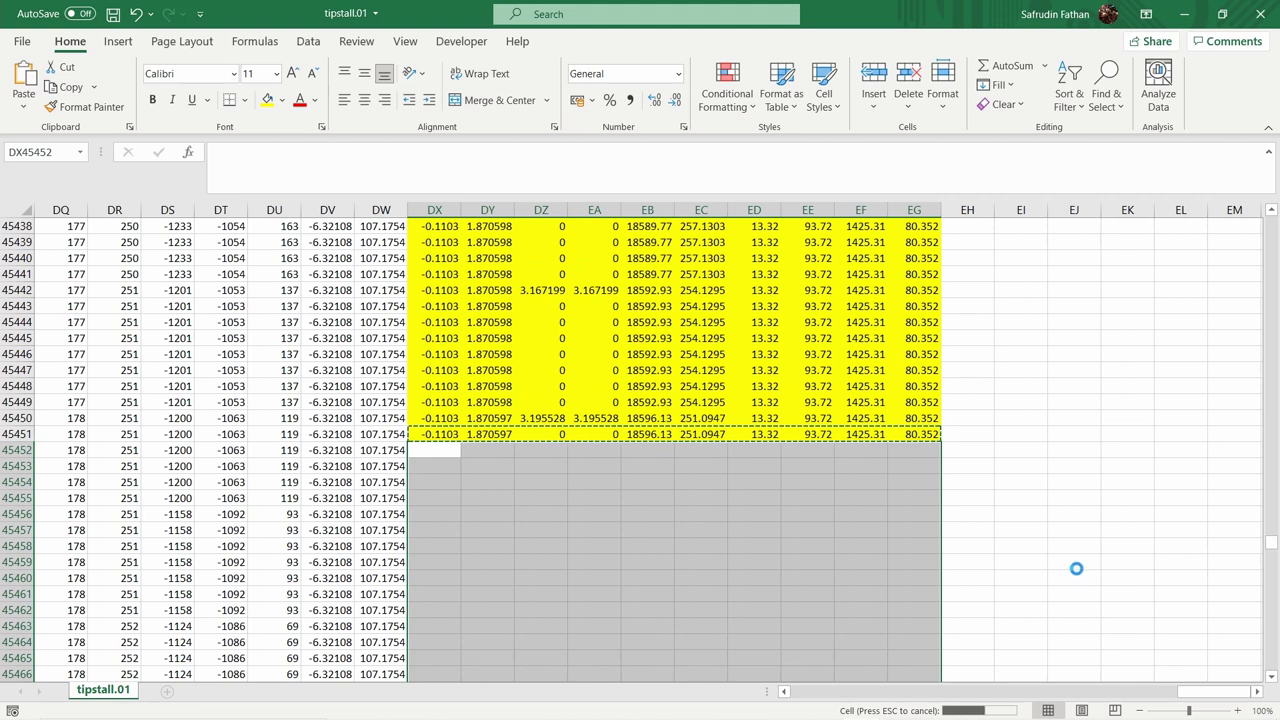
{"action": "left_click", "coordinate": [1082, 529]}
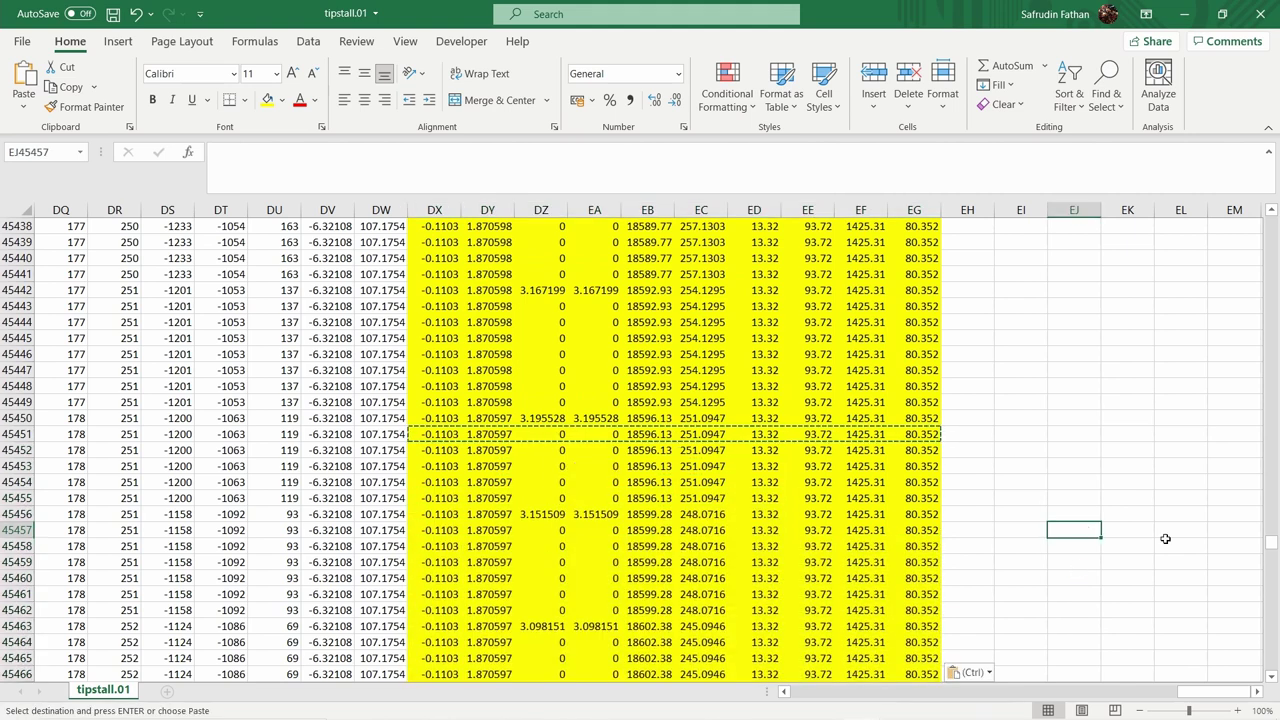
{"action": "left_click_drag", "start_coordinate": [1275, 550], "coordinate": [1275, 680]}
{"action": "scroll", "coordinate": [1110, 612], "scroll_direction": "down", "scroll_amount": 2}
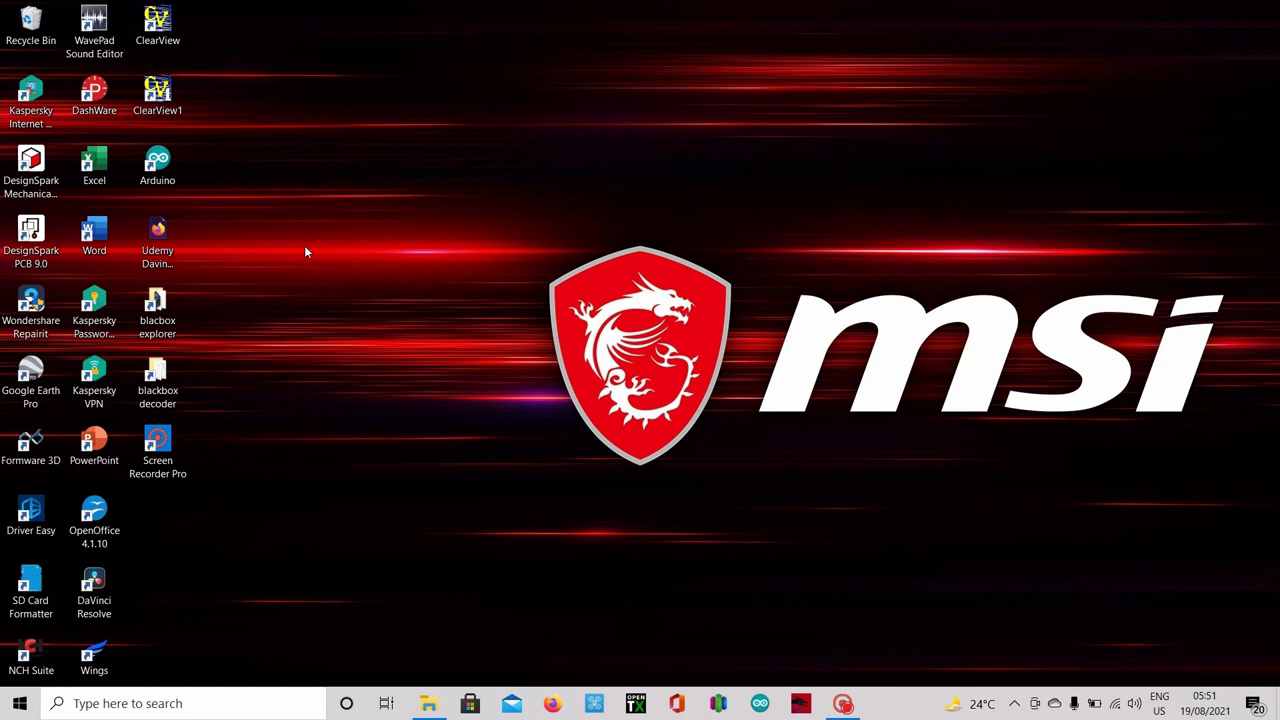
Launch DashWare and create a new project 'Tipstall' using the GoPro Template Metric template.
{"action": "double_click", "coordinate": [107, 97]}
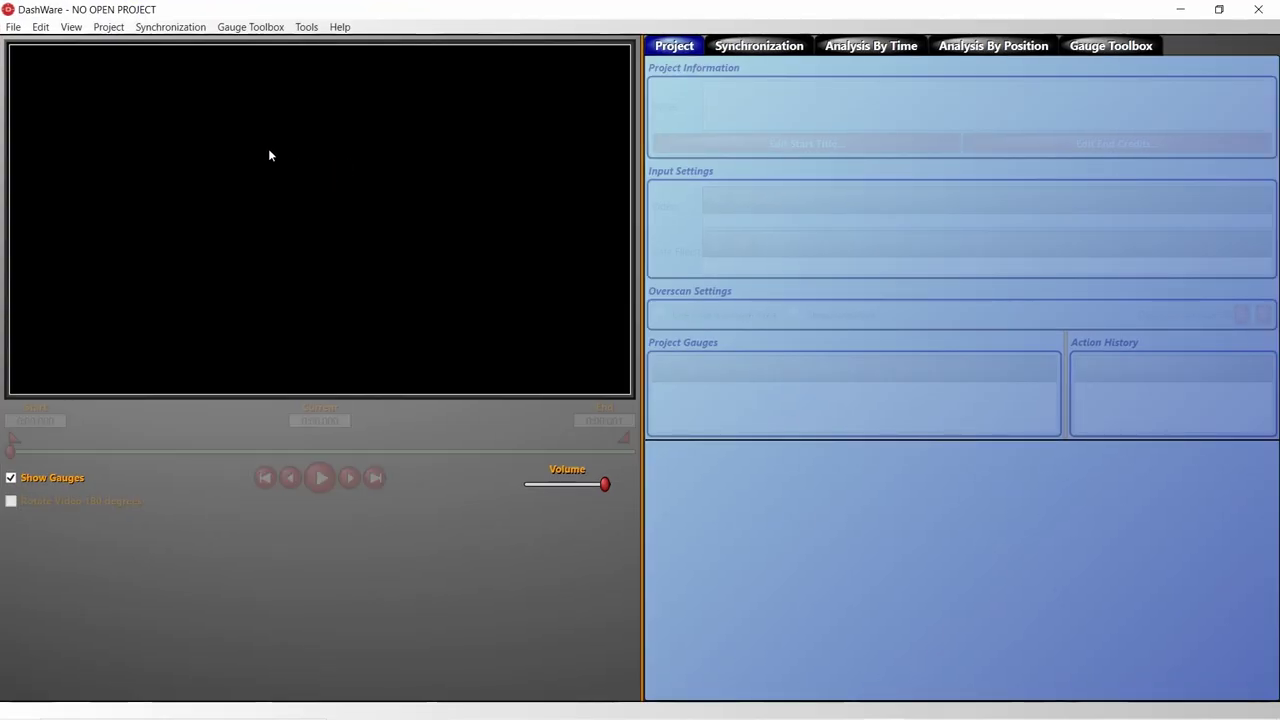
{"action": "left_click", "coordinate": [13, 27]}
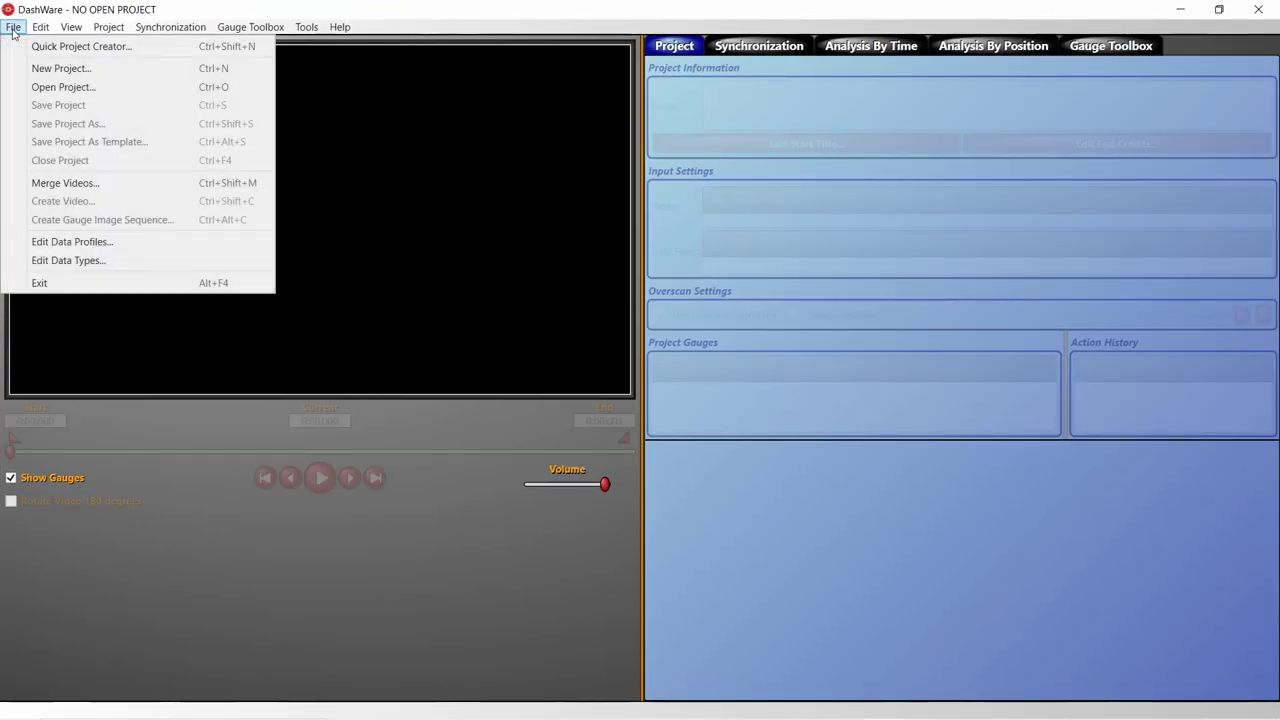
{"action": "left_click", "coordinate": [61, 69]}
{"action": "type", "text": "Tipstall"}
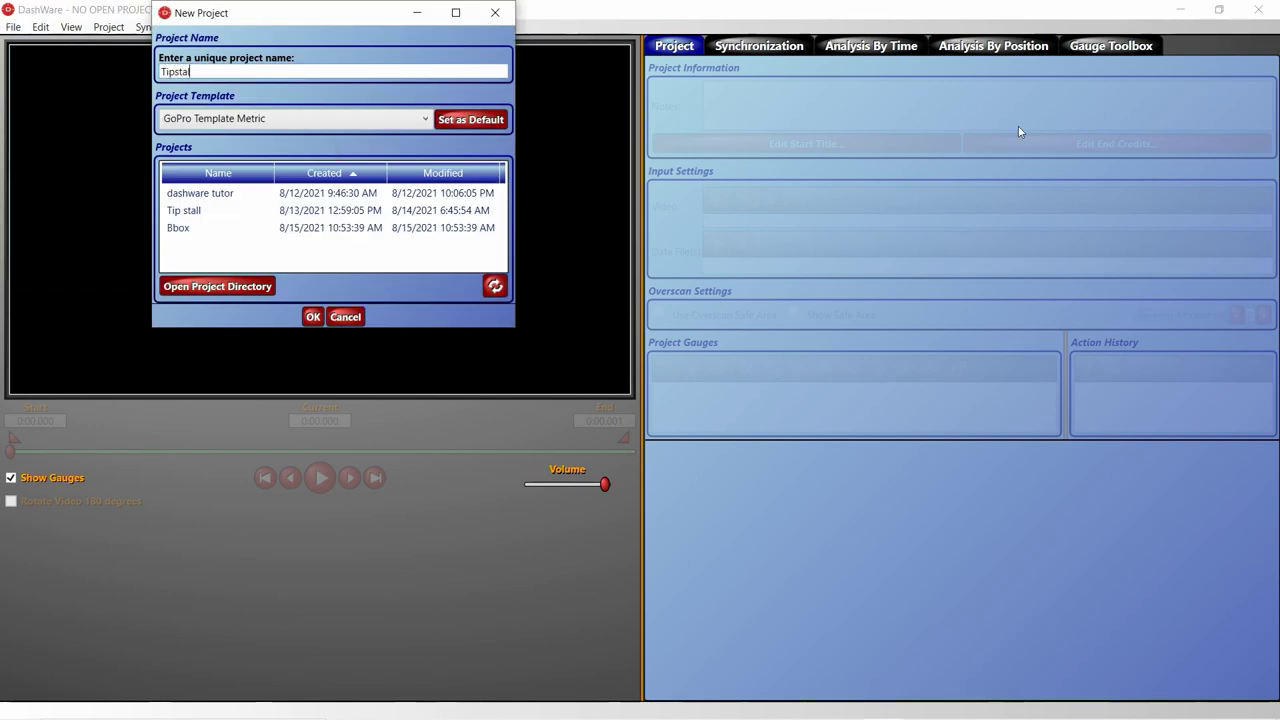
{"action": "left_click", "coordinate": [424, 121]}
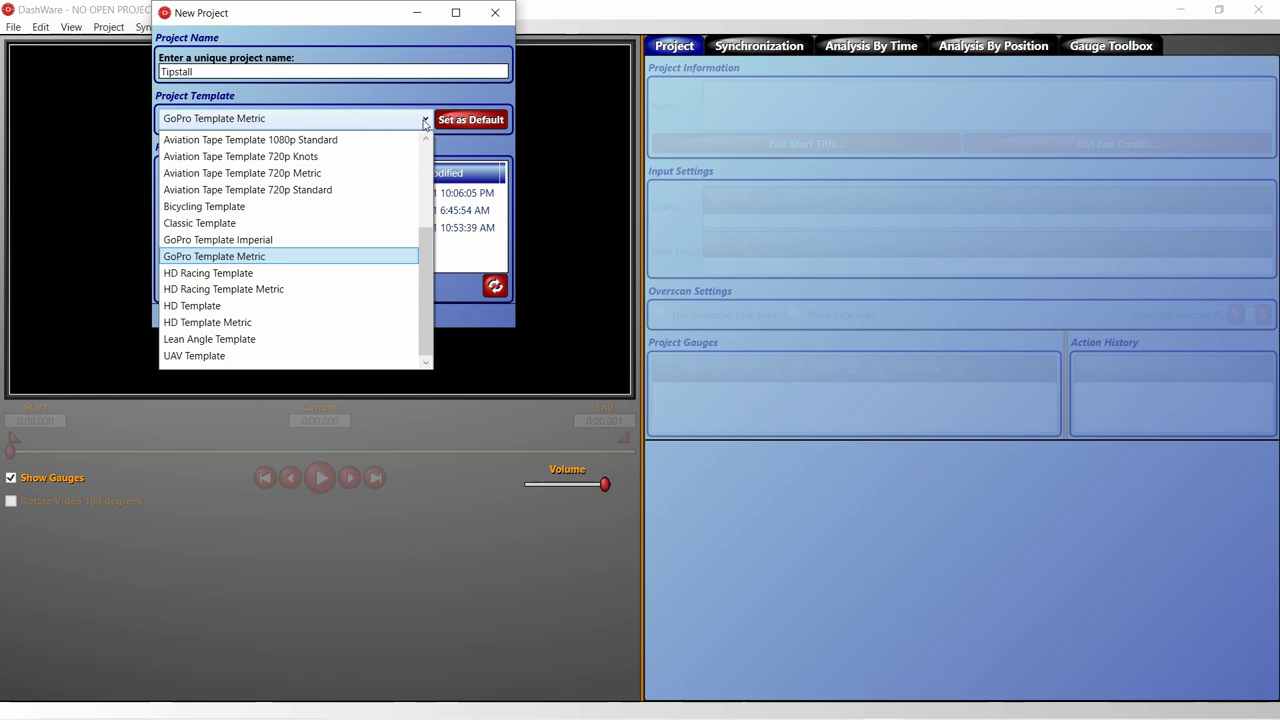
{"action": "left_click", "coordinate": [335, 259]}
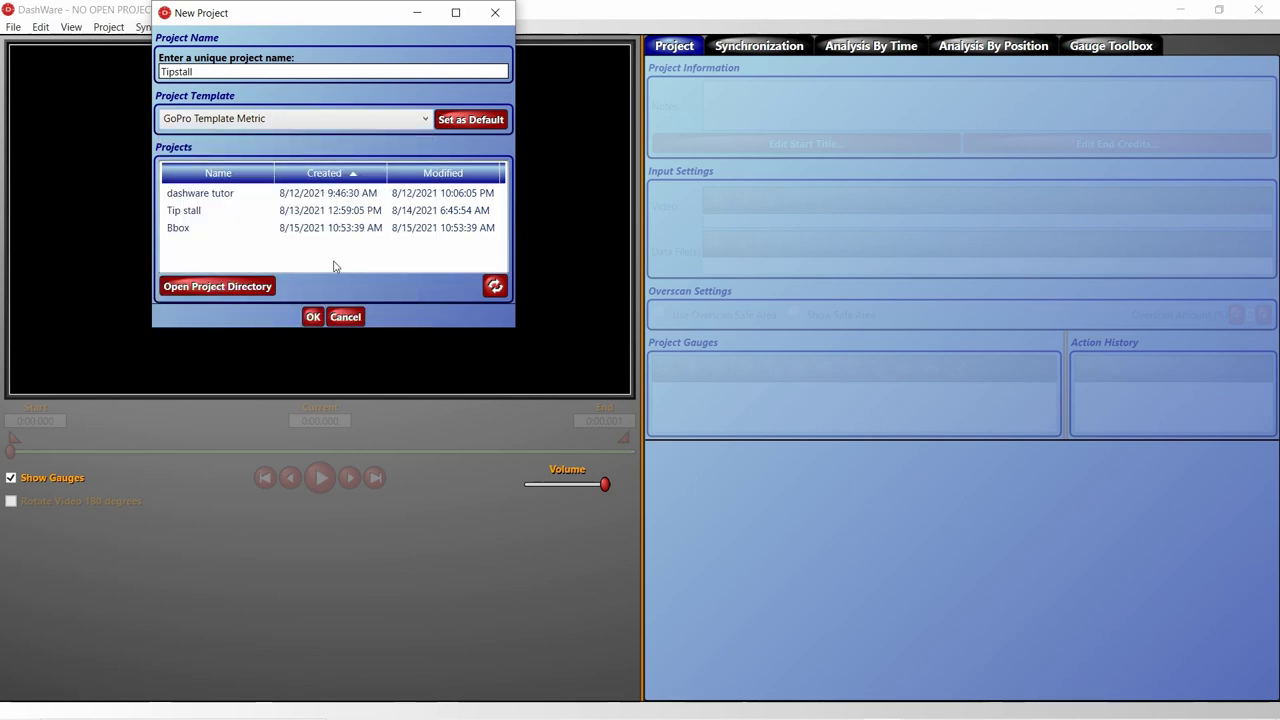
{"action": "left_click", "coordinate": [306, 322]}
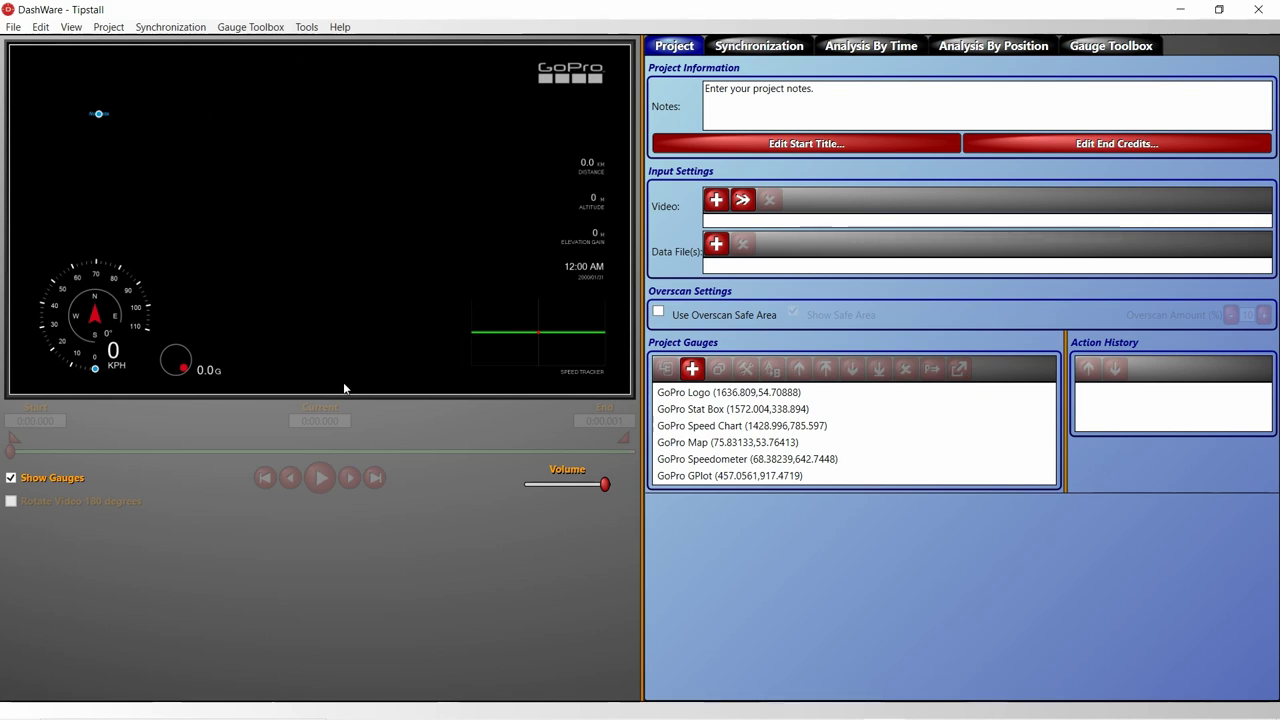
Delete the GoPro GPlot, Stat Box, Logo and Speed Chart gauges from the preview.
{"action": "left_click", "coordinate": [180, 370]}
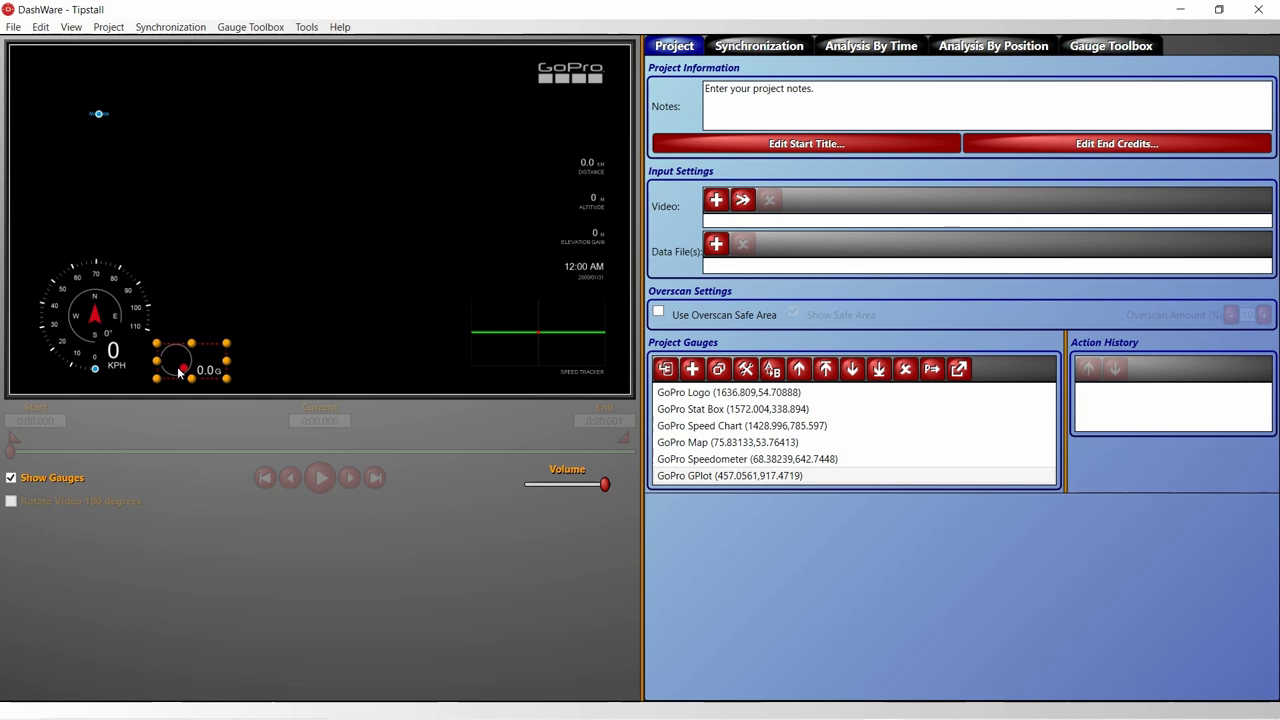
{"action": "key", "text": "Delete"}
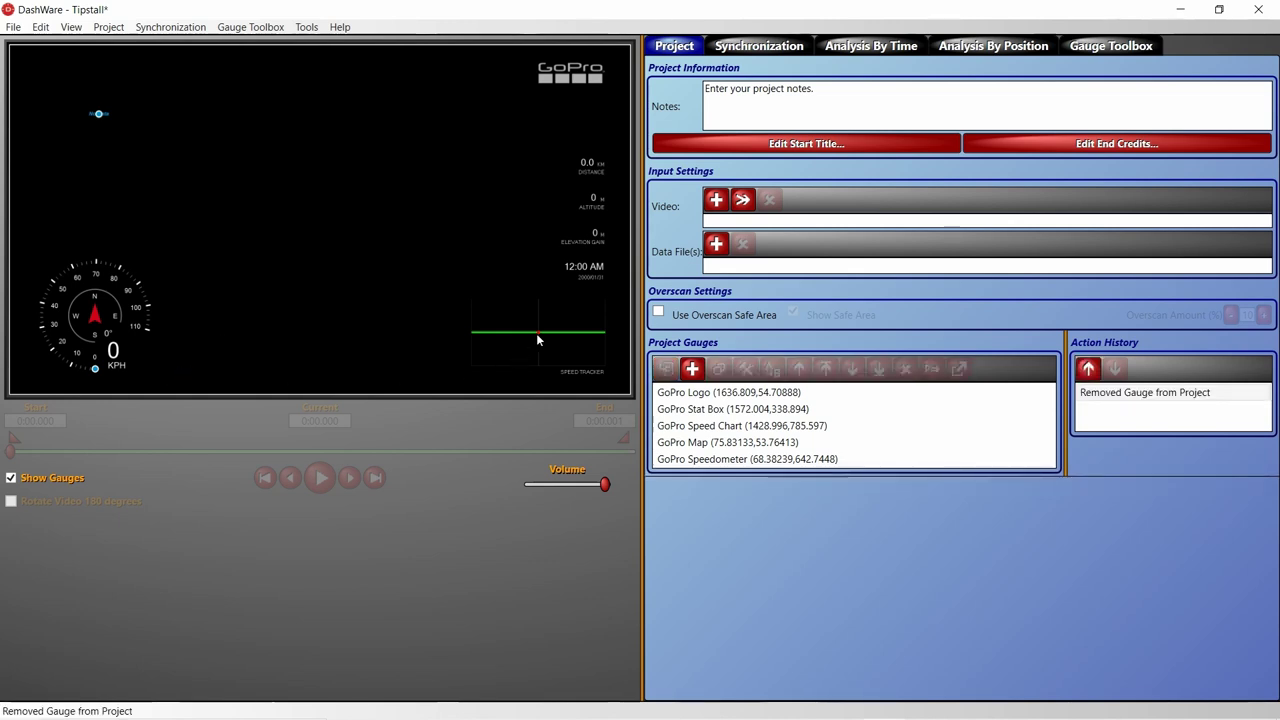
{"action": "left_click", "coordinate": [586, 276]}
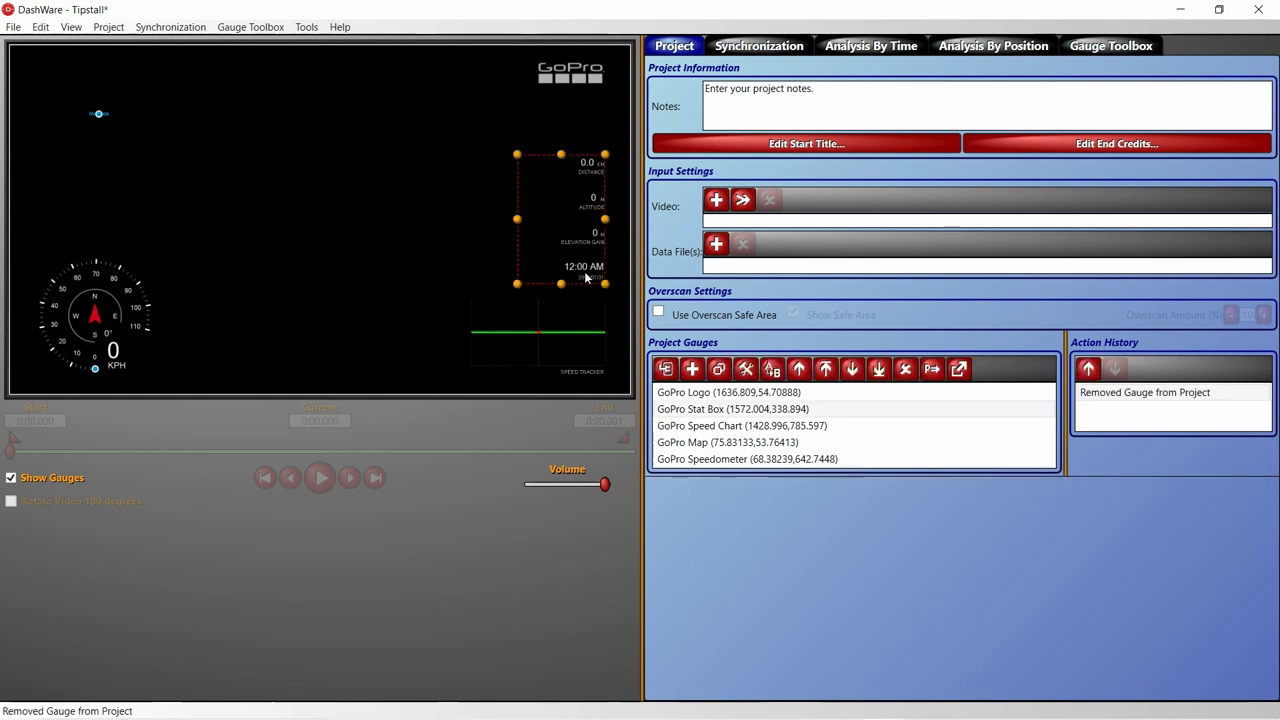
{"action": "key", "text": "Delete"}
{"action": "left_click", "coordinate": [604, 84]}
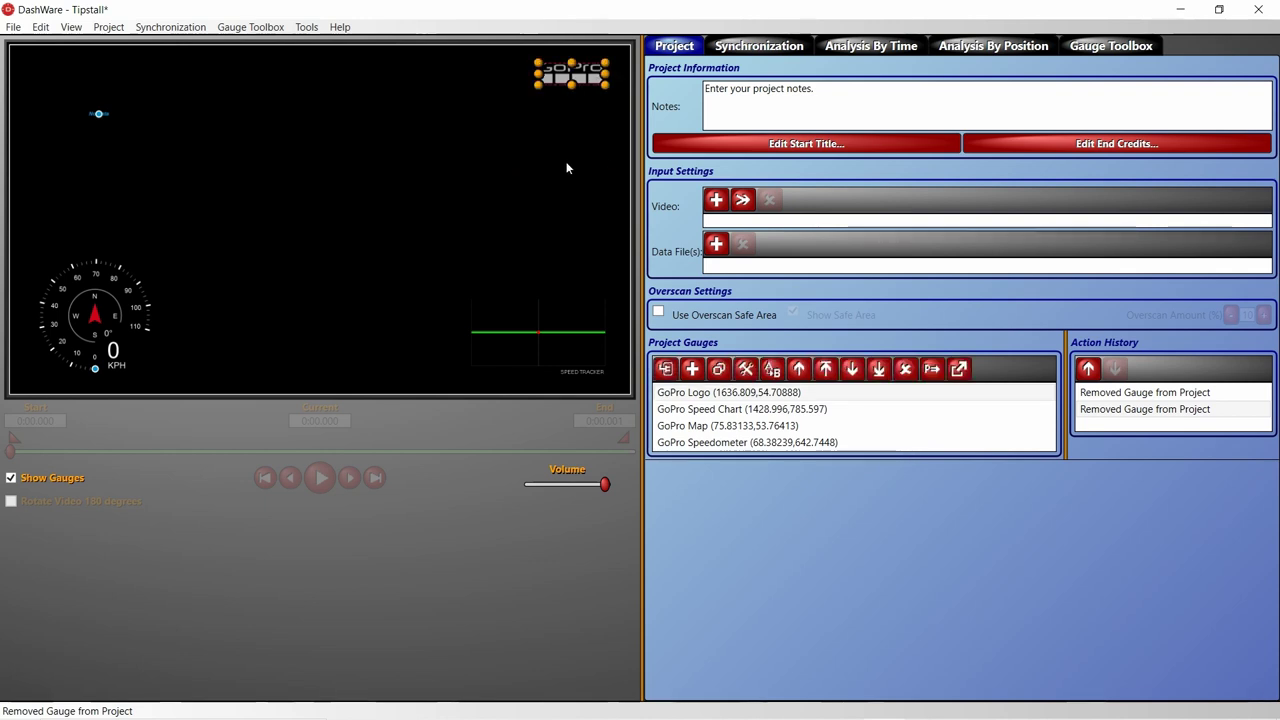
{"action": "key", "text": "Delete"}
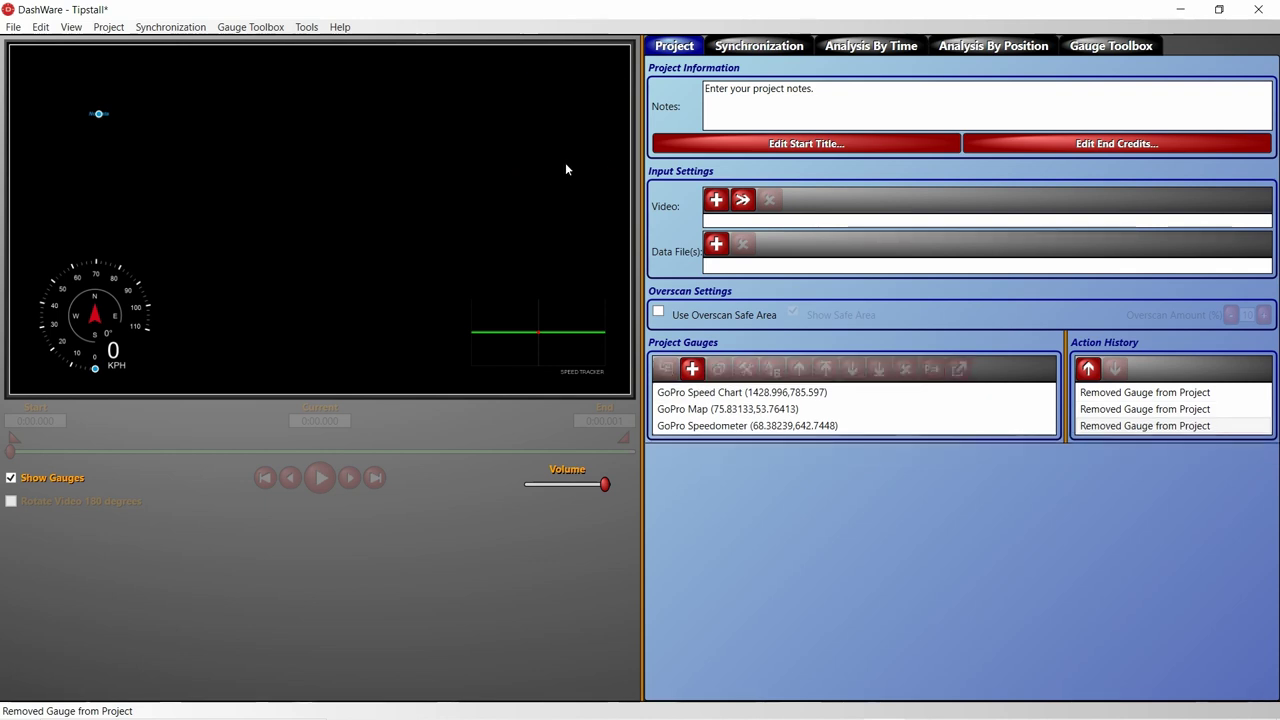
{"action": "left_click", "coordinate": [547, 341]}
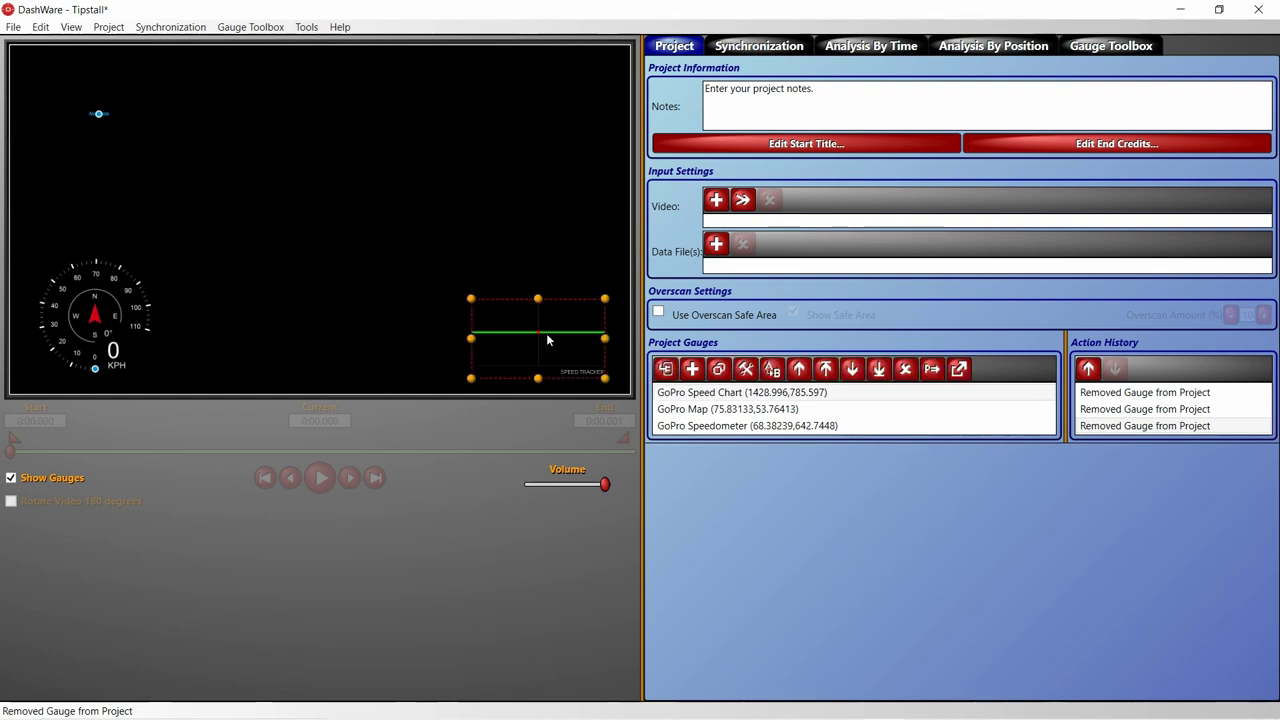
{"action": "key", "text": "Delete"}
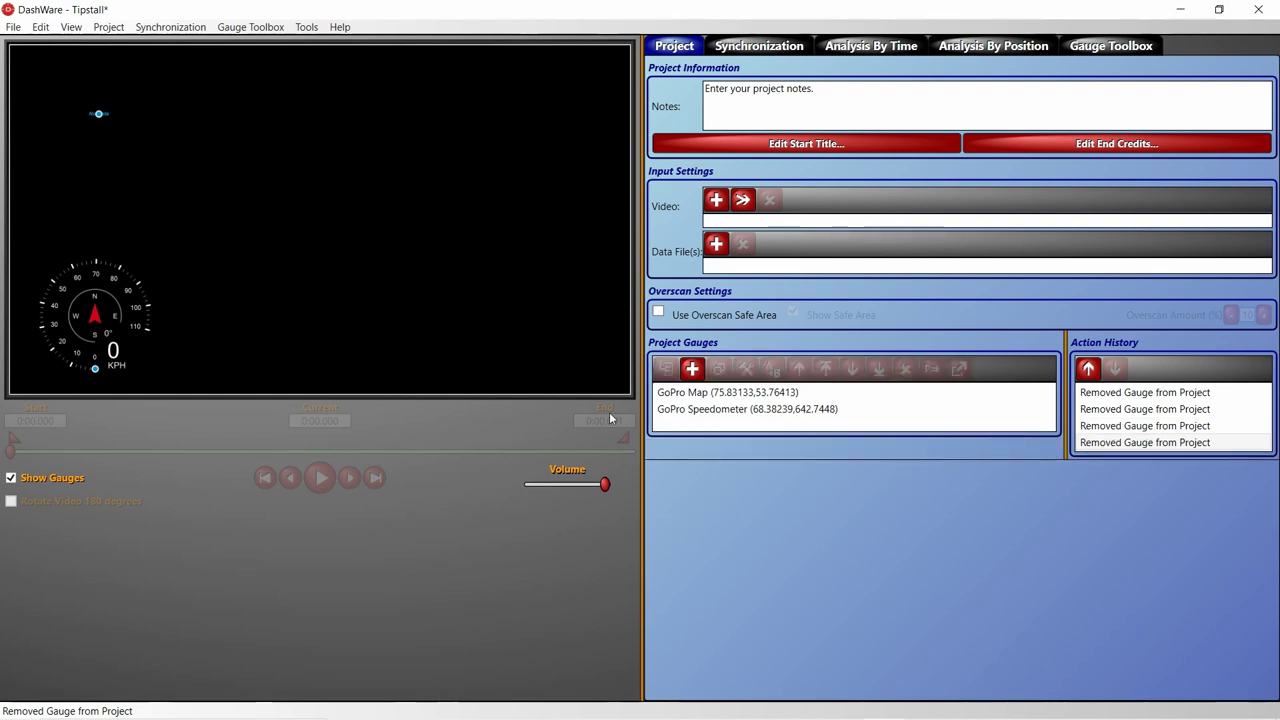
Add the Tipstall orca video to the project.
{"action": "left_click", "coordinate": [716, 201]}
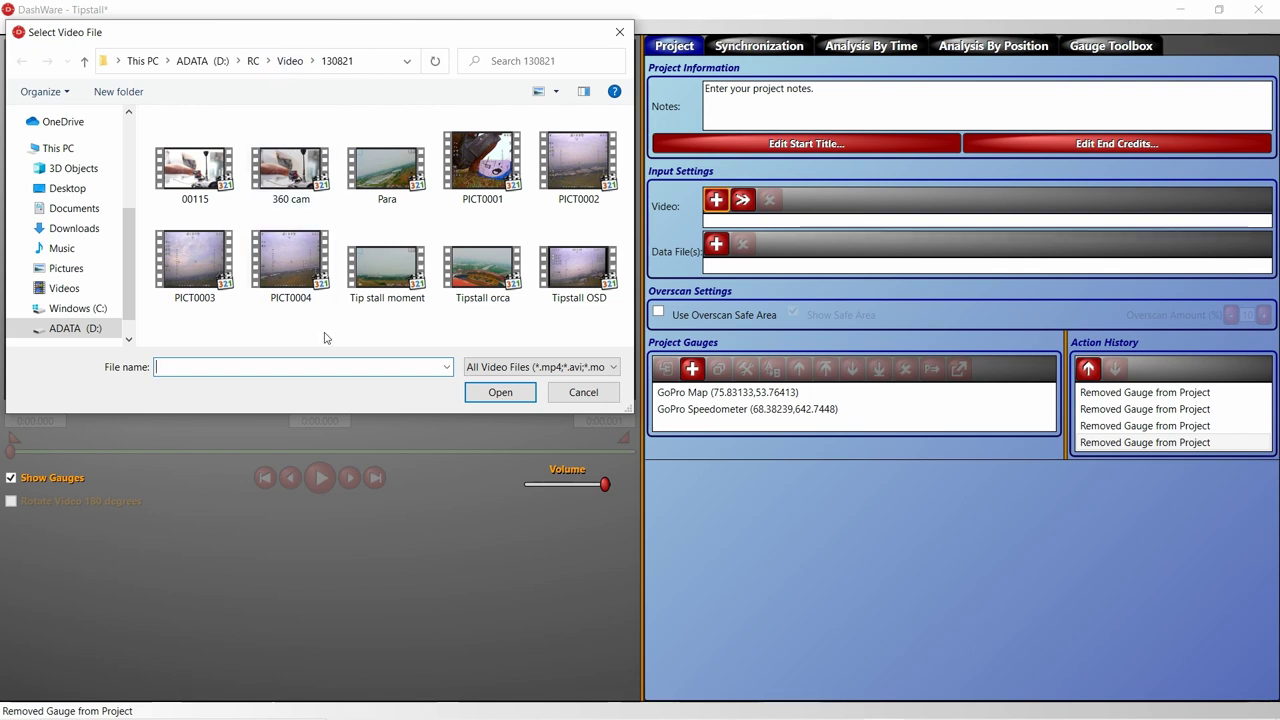
{"action": "left_click", "coordinate": [483, 268]}
{"action": "left_click", "coordinate": [503, 392]}
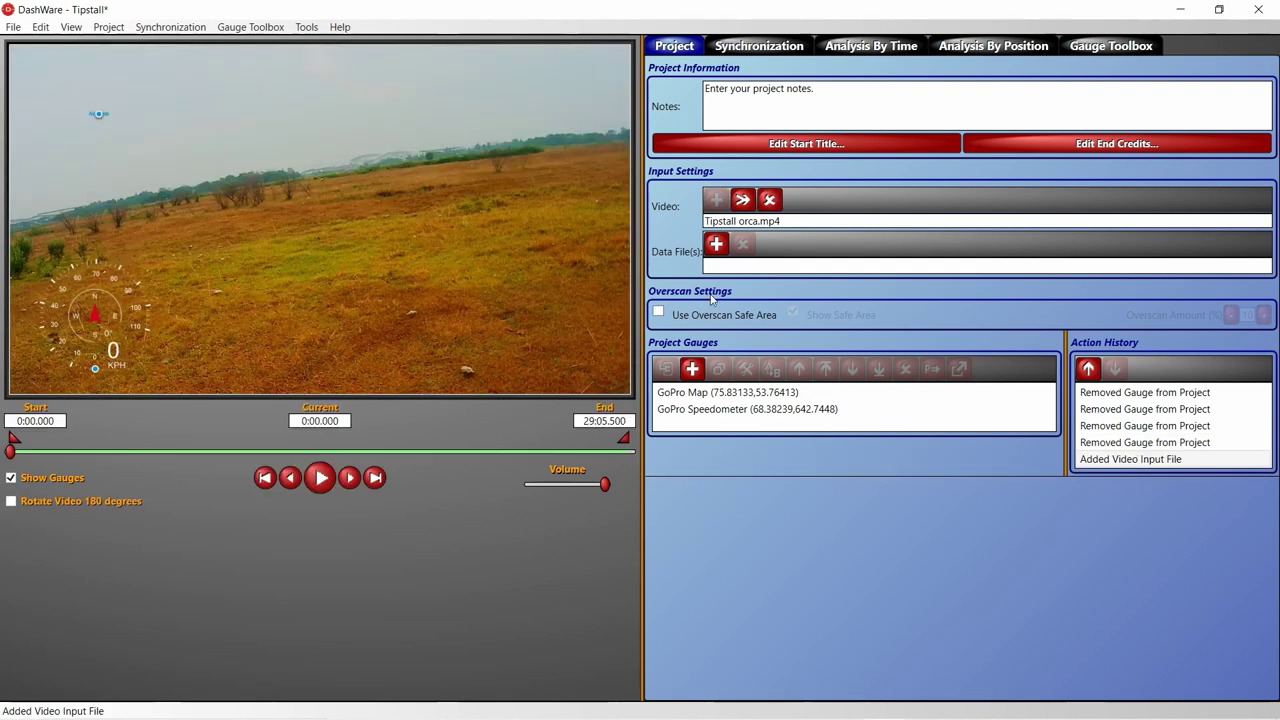
Add the tipstall.01.csv flight log, read with the MY INAV data profile.
{"action": "left_click", "coordinate": [717, 245]}
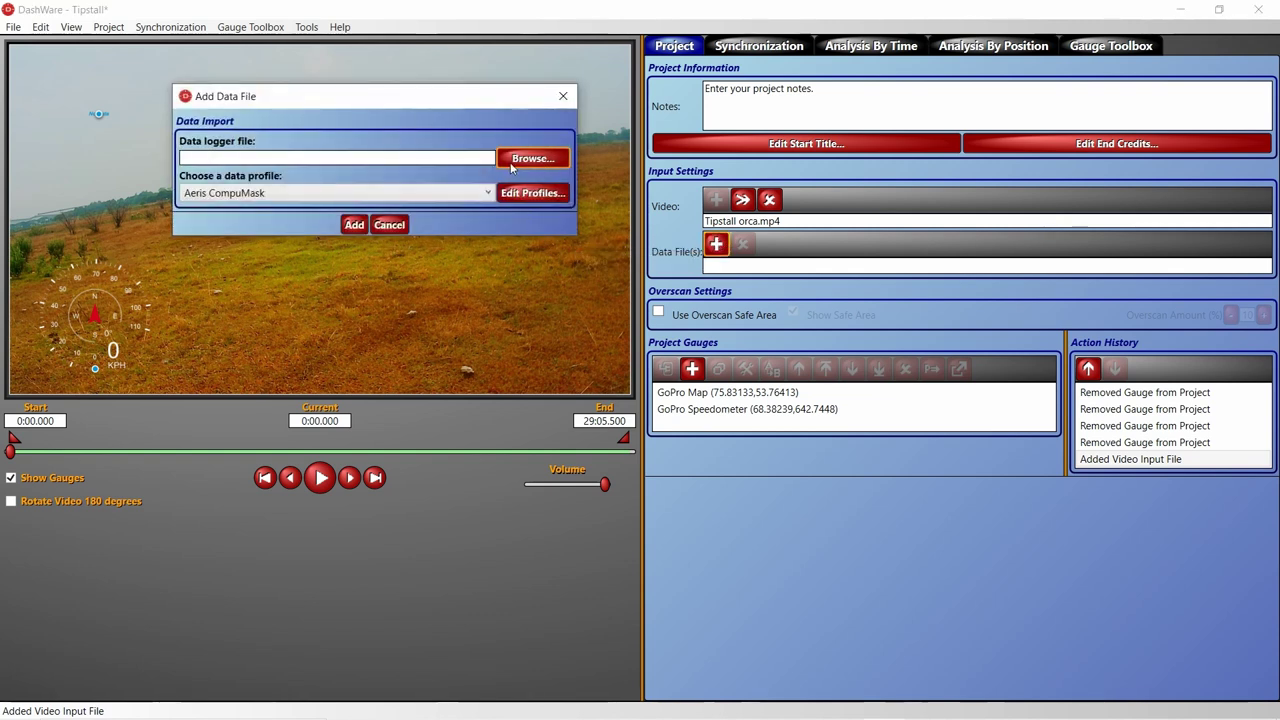
{"action": "left_click", "coordinate": [511, 166]}
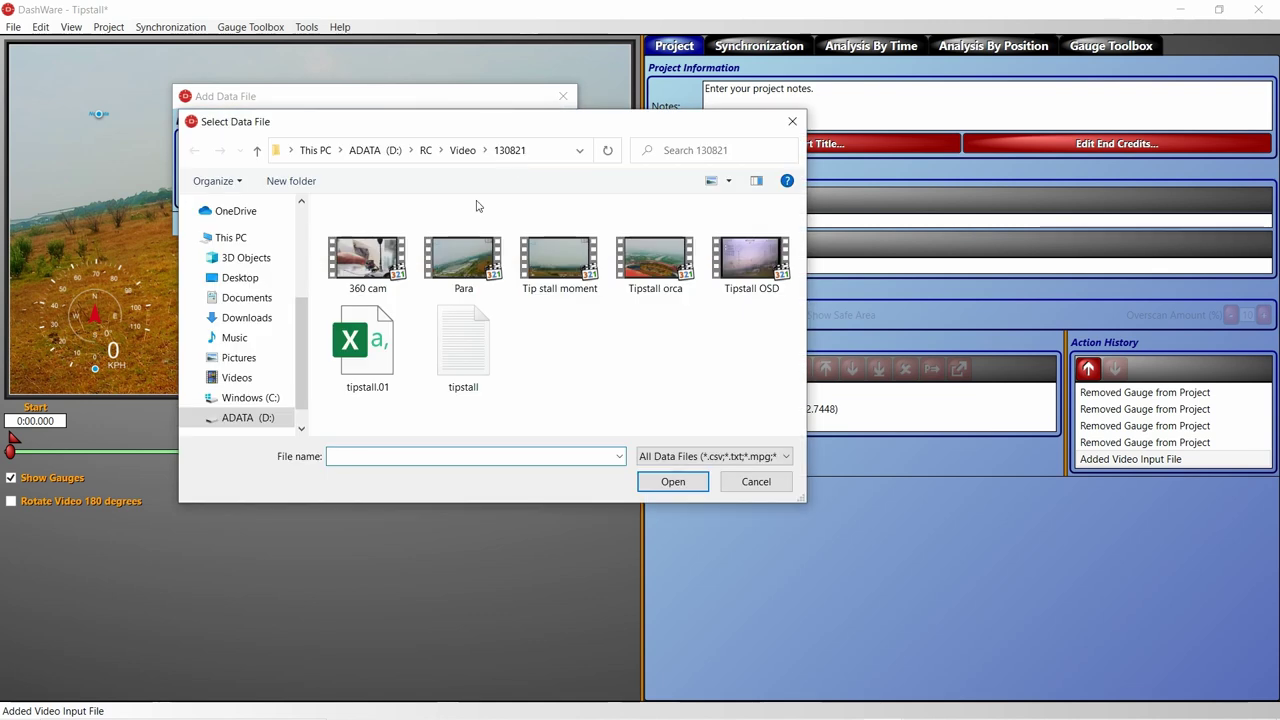
{"action": "left_click", "coordinate": [365, 321]}
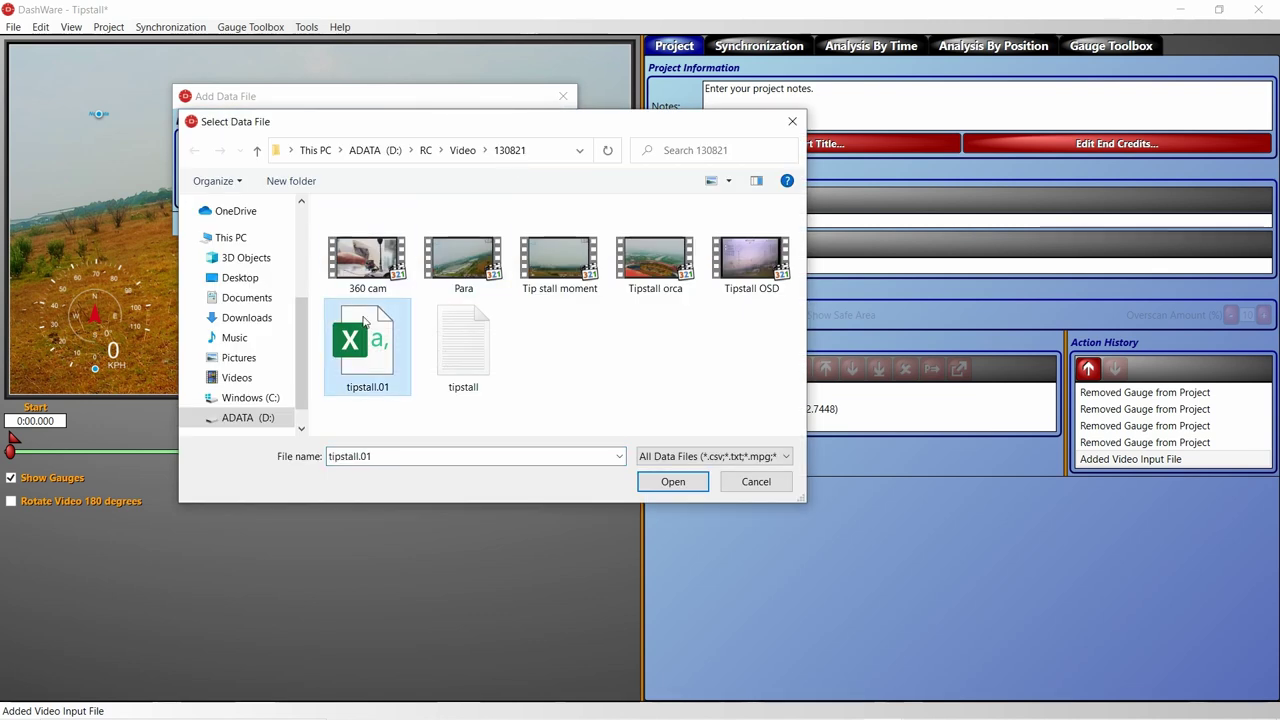
{"action": "left_click", "coordinate": [672, 484]}
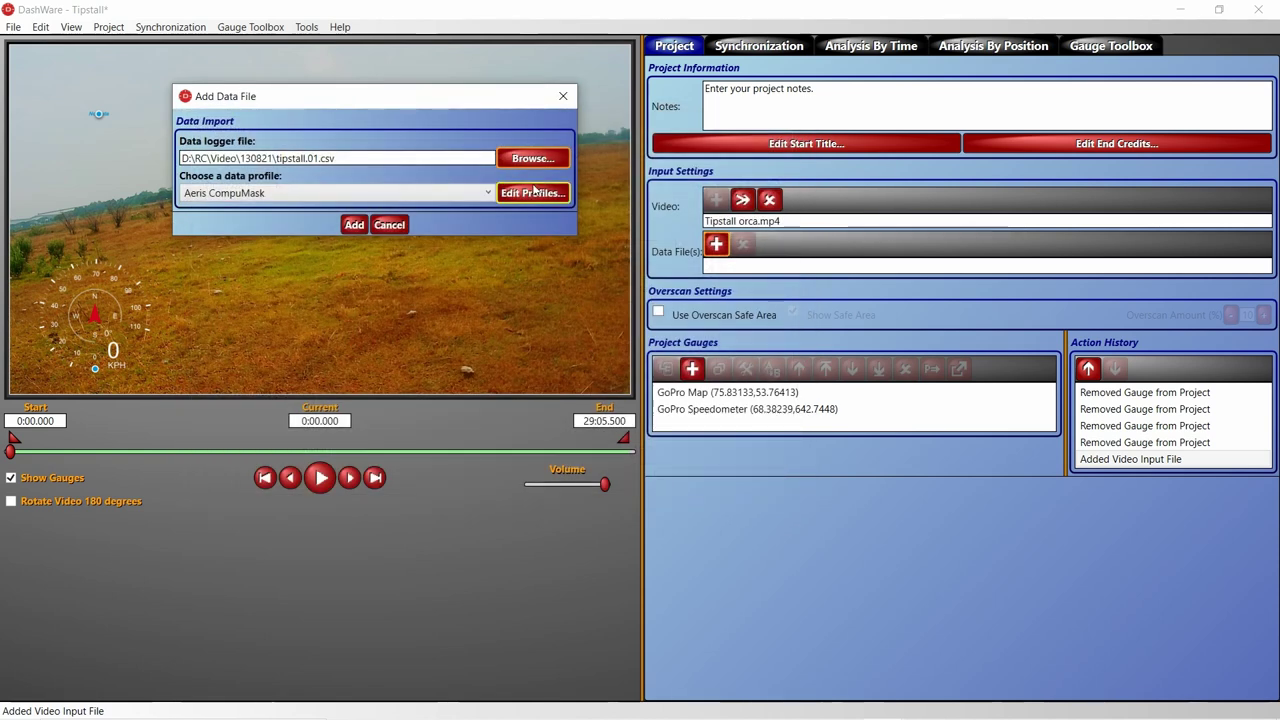
{"action": "left_click", "coordinate": [488, 194]}
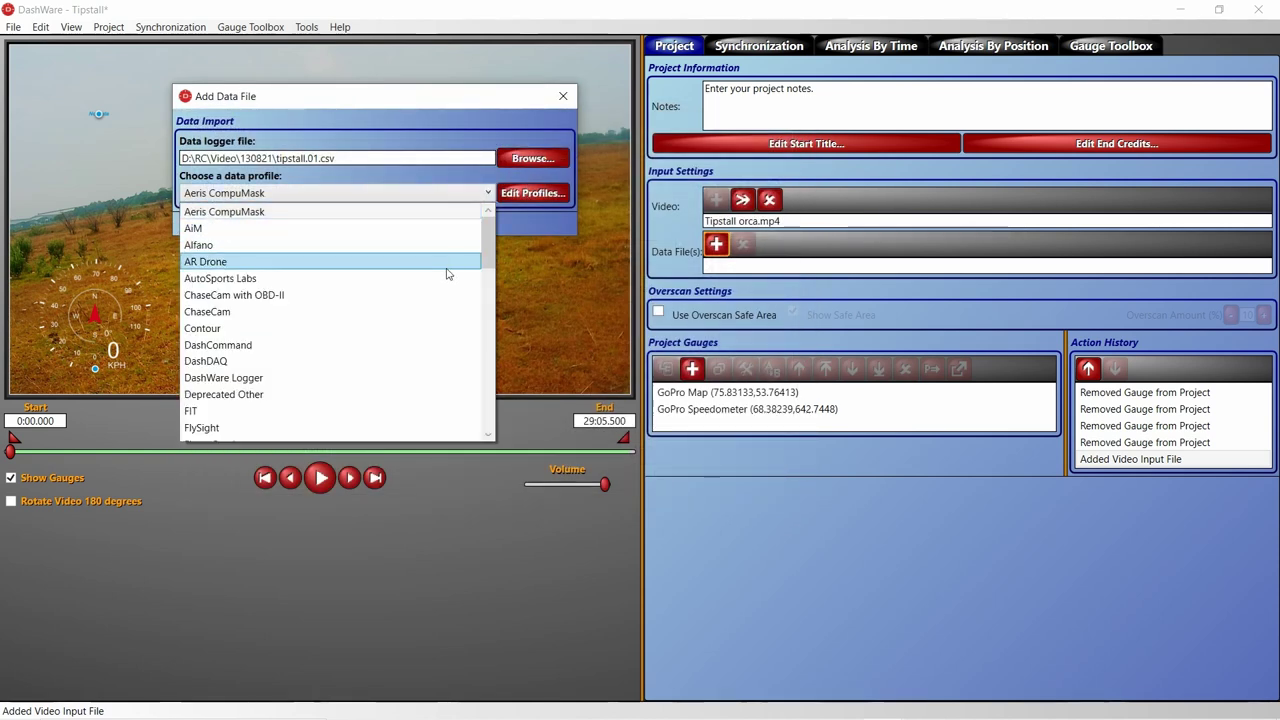
{"action": "scroll", "coordinate": [446, 290], "scroll_direction": "down", "scroll_amount": 5}
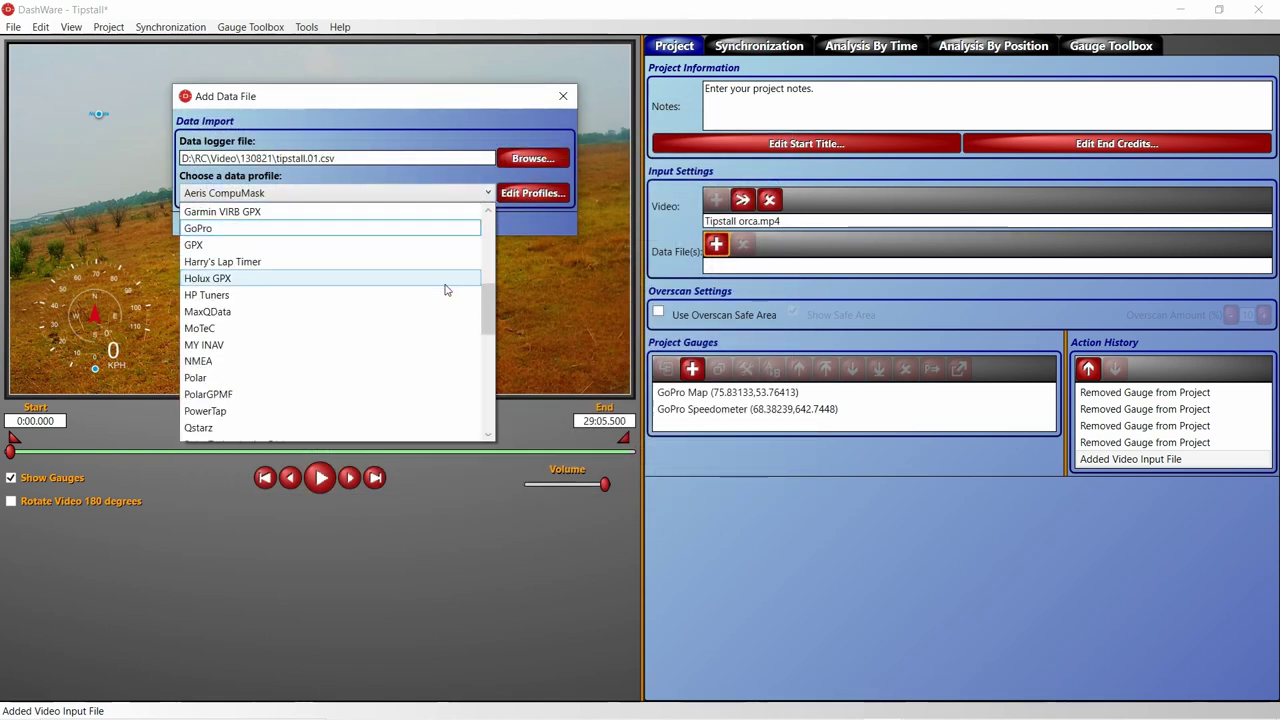
{"action": "left_click", "coordinate": [291, 348]}
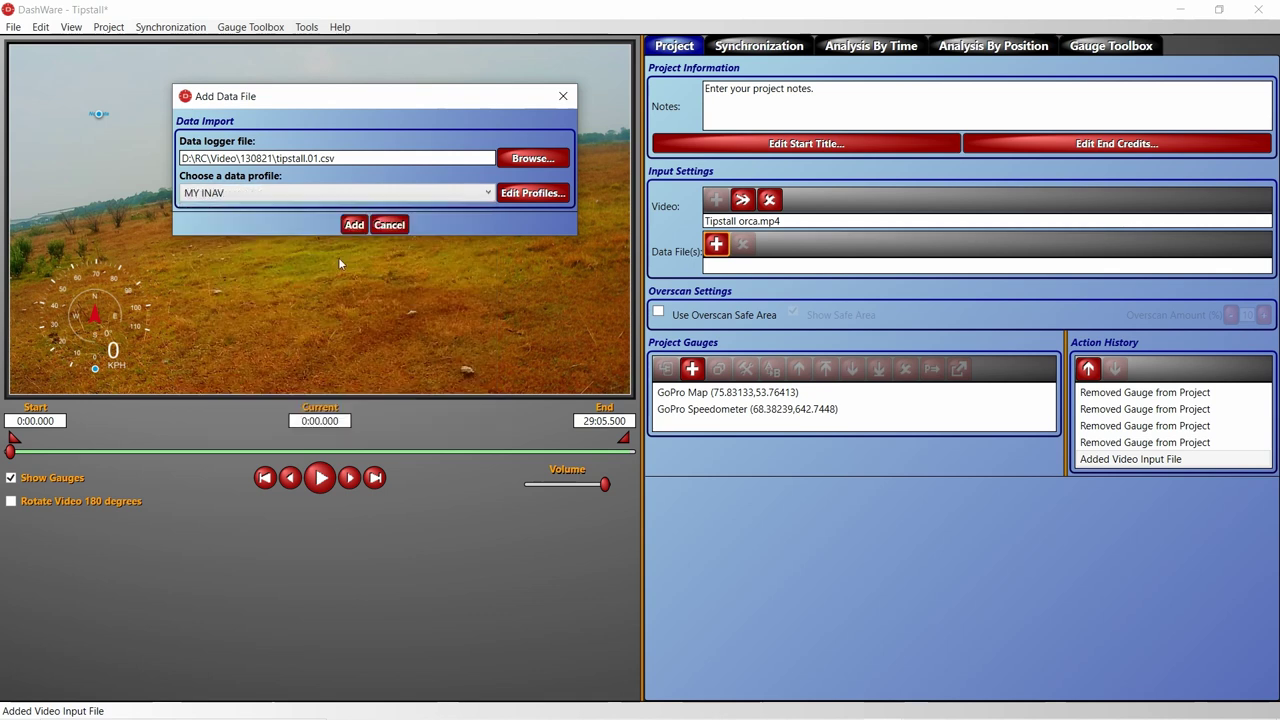
{"action": "left_click", "coordinate": [355, 225]}
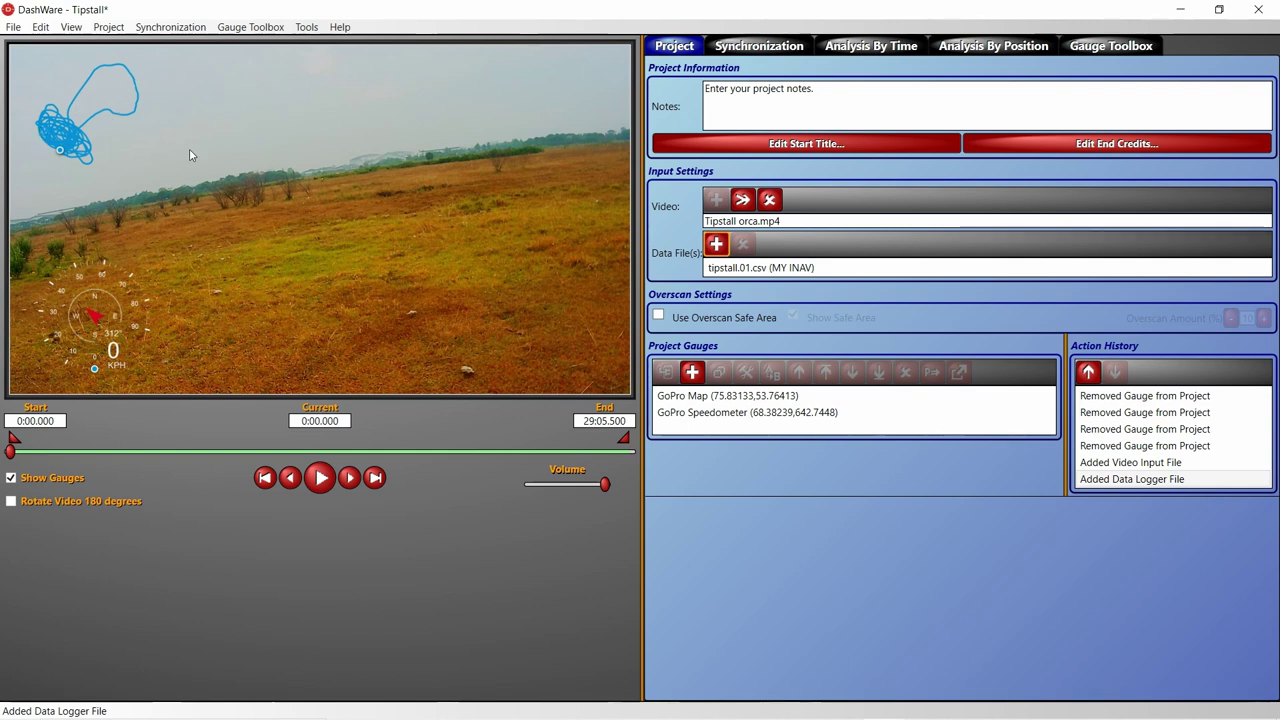
In the Synchronization view, move the log to 13:46 and the video to about 4:58.
{"action": "left_click", "coordinate": [741, 50]}
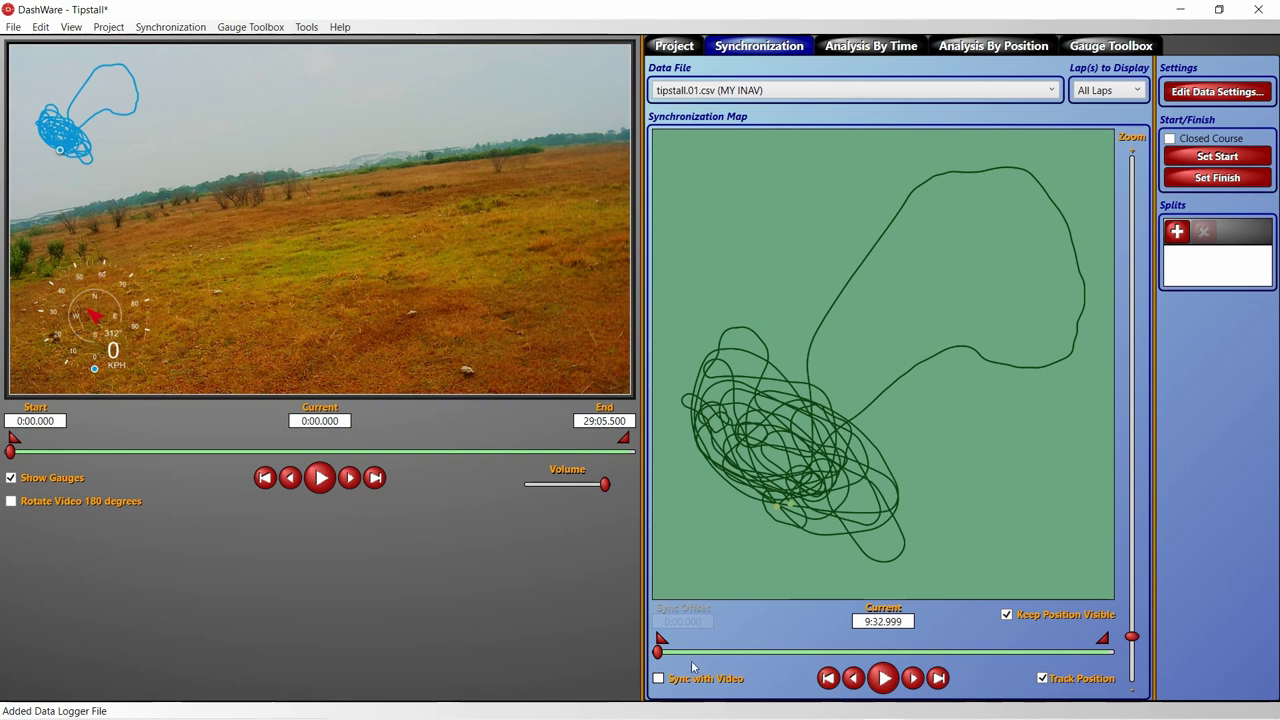
{"action": "mouse_move", "coordinate": [657, 652]}
{"action": "left_mouse_down"}
{"action": "mouse_move", "coordinate": [790, 657]}
{"action": "mouse_move", "coordinate": [628, 654]}
{"action": "left_mouse_up"}
{"action": "mouse_move", "coordinate": [12, 452]}
{"action": "left_mouse_down"}
{"action": "mouse_move", "coordinate": [152, 456]}
{"action": "mouse_move", "coordinate": [10, 452]}
{"action": "left_mouse_up"}
Drag the My Efficiency gauge onto the video and move it to the lower-right corner.
{"action": "left_click", "coordinate": [1111, 46]}
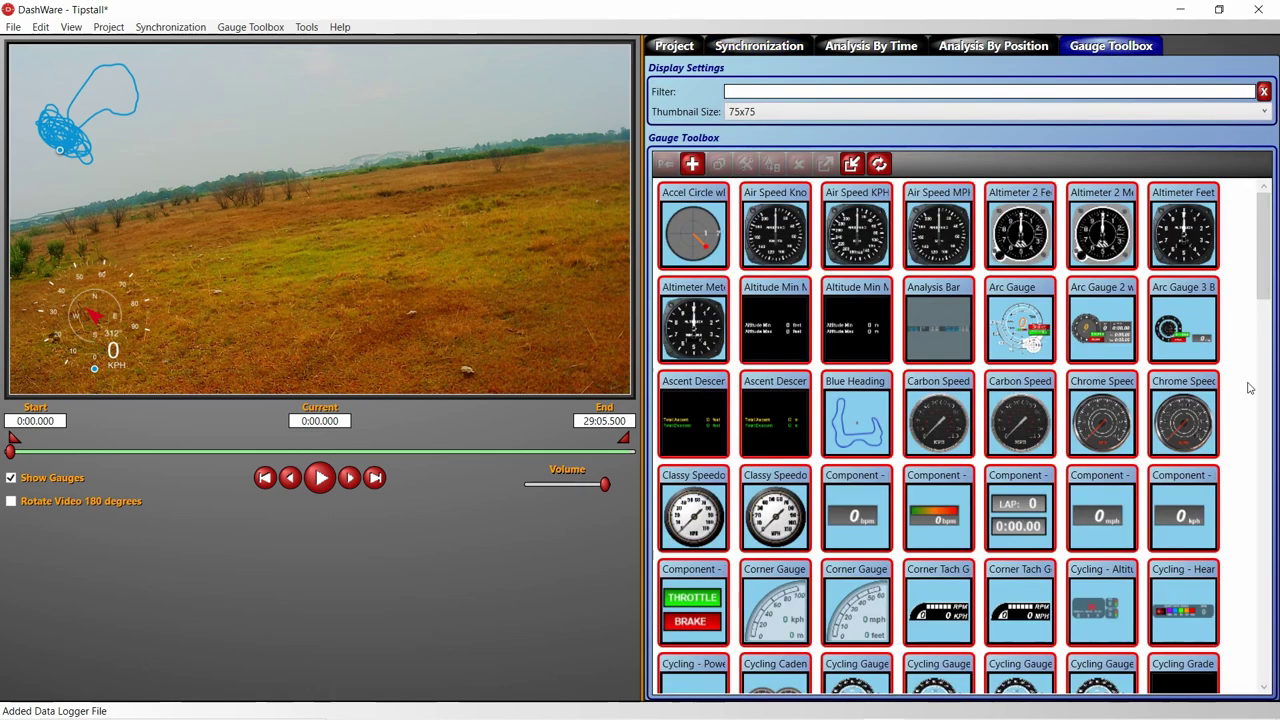
{"action": "scroll", "coordinate": [1260, 366], "scroll_direction": "down", "scroll_amount": 10}
{"action": "scroll", "coordinate": [1260, 373], "scroll_direction": "down", "scroll_amount": 5}
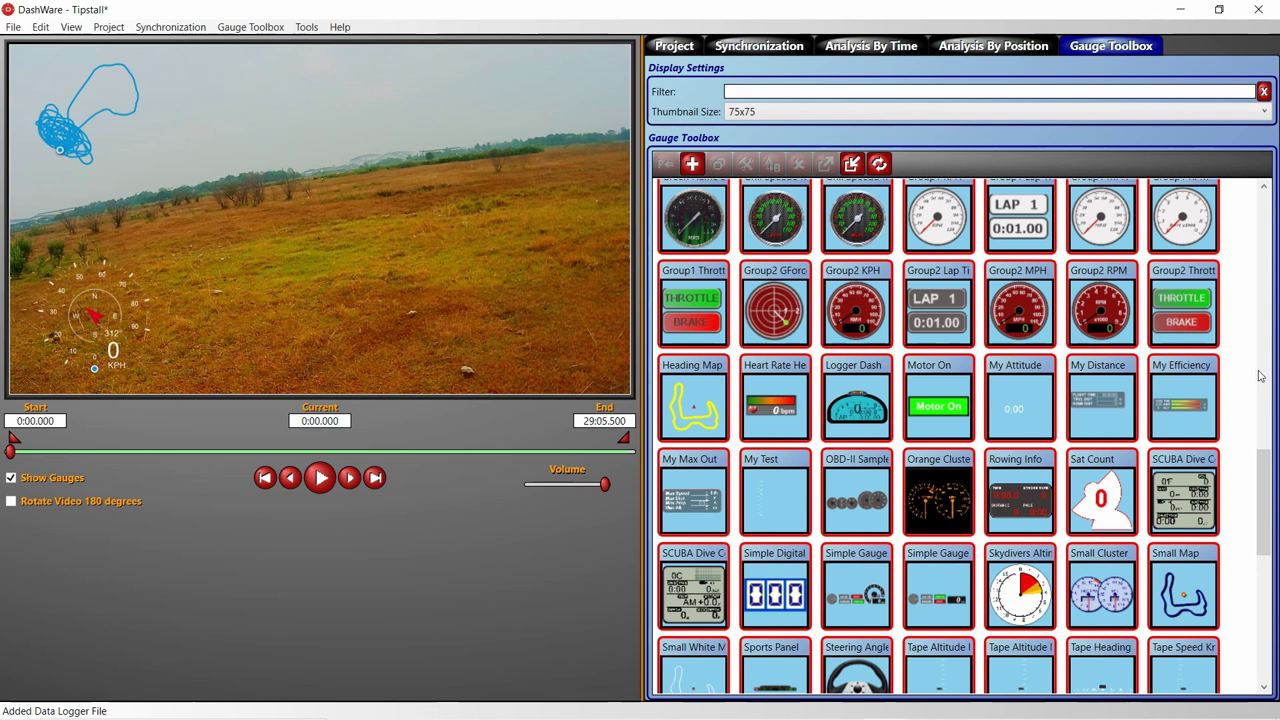
{"action": "mouse_move", "coordinate": [1201, 417]}
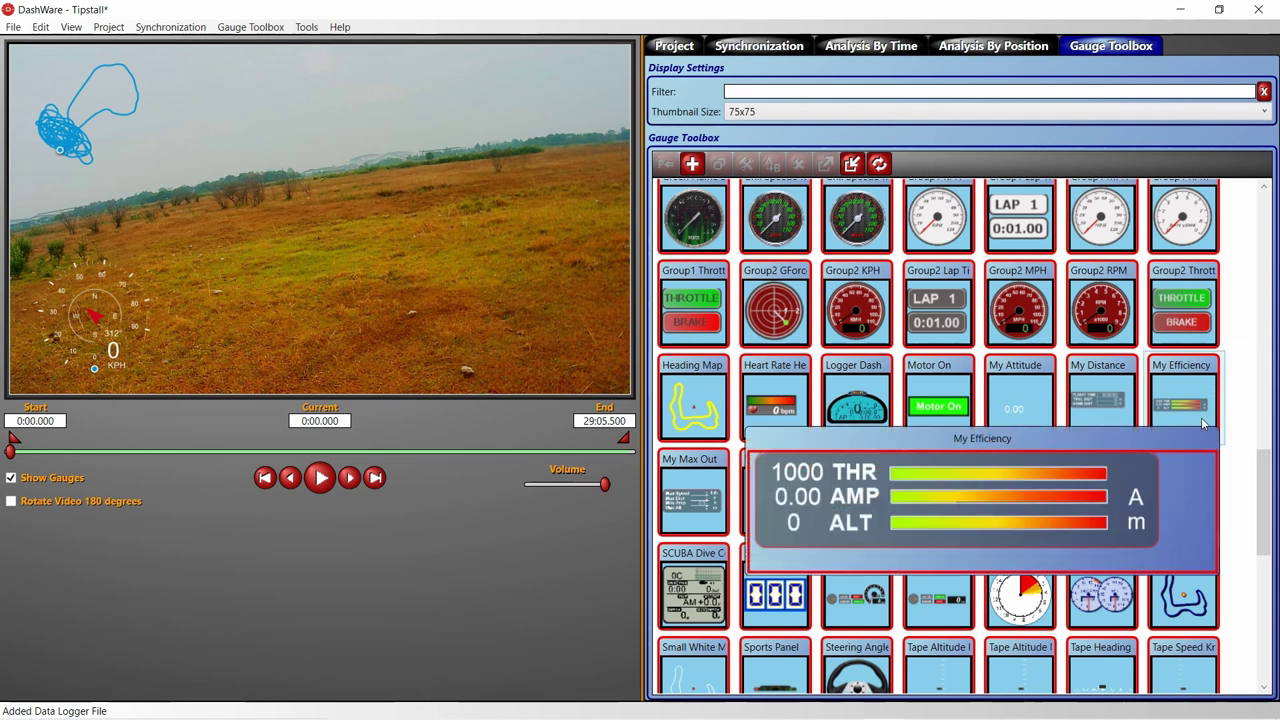
{"action": "left_click", "coordinate": [1195, 412]}
{"action": "left_click_drag", "start_coordinate": [1195, 410], "coordinate": [480, 227]}
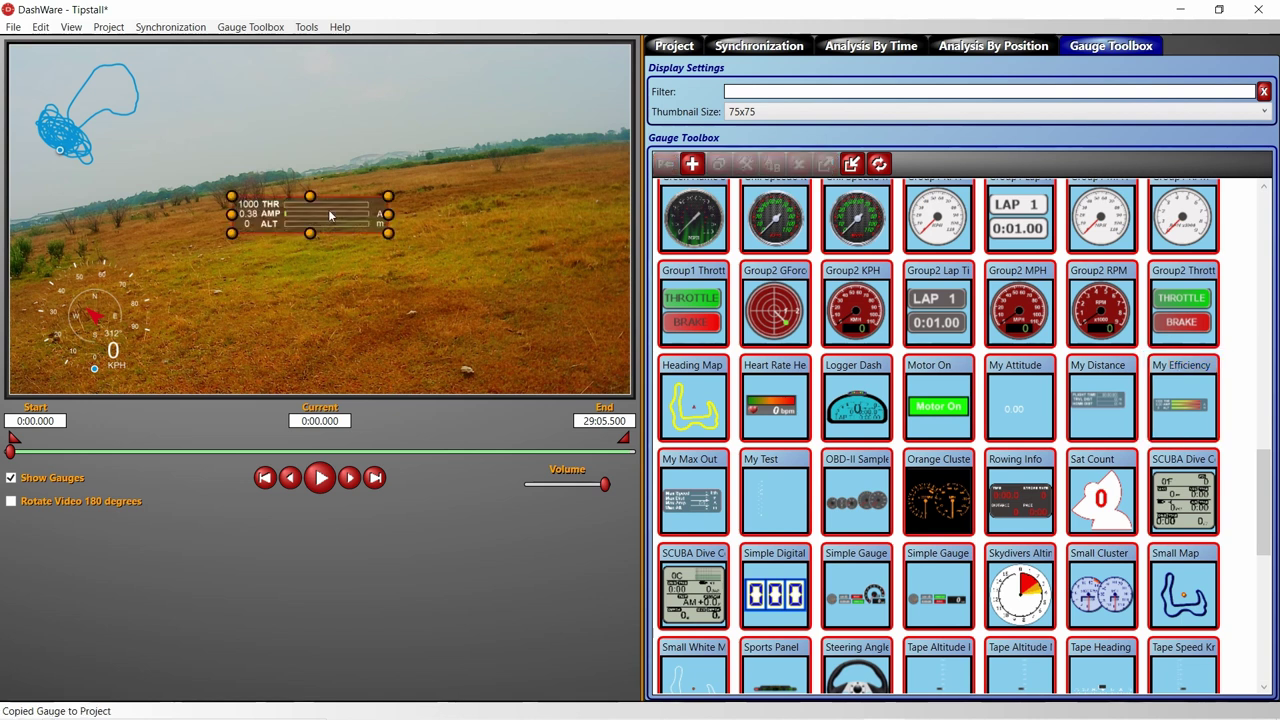
{"action": "left_click_drag", "start_coordinate": [334, 217], "coordinate": [551, 357]}
{"action": "left_click", "coordinate": [759, 46]}
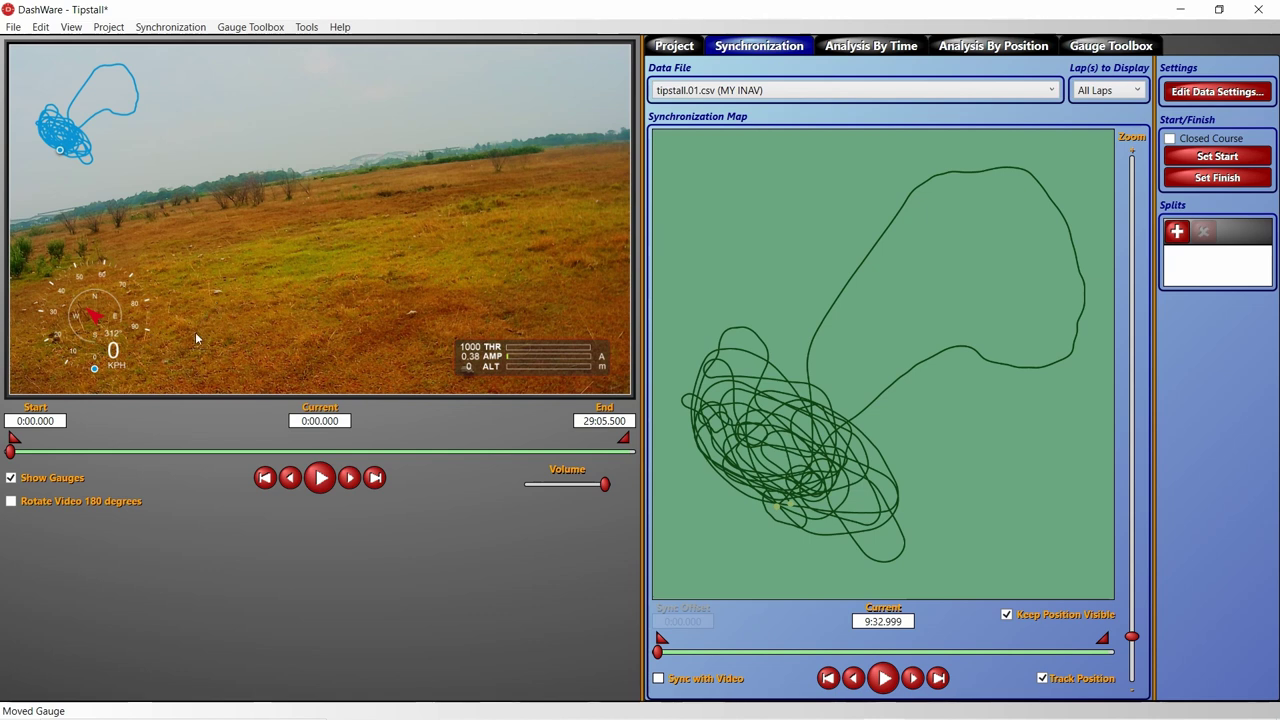
Undo the last change, set the log to the 9:39.764 throttle jump, and play the video.
{"action": "key", "text": "ctrl+z"}
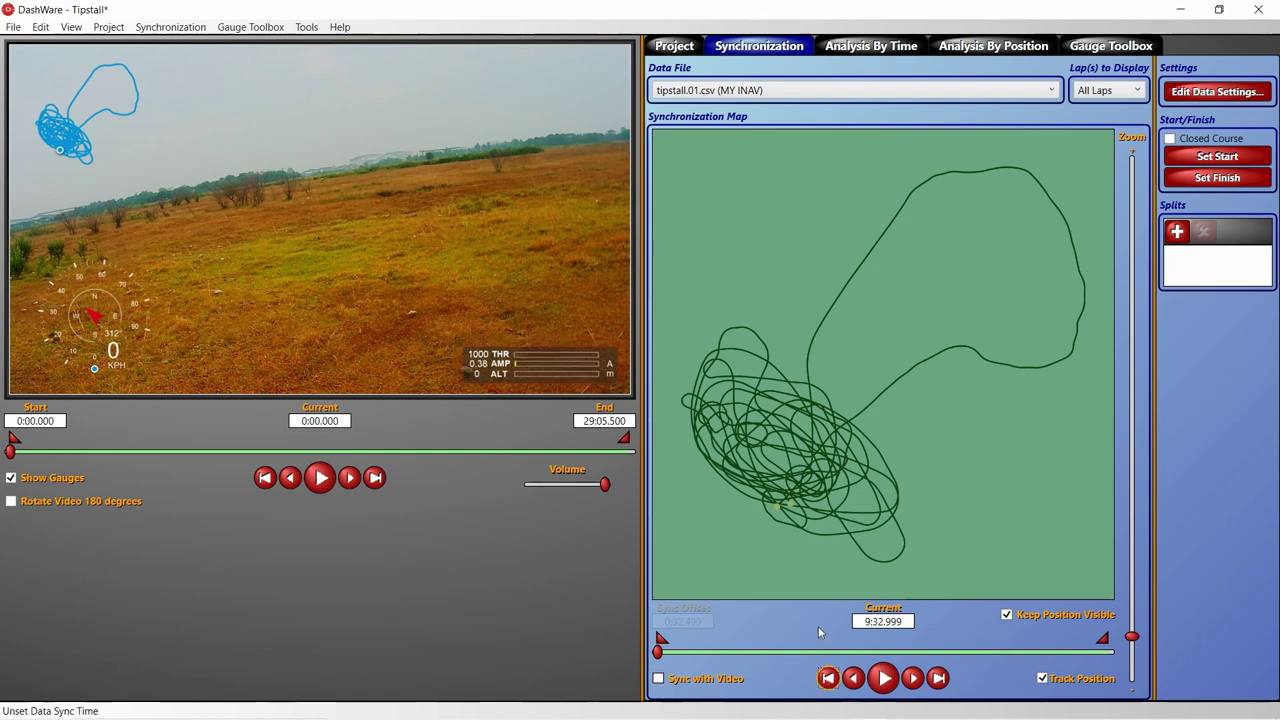
{"action": "left_click", "coordinate": [885, 679]}
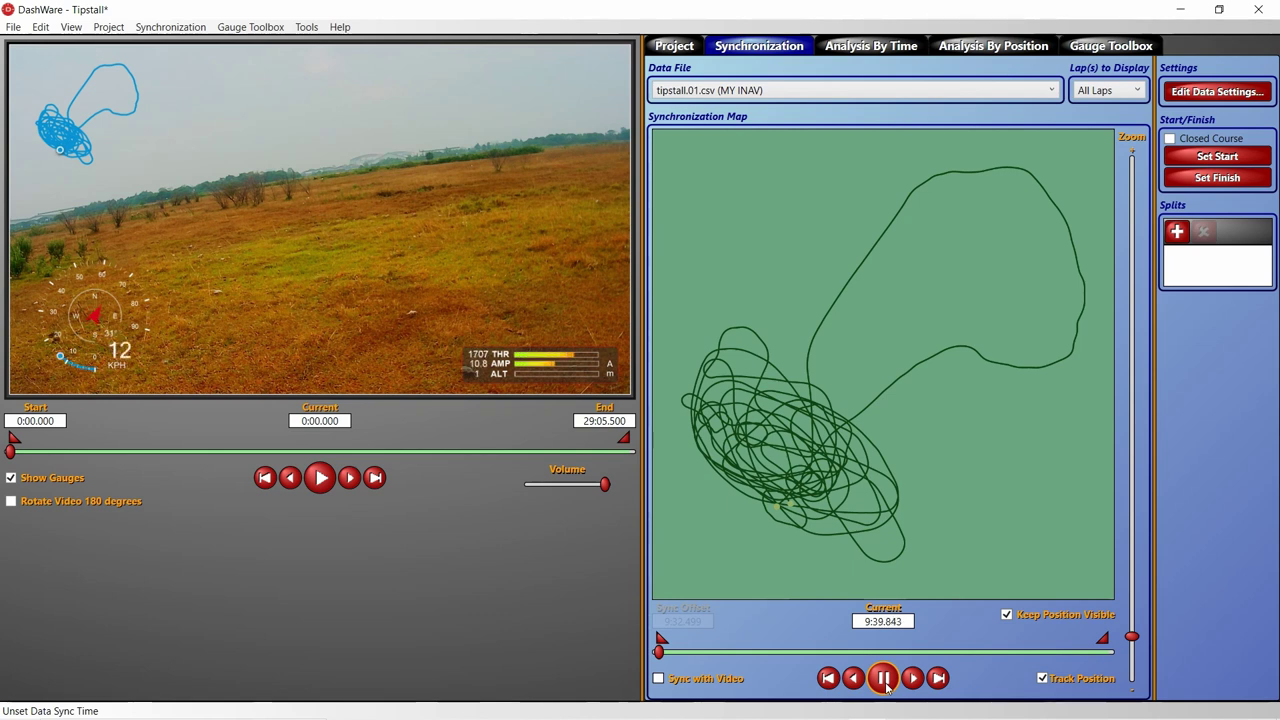
{"action": "left_click", "coordinate": [885, 682]}
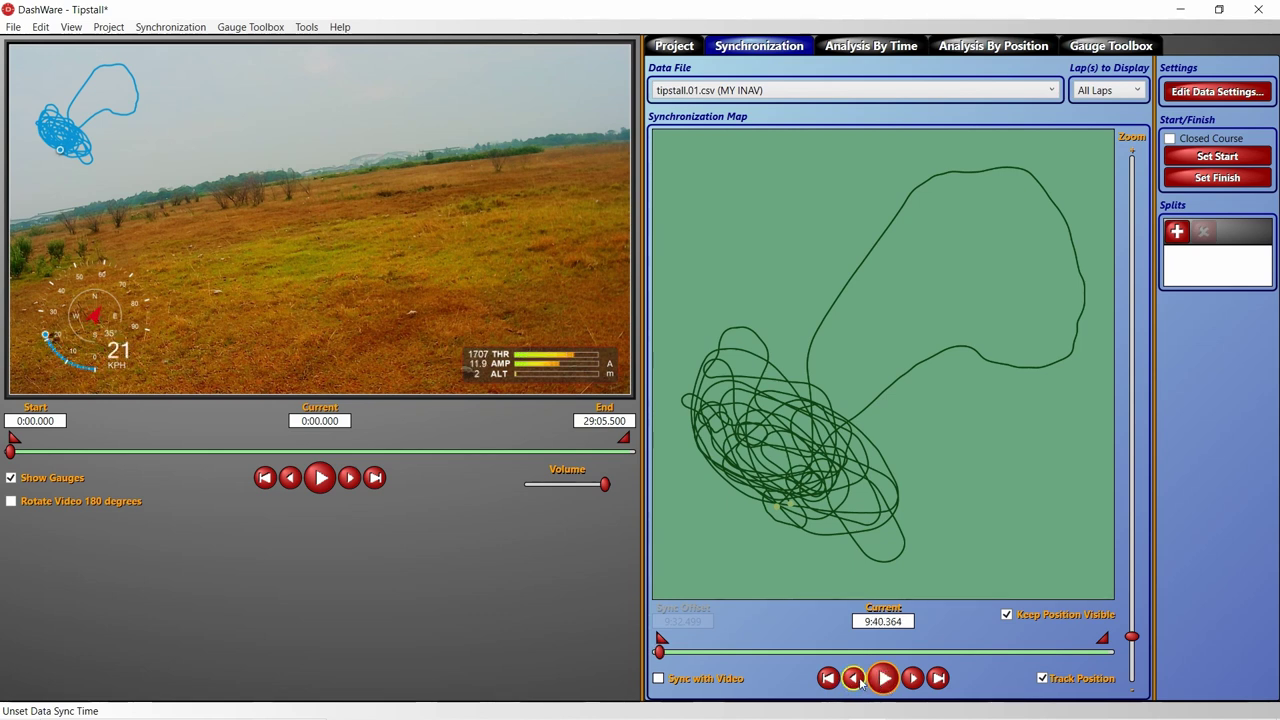
{"action": "left_click", "coordinate": [856, 680]}
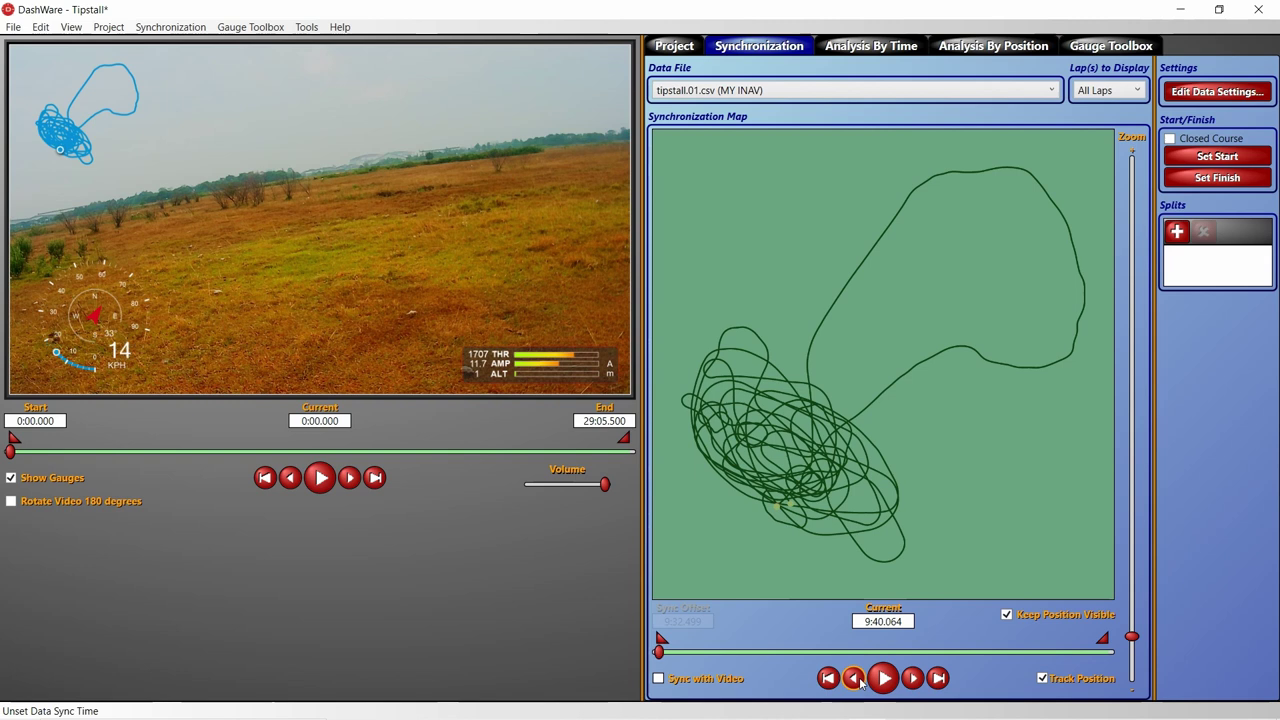
{"action": "left_click", "coordinate": [856, 680]}
{"action": "left_click", "coordinate": [912, 678]}
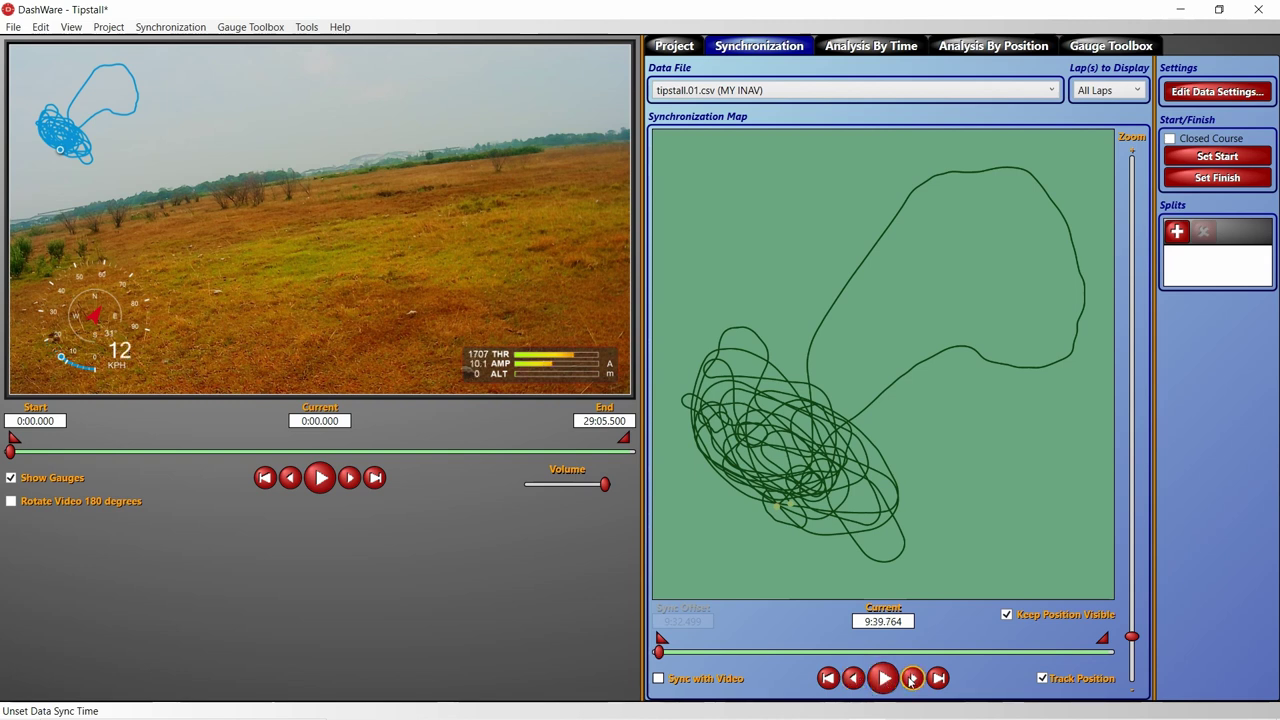
{"action": "left_click", "coordinate": [321, 480]}
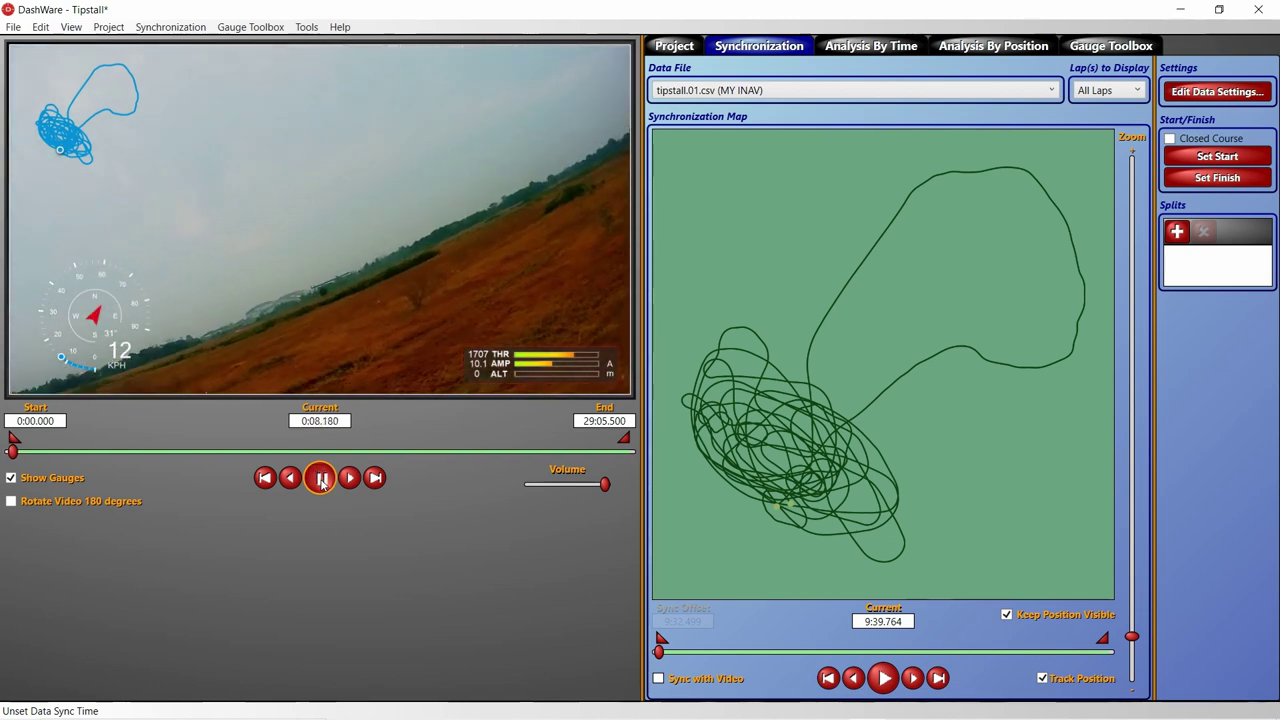
Replay the video from the start to check the 9:31.473 offset, then turn off Sync with Video.
{"action": "left_click", "coordinate": [321, 479]}
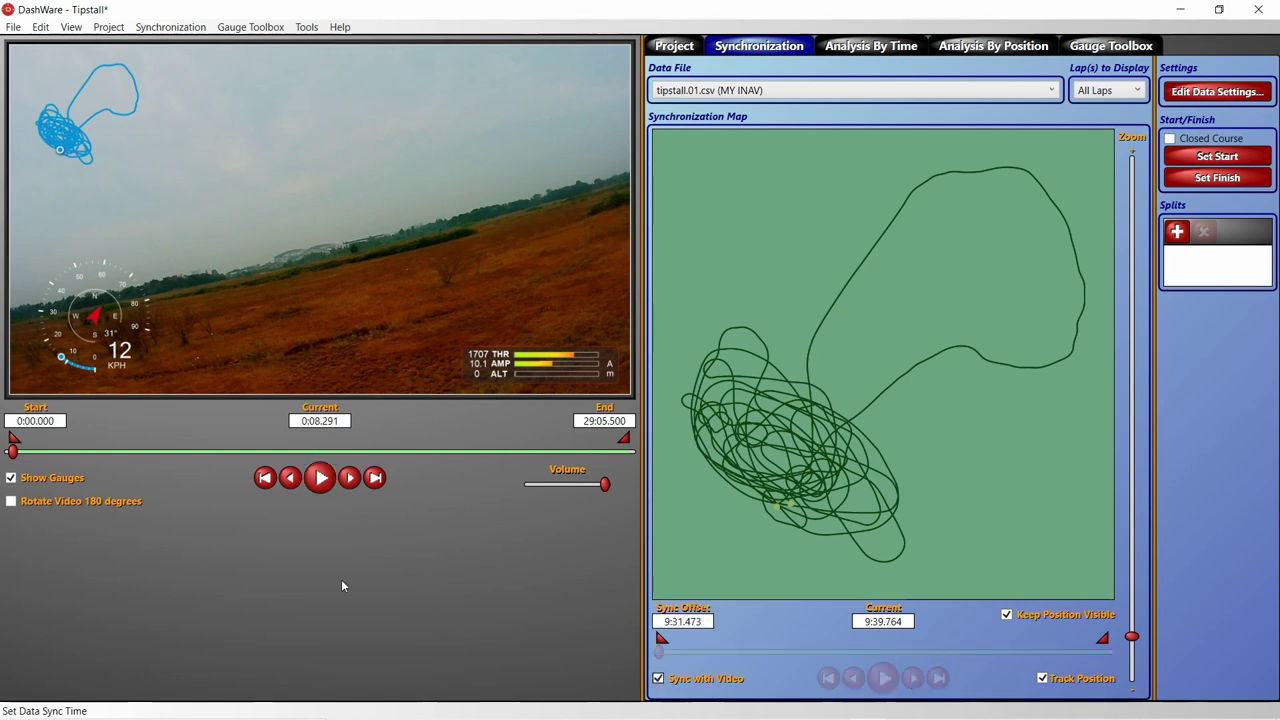
{"action": "left_click", "coordinate": [266, 478]}
{"action": "left_click", "coordinate": [320, 478]}
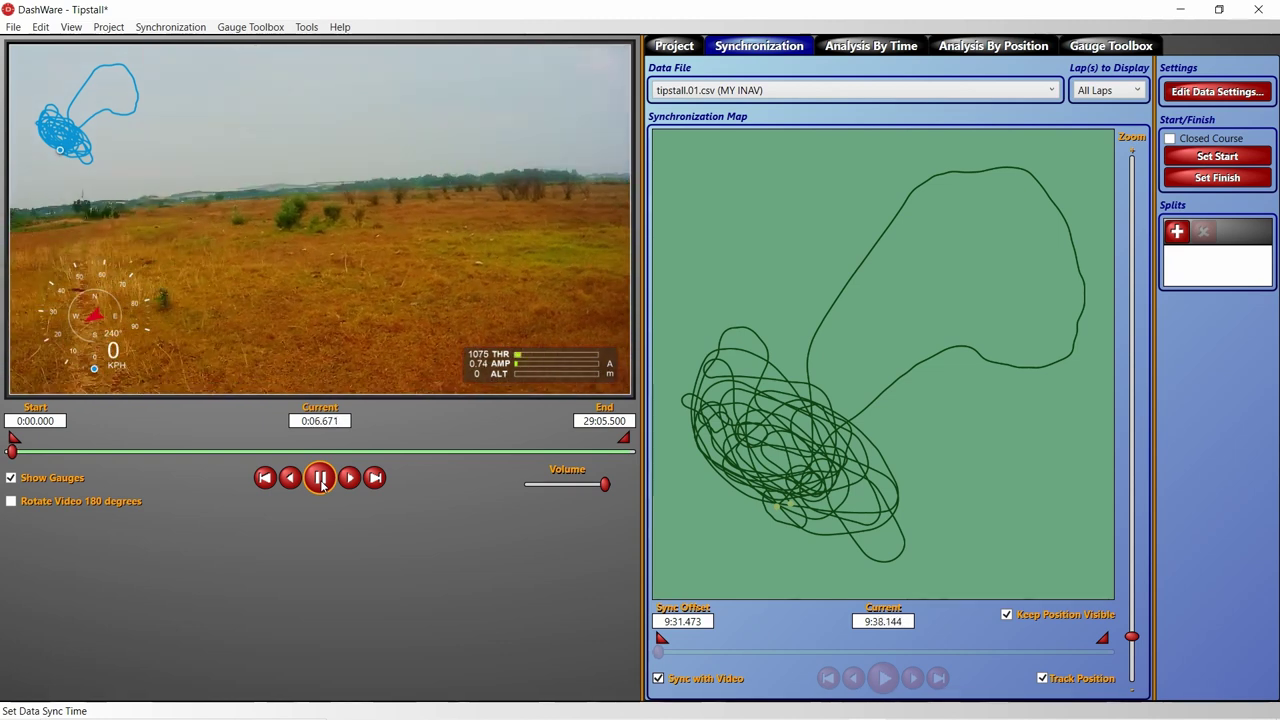
{"action": "left_click", "coordinate": [321, 480]}
{"action": "left_click", "coordinate": [658, 679]}
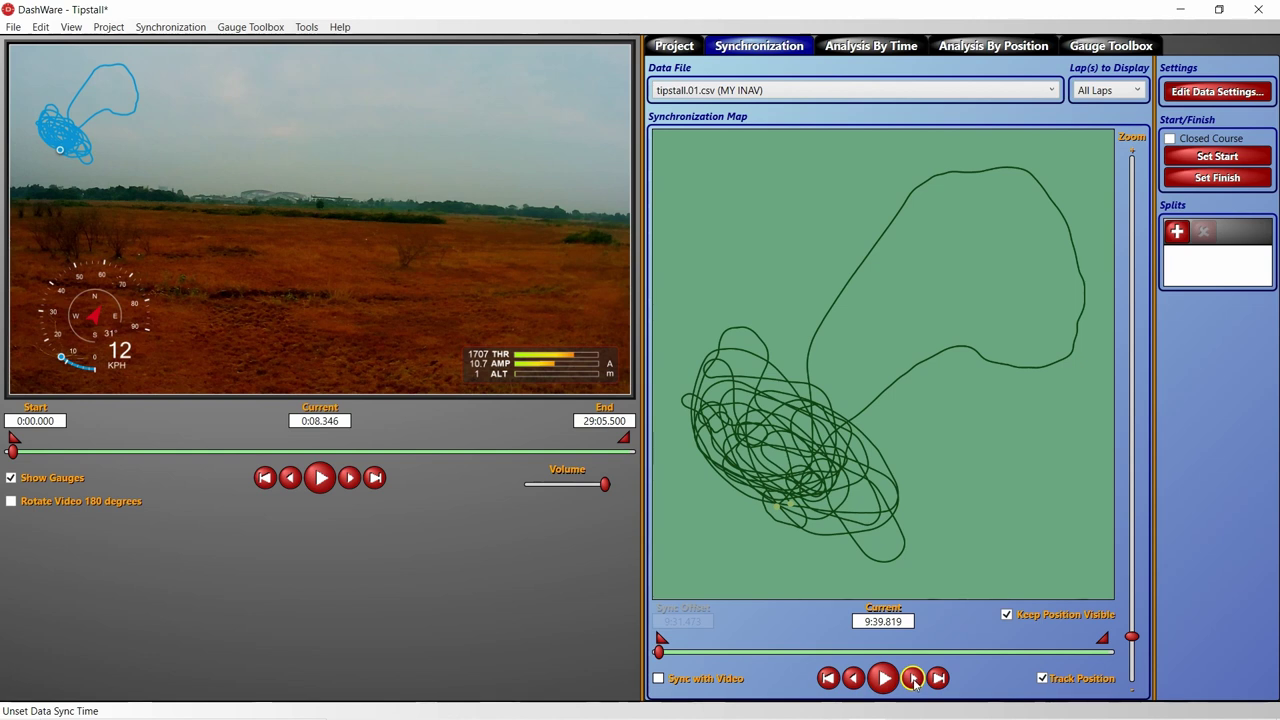
Step the log forward three times, re-sync, and replay the video from the start to check.
{"action": "left_click", "coordinate": [913, 679]}
{"action": "left_click", "coordinate": [913, 679]}
{"action": "left_click", "coordinate": [913, 679]}
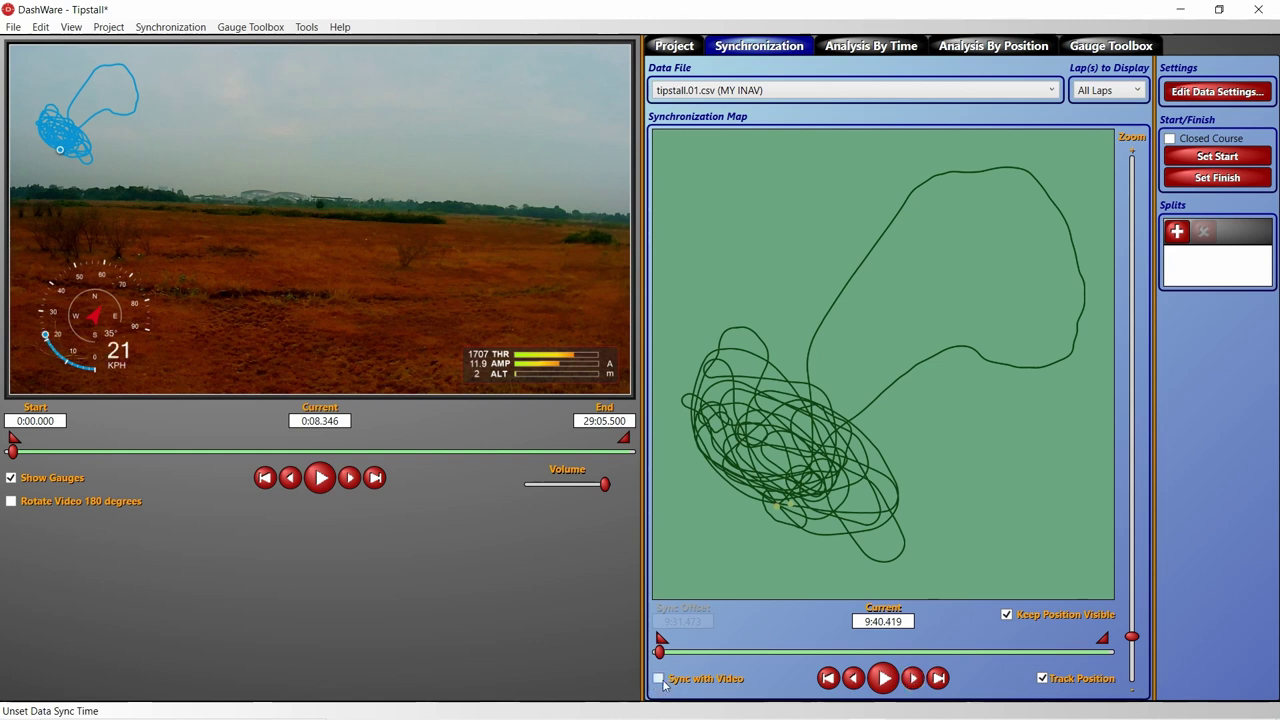
{"action": "left_click", "coordinate": [658, 679]}
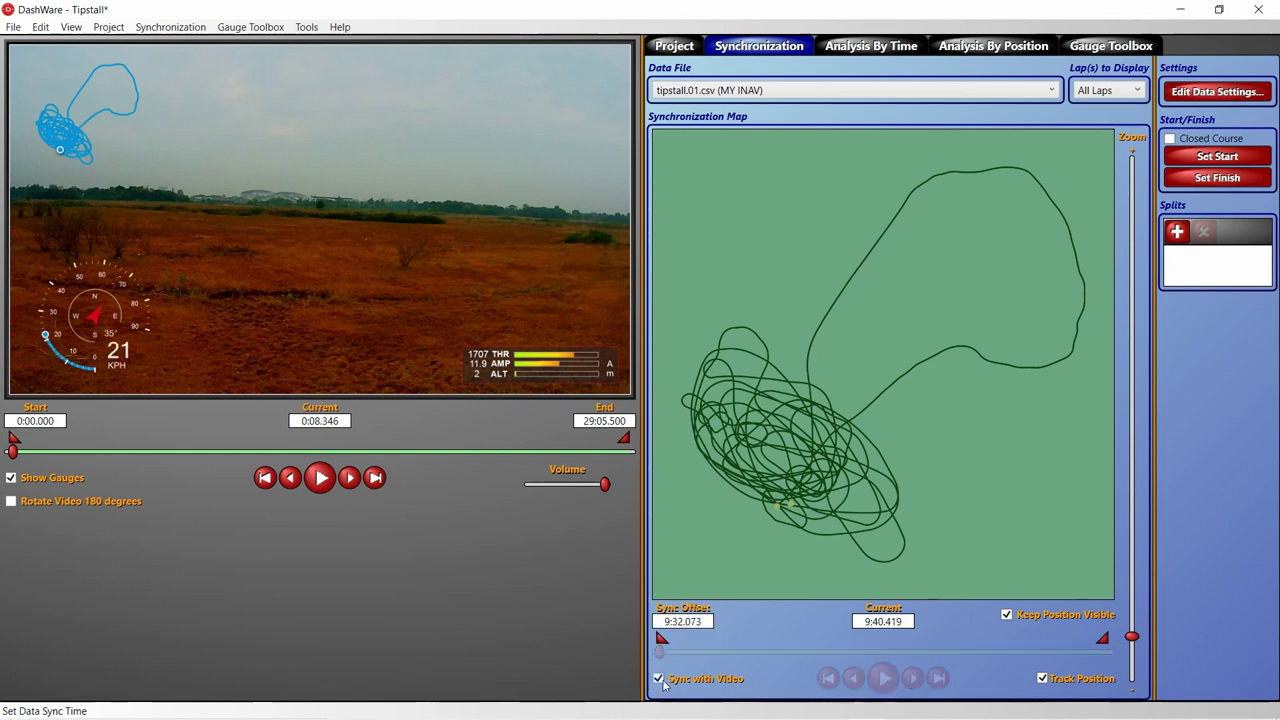
{"action": "left_click", "coordinate": [265, 478]}
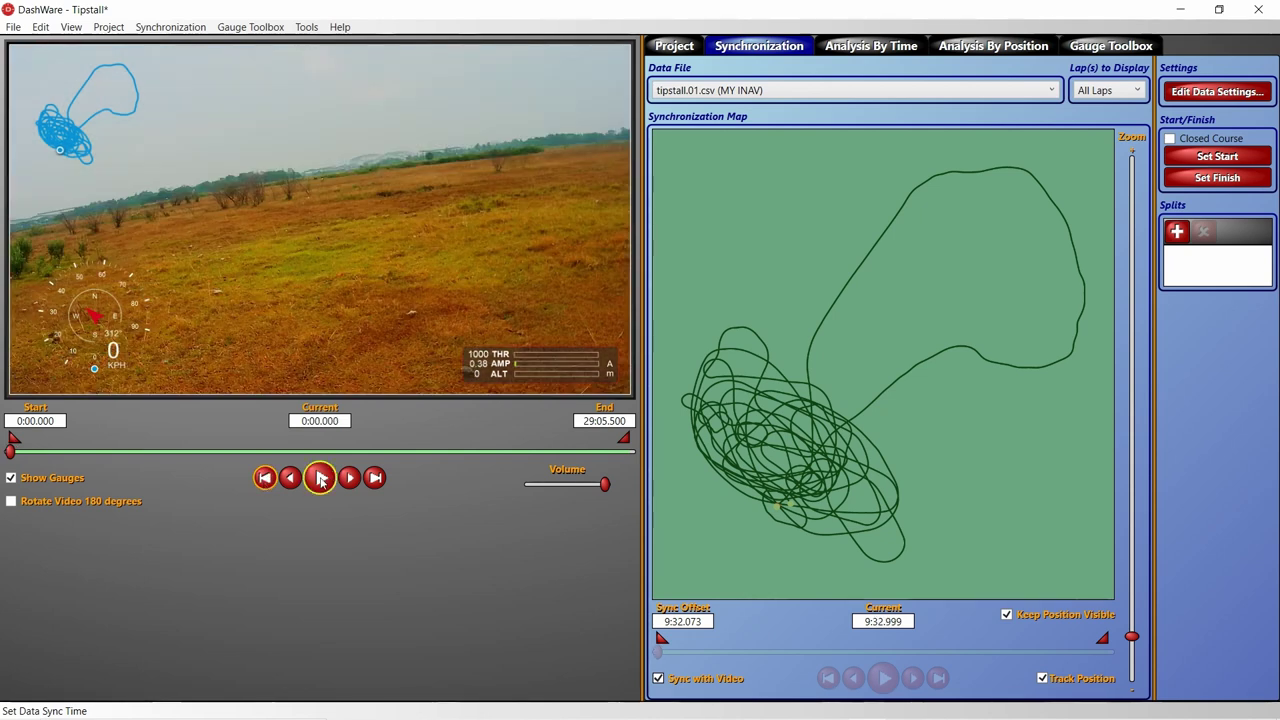
{"action": "left_click", "coordinate": [321, 479]}
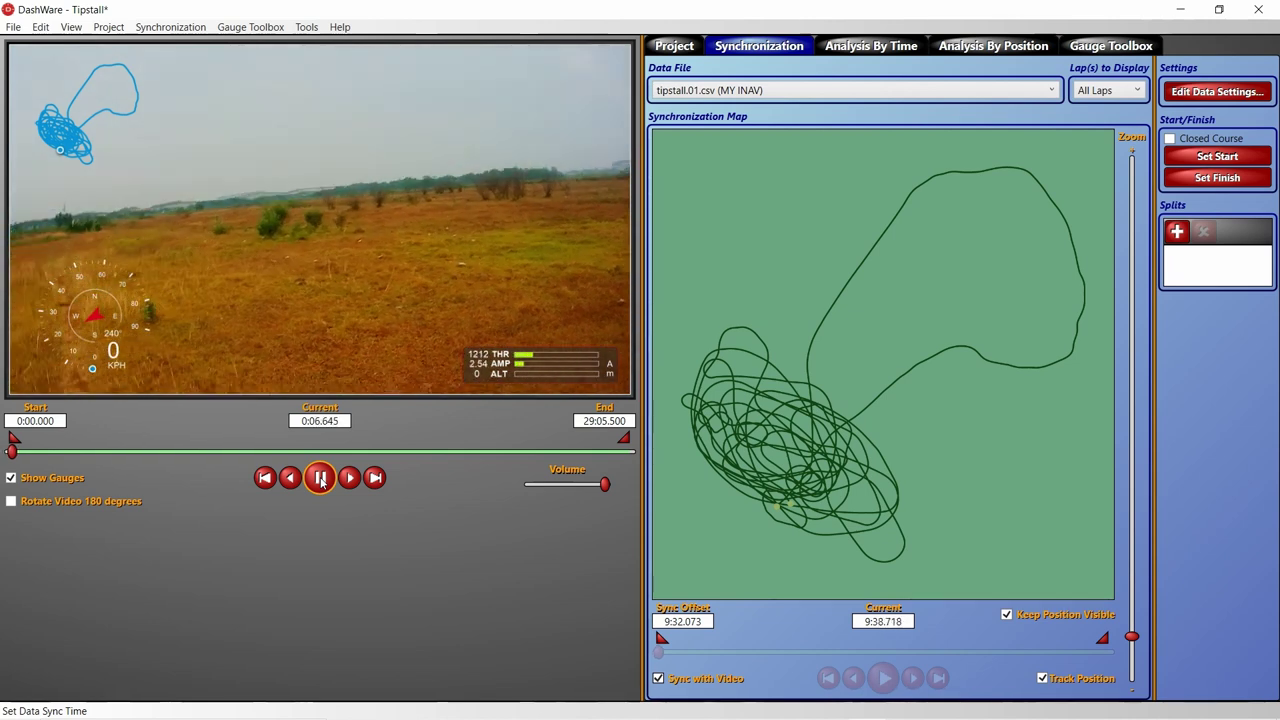
{"action": "left_click", "coordinate": [321, 478]}
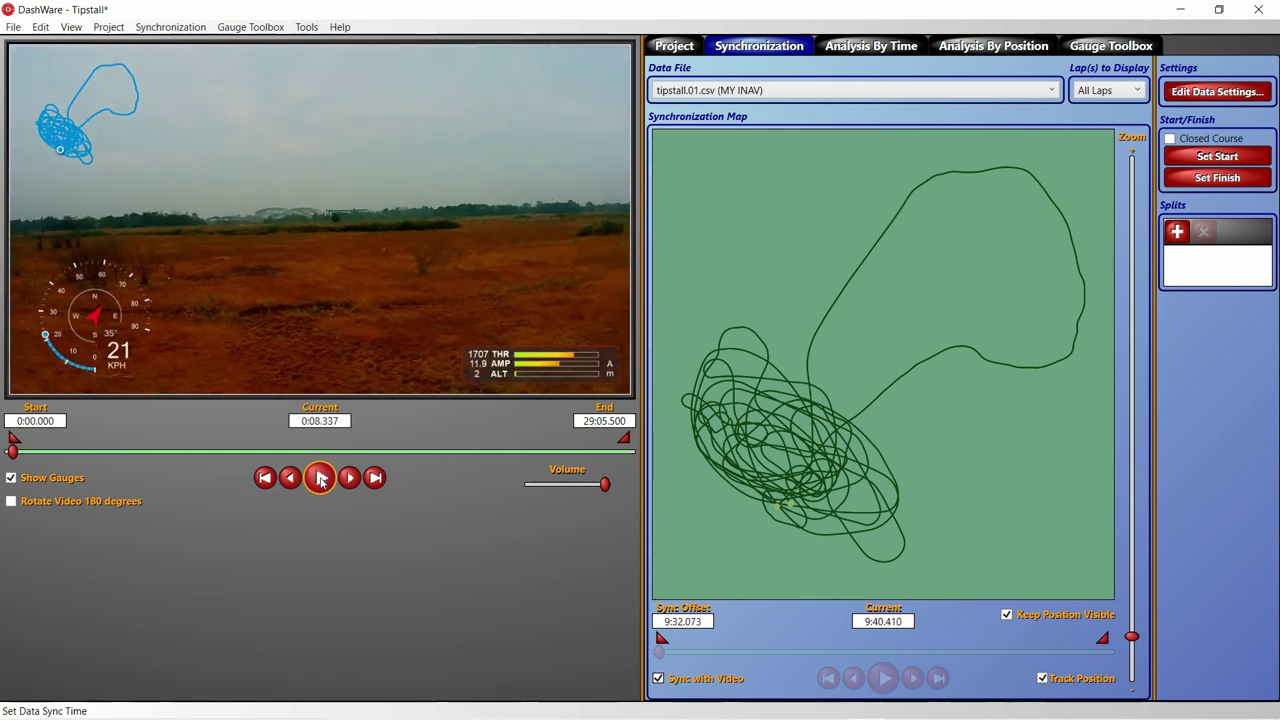
{"action": "left_click", "coordinate": [660, 679]}
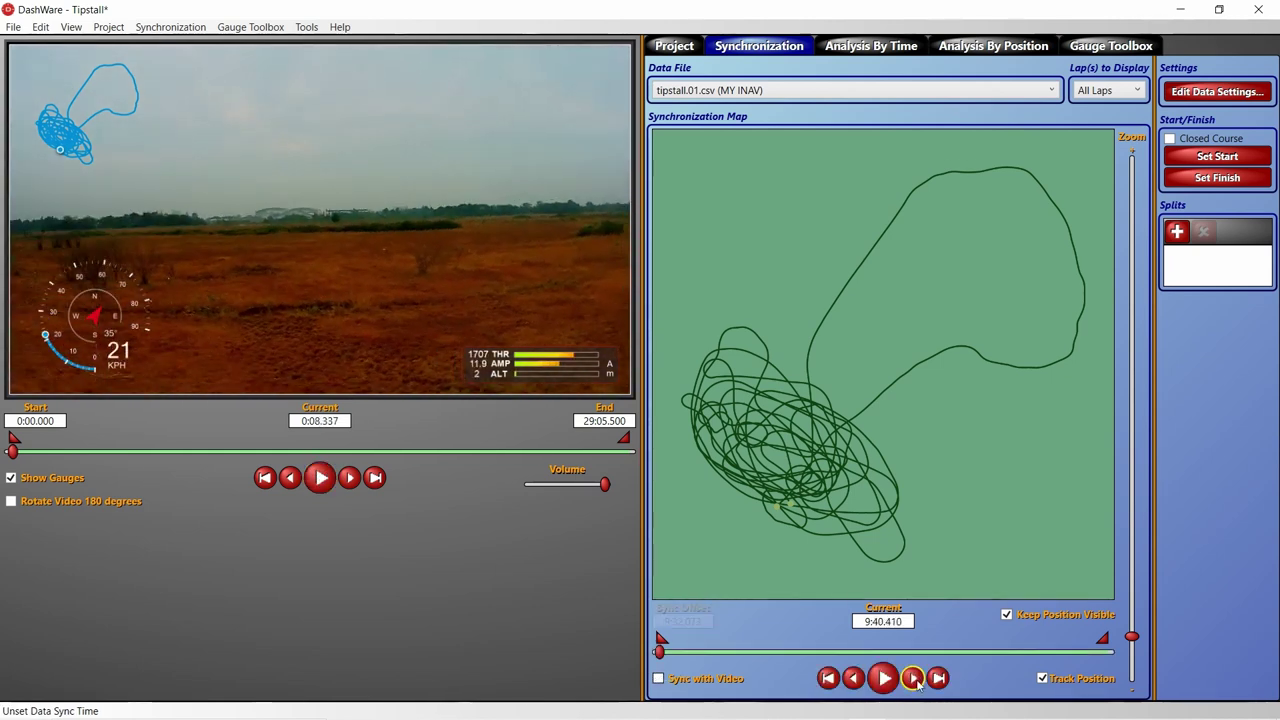
Nudge the log forward two more steps toward 9:32.473 and replay the video to verify.
{"action": "left_click", "coordinate": [915, 681]}
{"action": "left_click", "coordinate": [915, 681]}
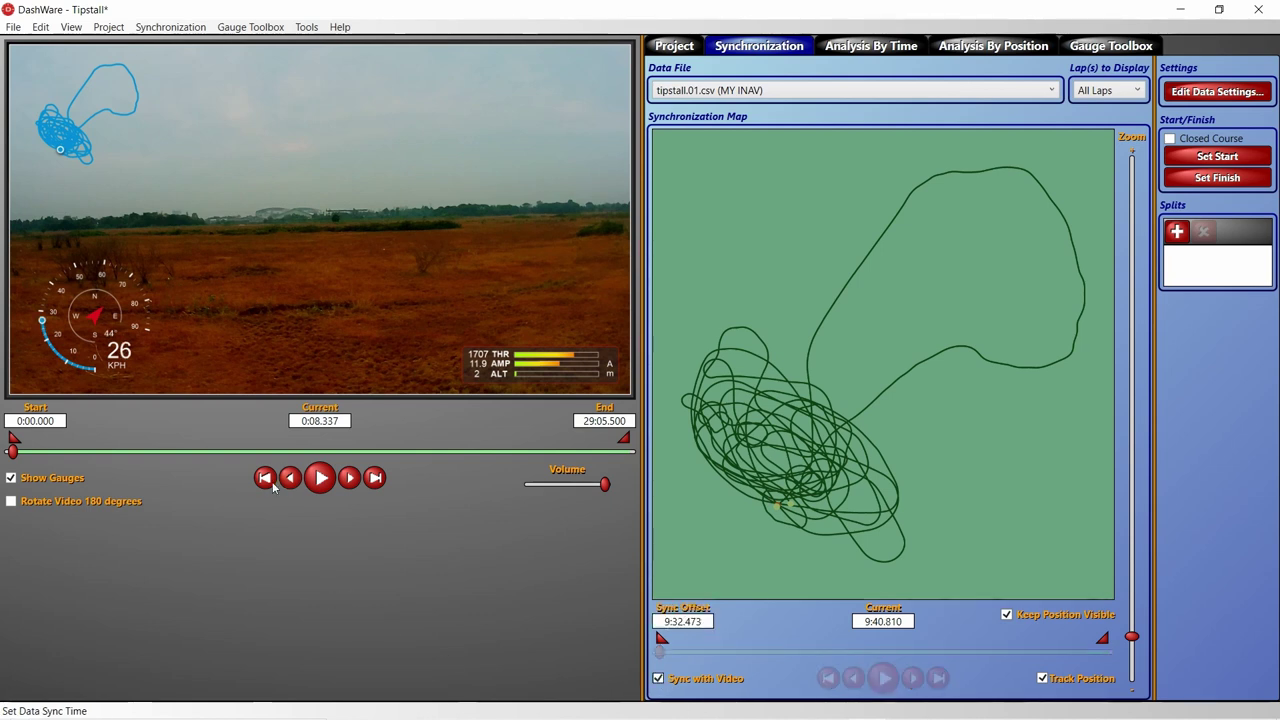
{"action": "left_click", "coordinate": [270, 482]}
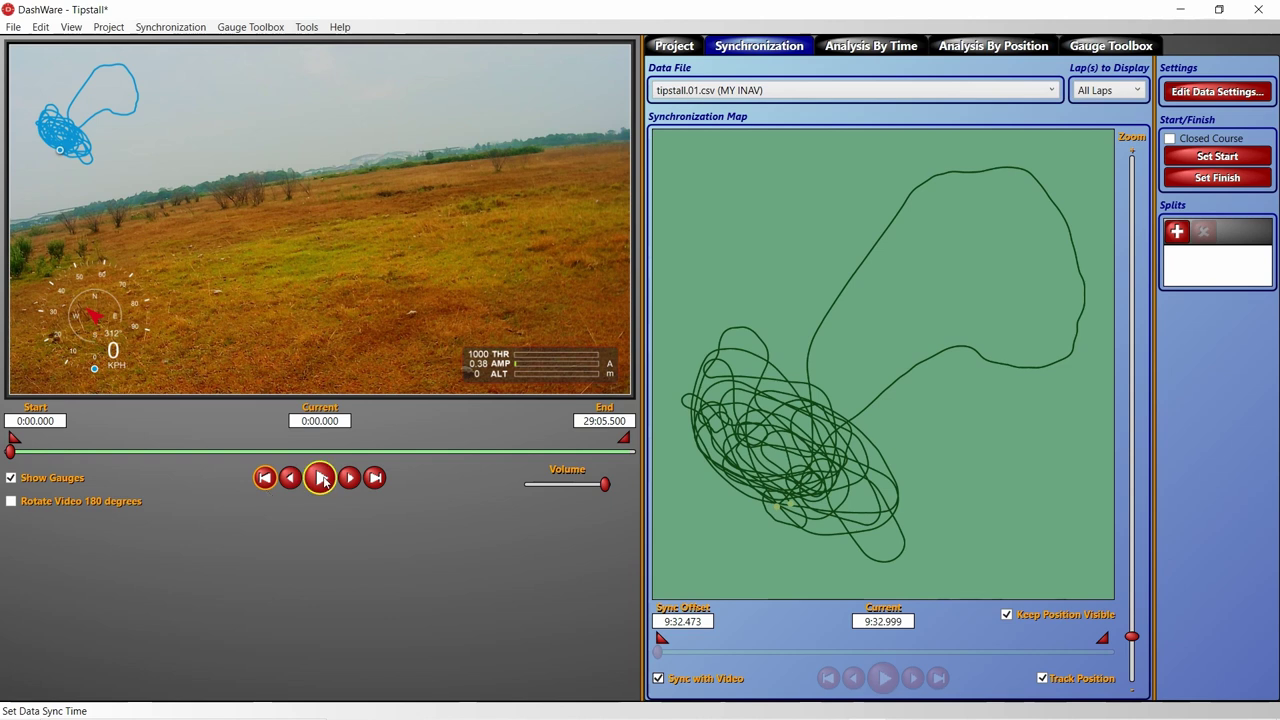
{"action": "left_click", "coordinate": [321, 479]}
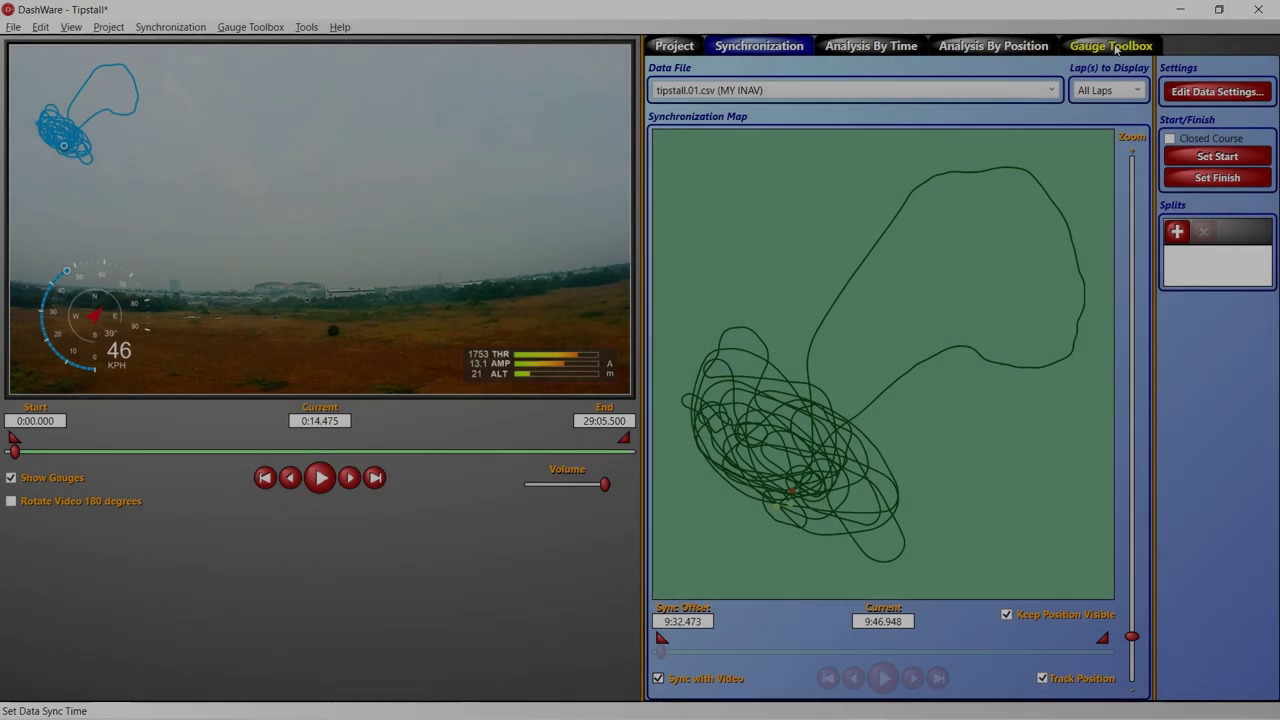
Drag the My Distance gauge from the Gauge Toolbox onto the video.
{"action": "left_click", "coordinate": [1113, 47]}
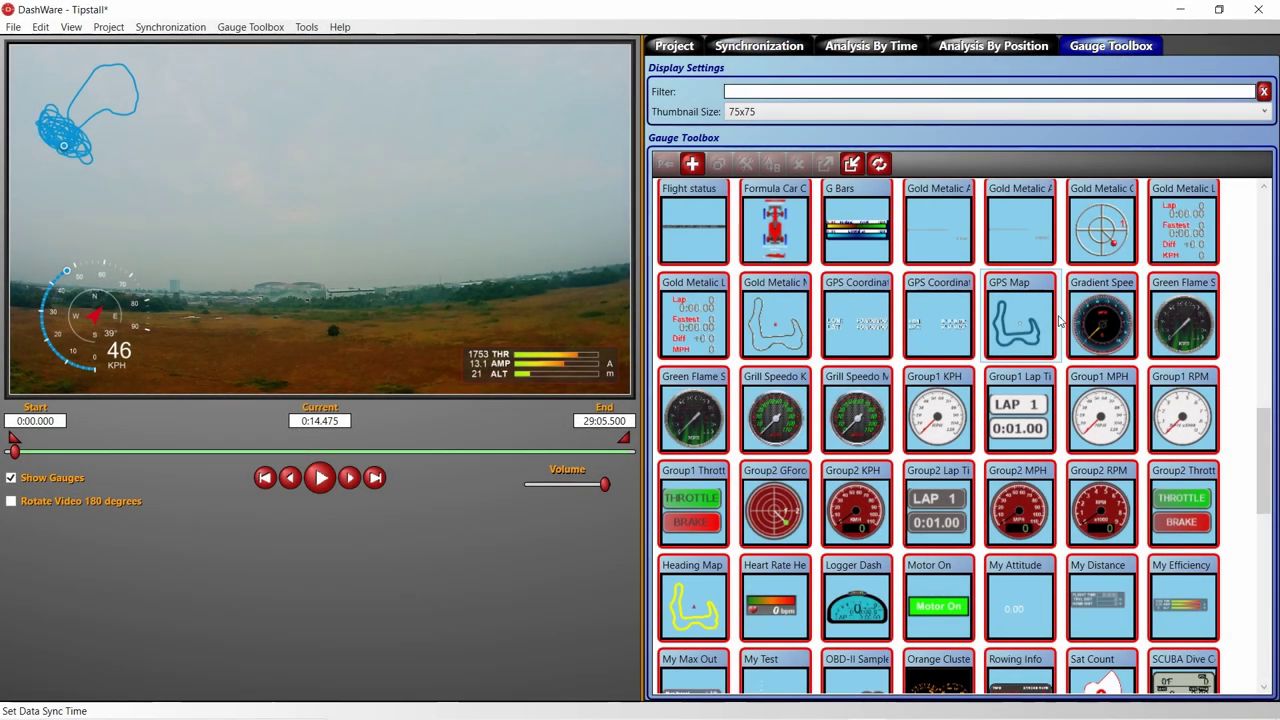
{"action": "scroll", "coordinate": [1062, 320], "scroll_direction": "down", "scroll_amount": 3}
{"action": "scroll", "coordinate": [1064, 318], "scroll_direction": "down", "scroll_amount": 2}
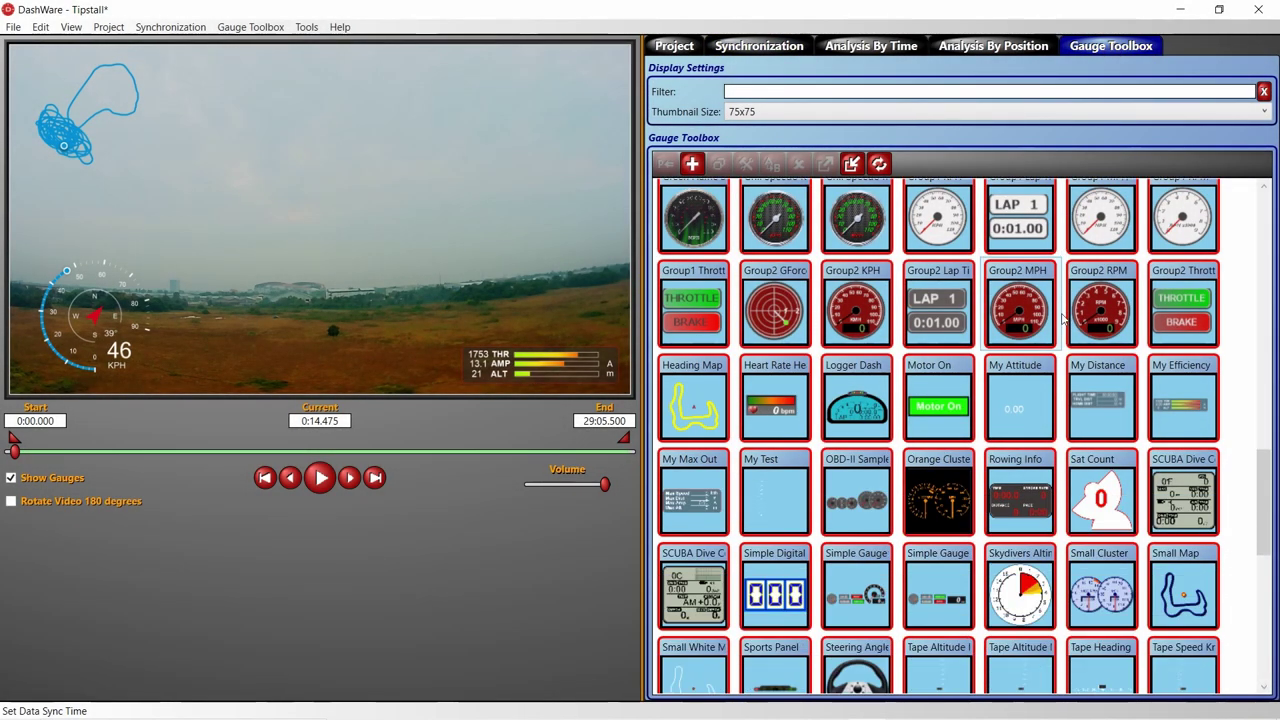
{"action": "scroll", "coordinate": [1060, 316], "scroll_direction": "down", "scroll_amount": 2}
{"action": "scroll", "coordinate": [1058, 320], "scroll_direction": "down", "scroll_amount": 1}
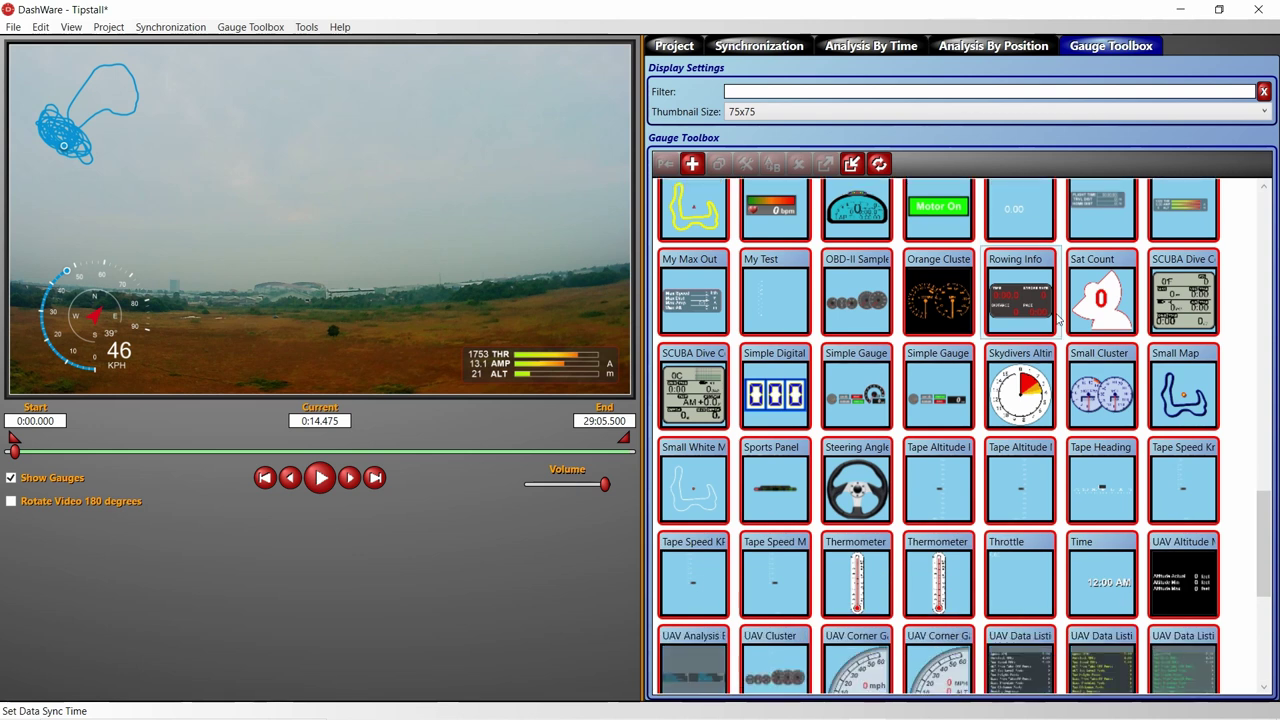
{"action": "scroll", "coordinate": [1058, 318], "scroll_direction": "down", "scroll_amount": 4}
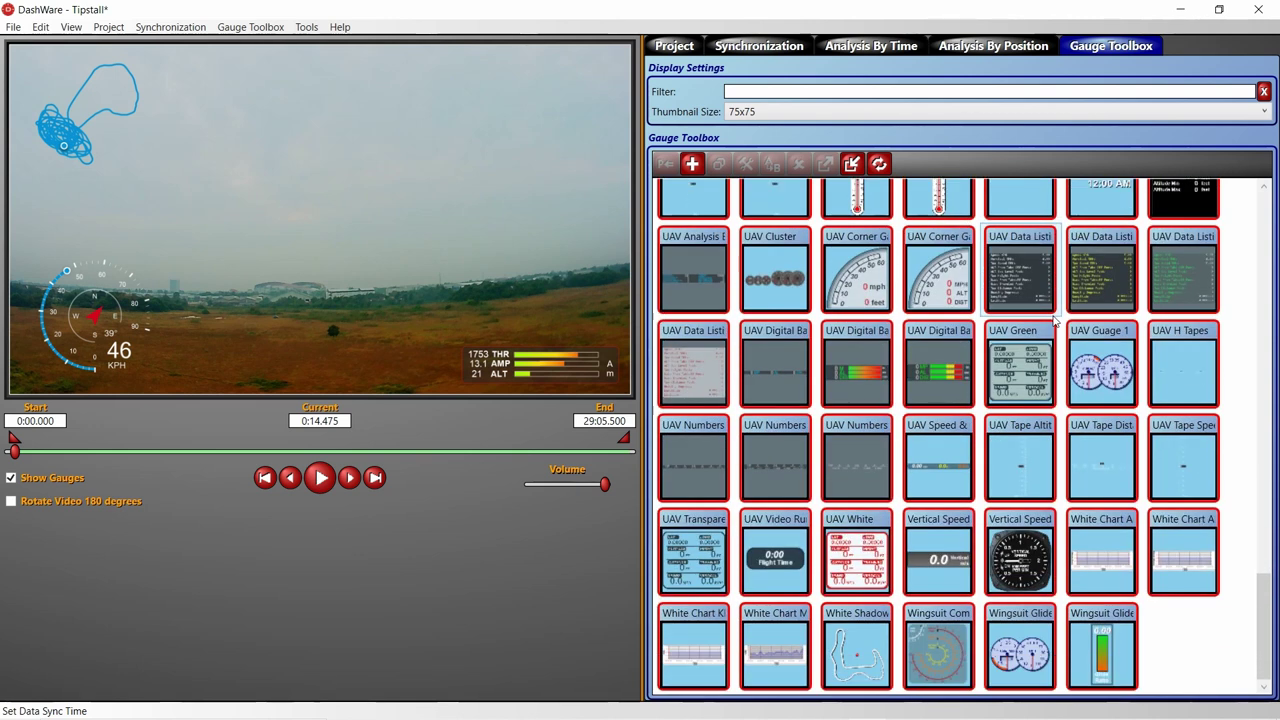
{"action": "scroll", "coordinate": [1058, 318], "scroll_direction": "up", "scroll_amount": 4}
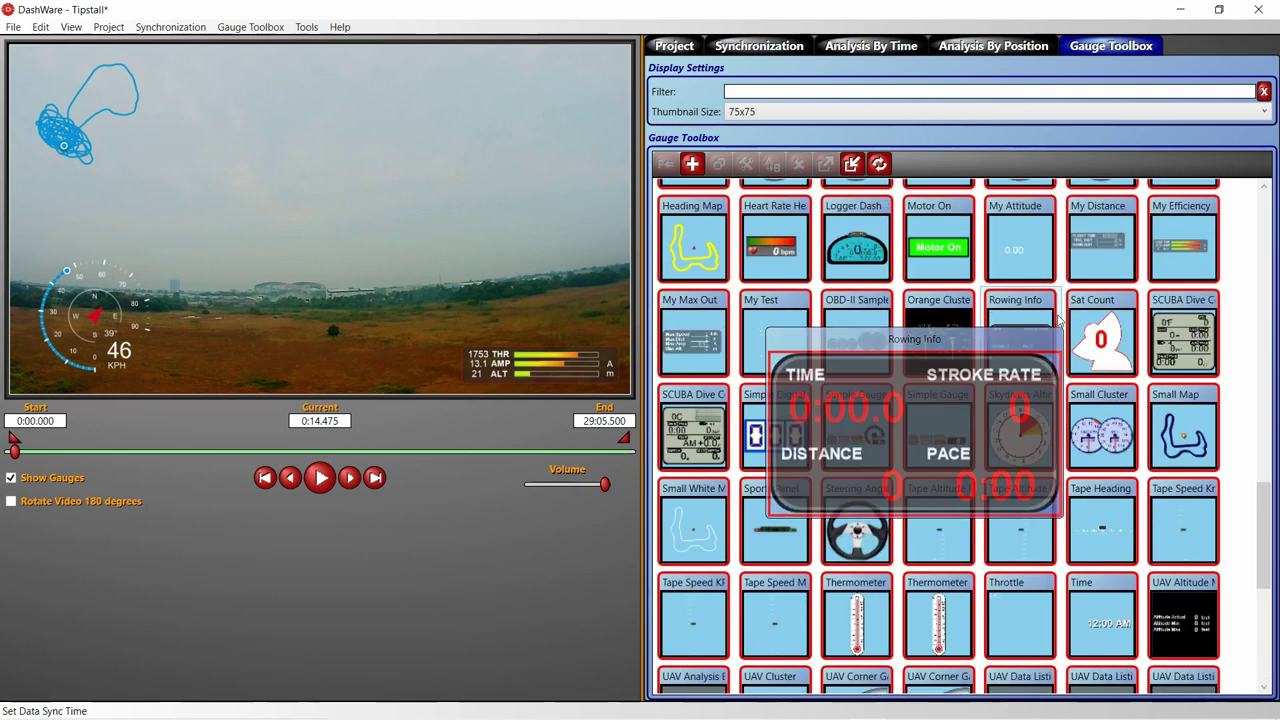
{"action": "scroll", "coordinate": [1058, 318], "scroll_direction": "up", "scroll_amount": 2}
{"action": "left_click_drag", "start_coordinate": [1112, 400], "coordinate": [676, 345]}
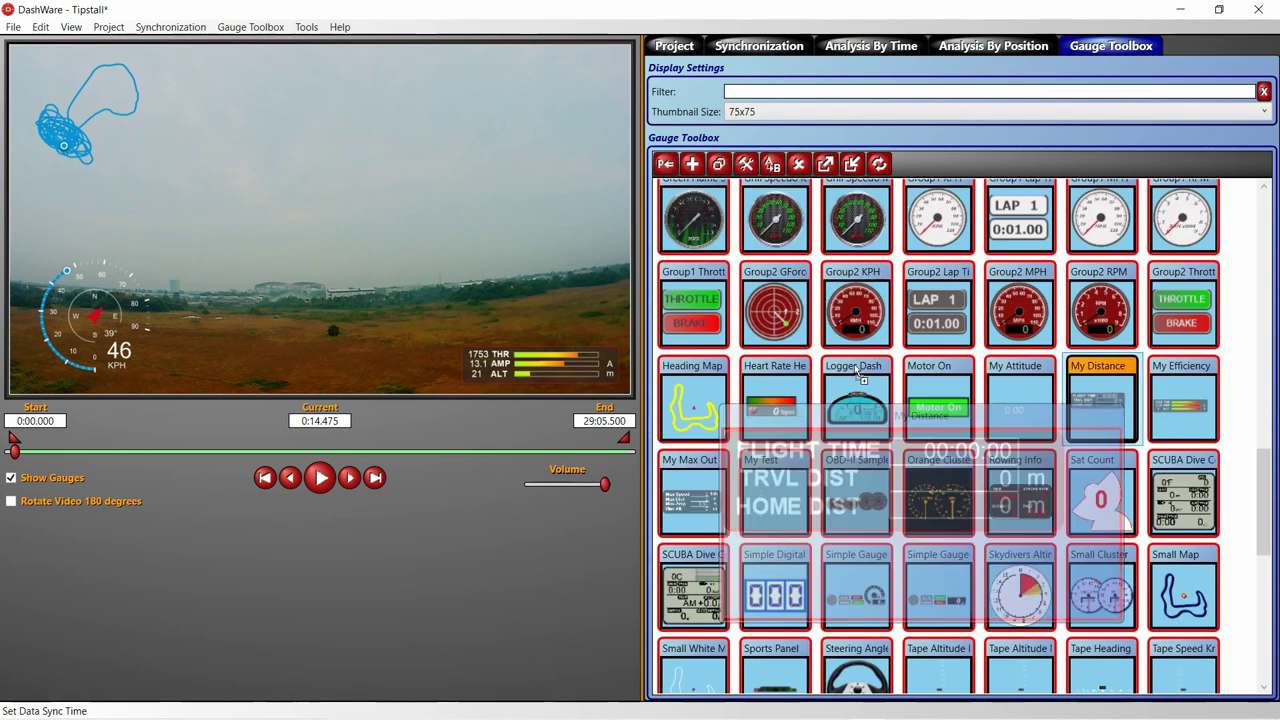
{"action": "left_click_drag", "start_coordinate": [418, 313], "coordinate": [300, 200]}
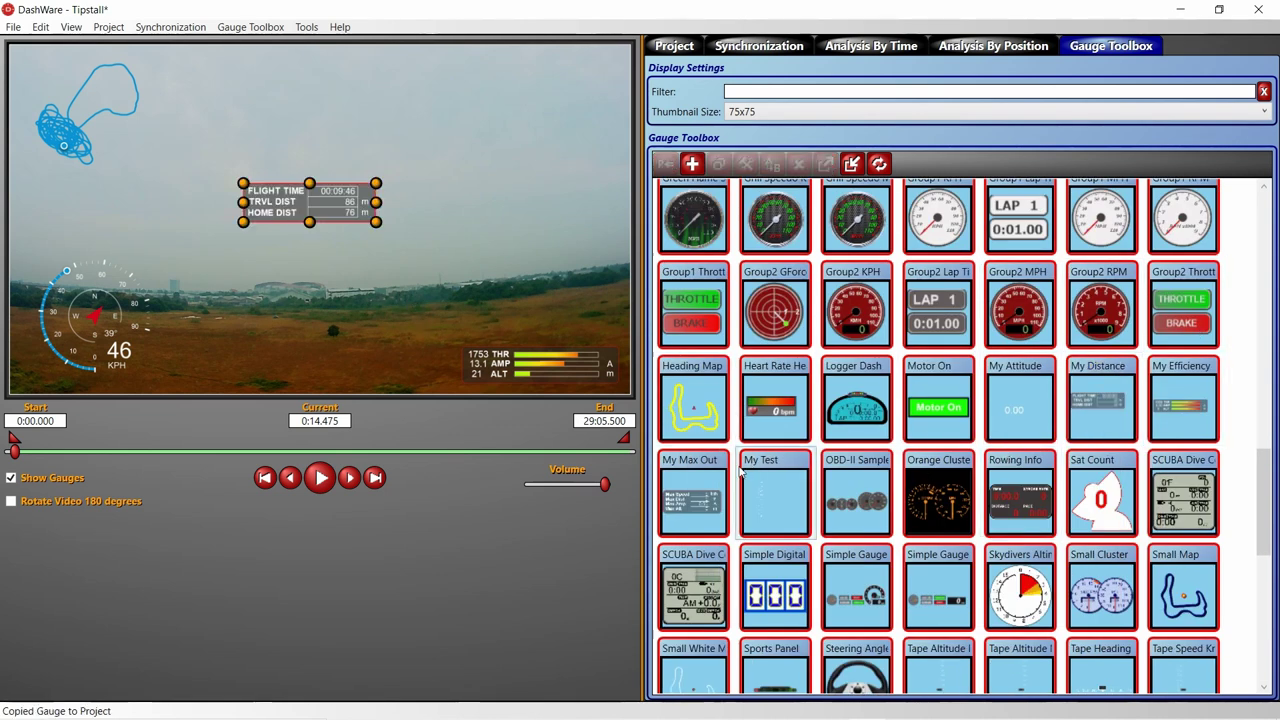
Place My Max Out at the video's top right and move the distance gauge beside the throttle readout.
{"action": "left_click", "coordinate": [690, 458]}
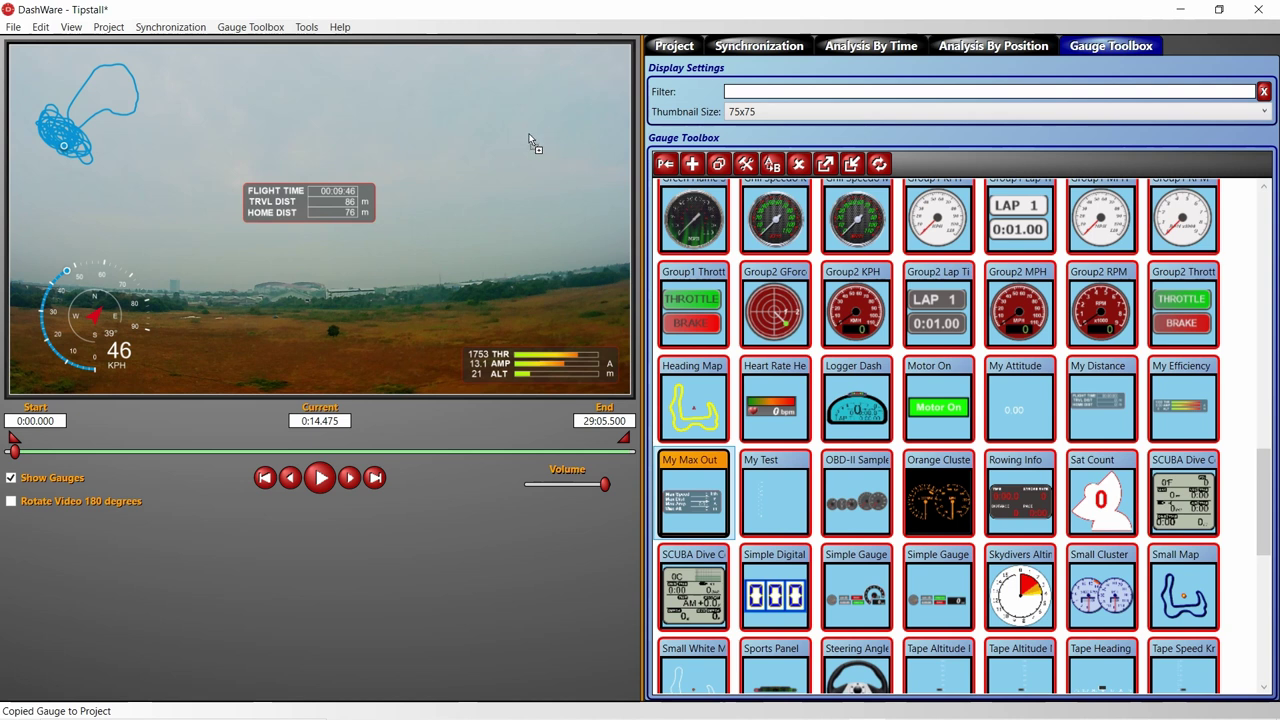
{"action": "left_click_drag", "start_coordinate": [530, 140], "coordinate": [569, 90]}
{"action": "left_click_drag", "start_coordinate": [324, 213], "coordinate": [389, 371]}
{"action": "left_click", "coordinate": [472, 265]}
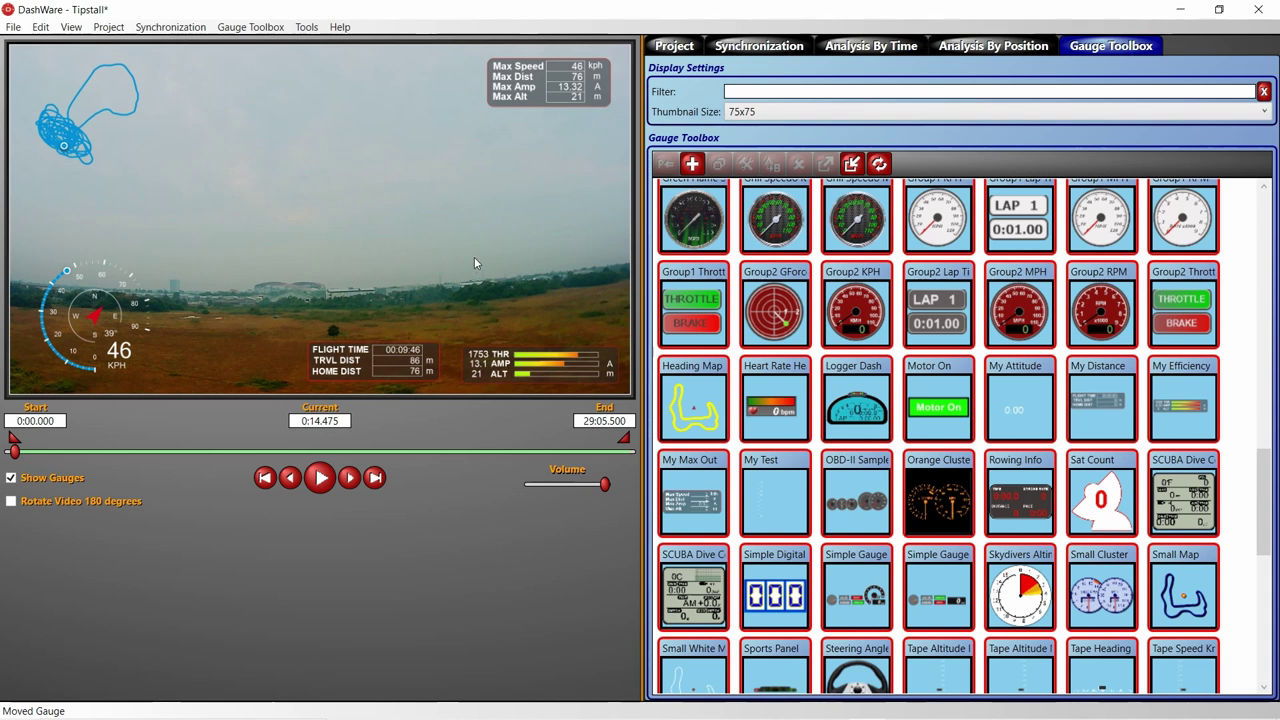